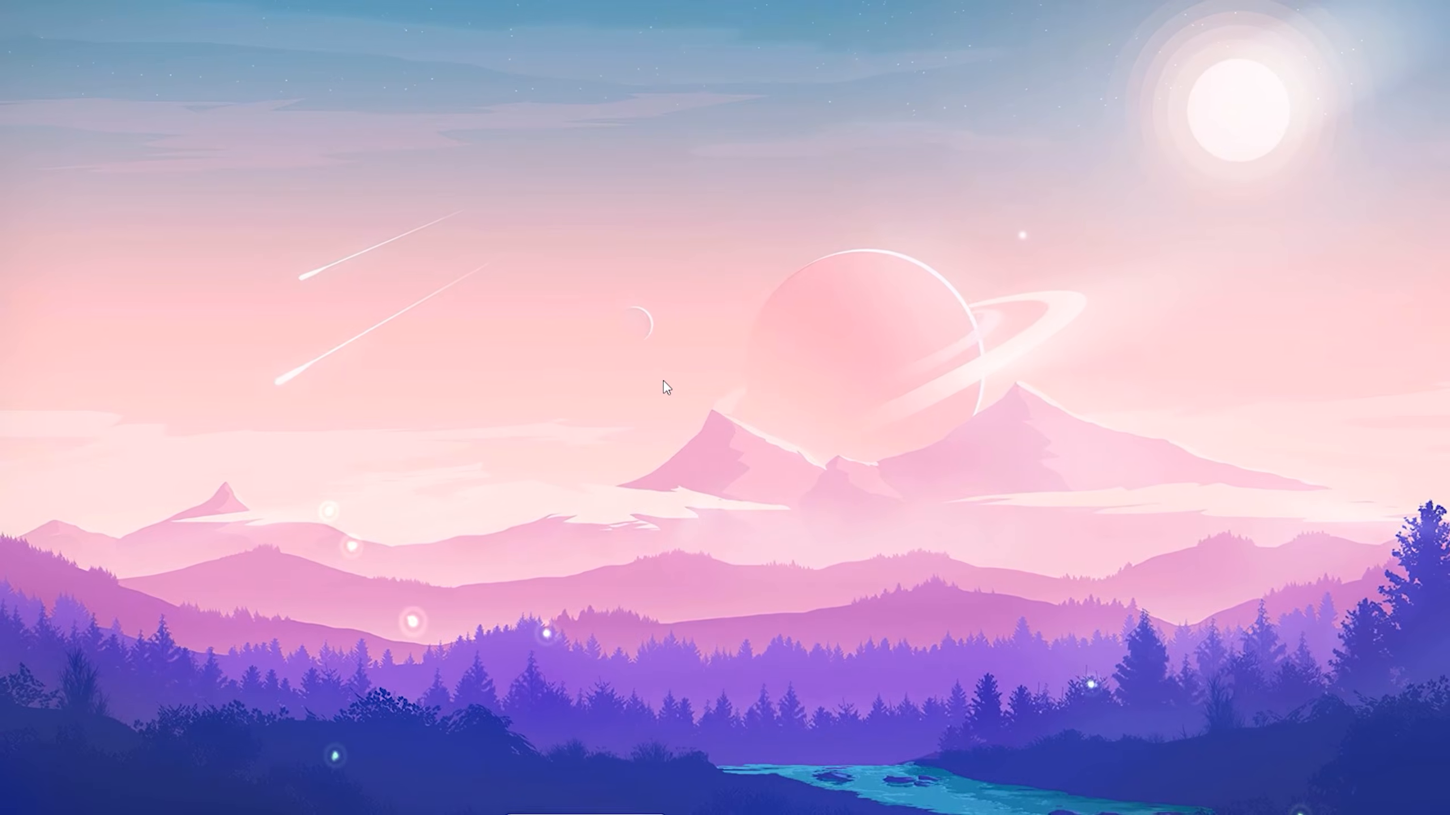
Step: Search the system for "sh" and launch Windows PowerShell as administrator
key(super)
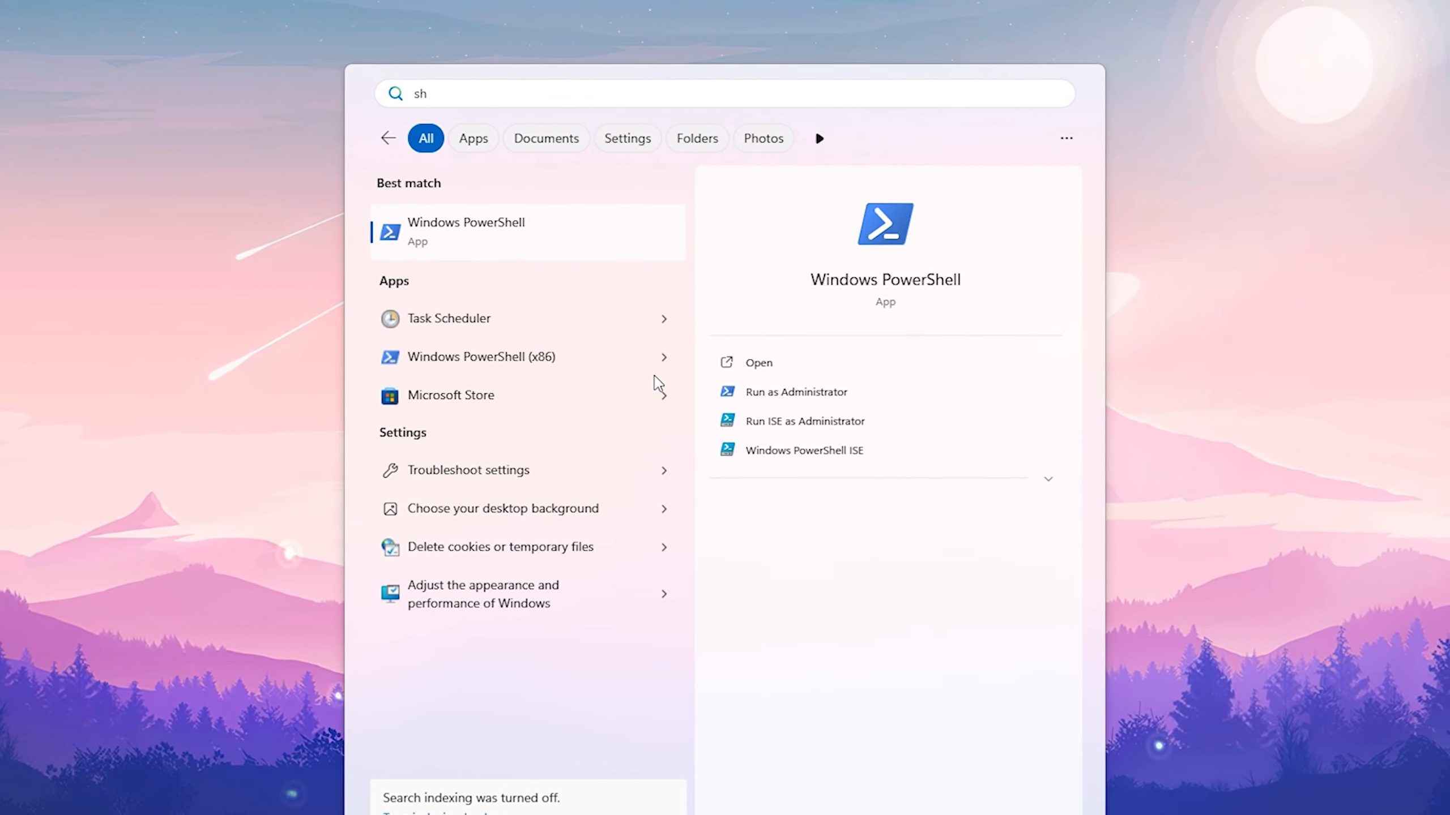
right_click(557, 234)
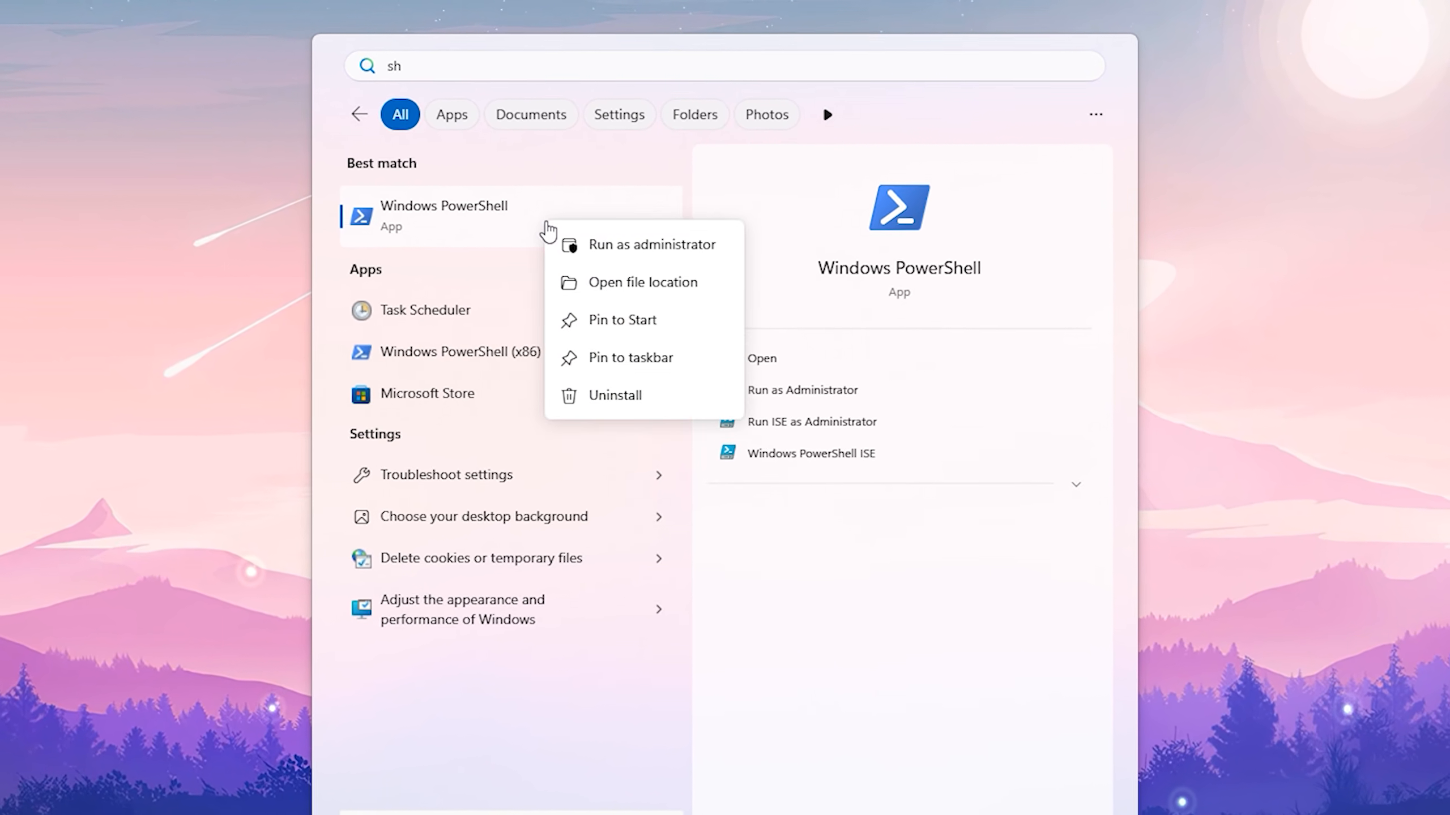
click(563, 241)
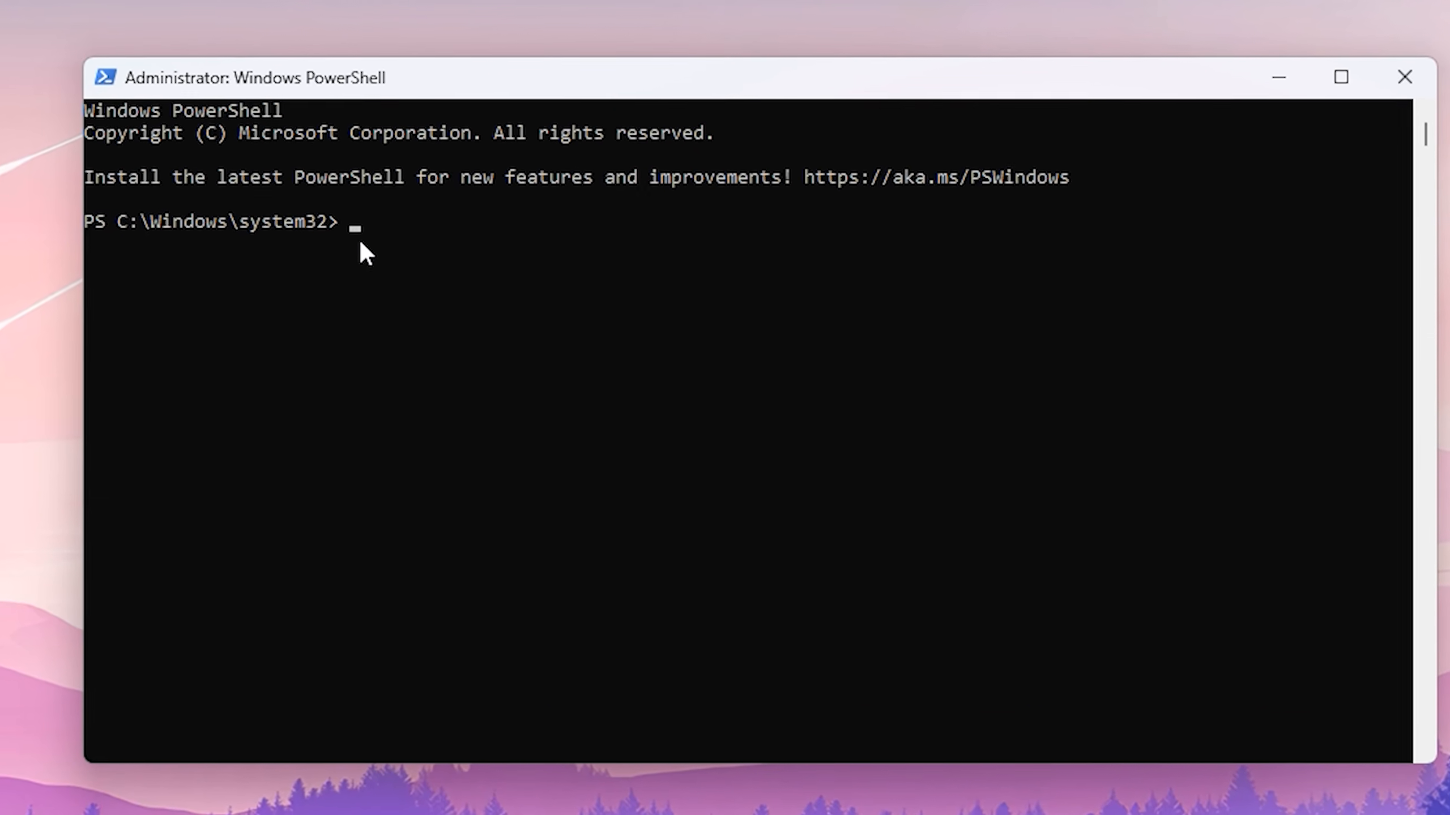
Step: Run Get-MMAgent and check the MemoryCompression value in its output
text(Get-MMAgent)
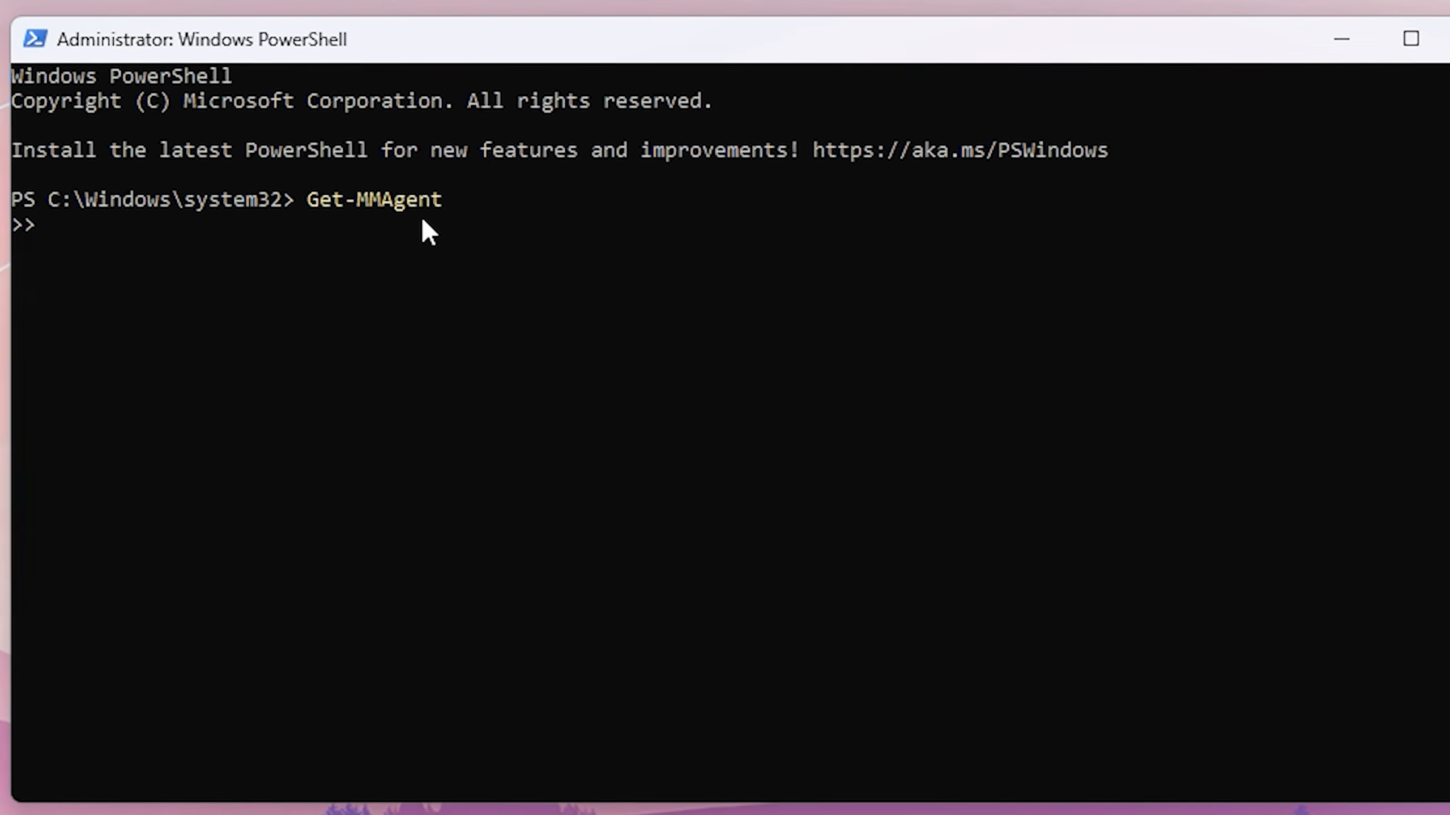
key(Return)
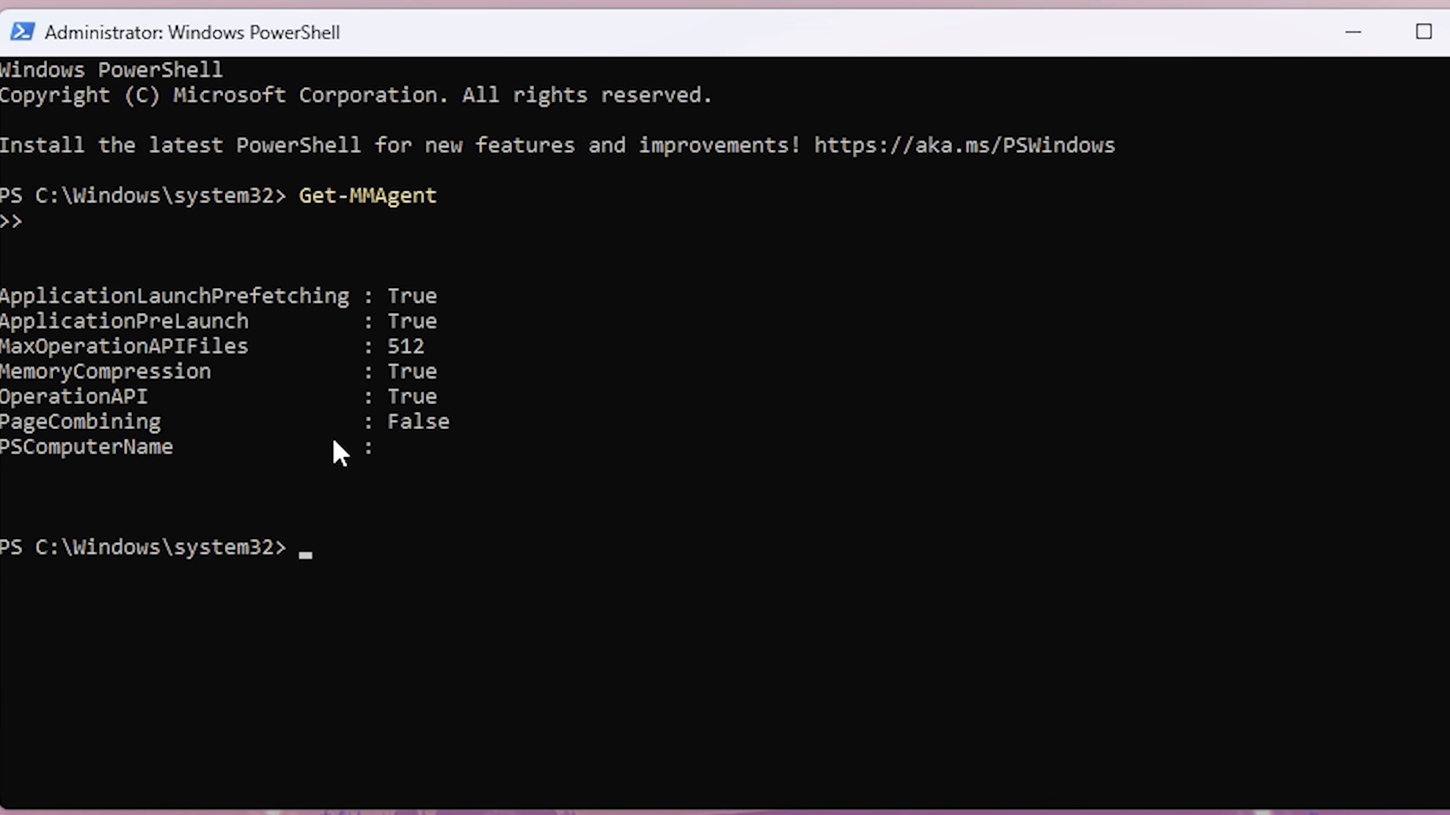
double_click(113, 369)
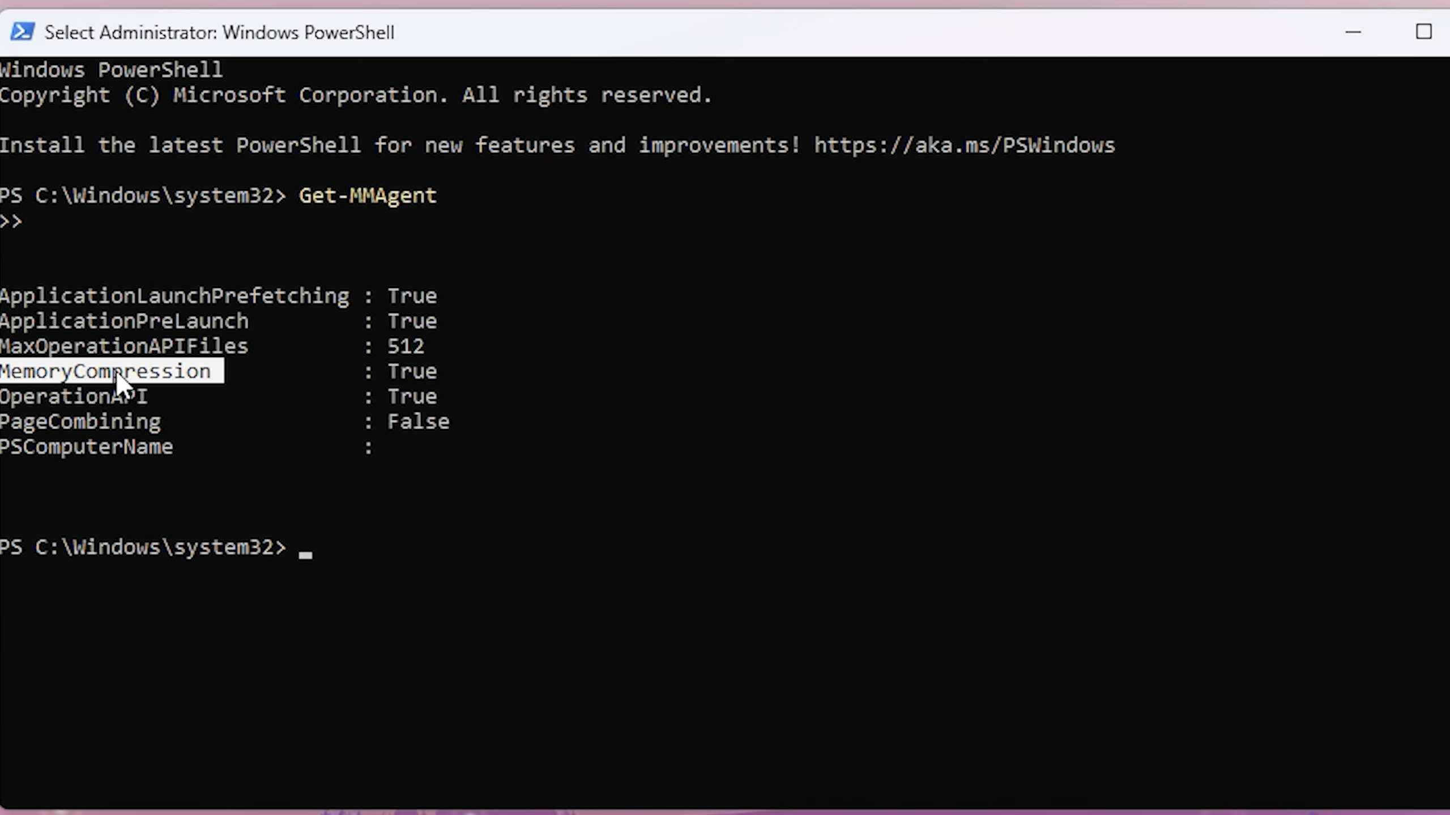
click(424, 374)
double_click(425, 374)
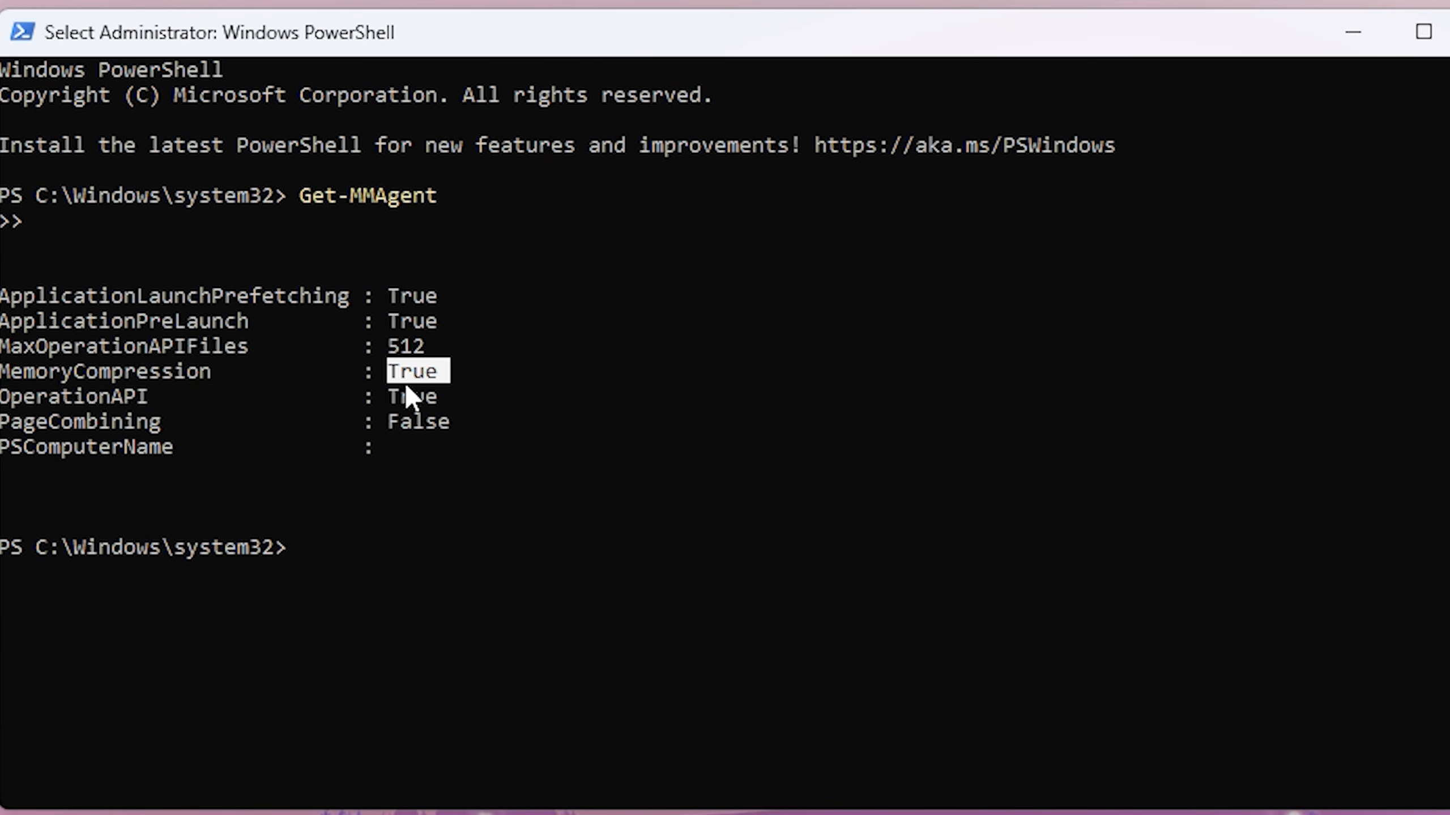
Step: Disable memory compression with Disable-MMAgent -mc, and rerun Get-MMAgent to compare the MemoryCompression values
click(346, 561)
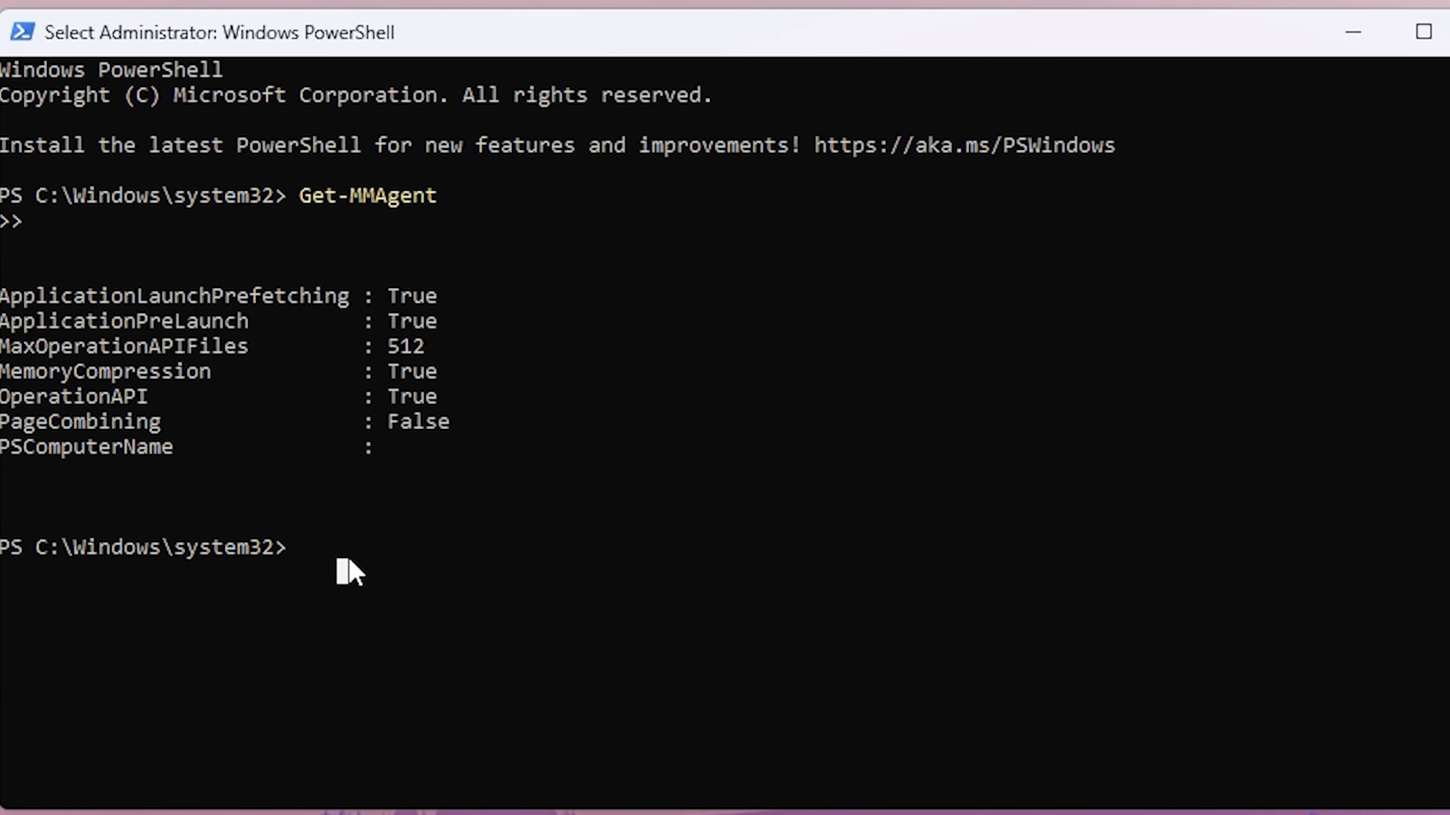
text(Disable-MMAgent -mc)
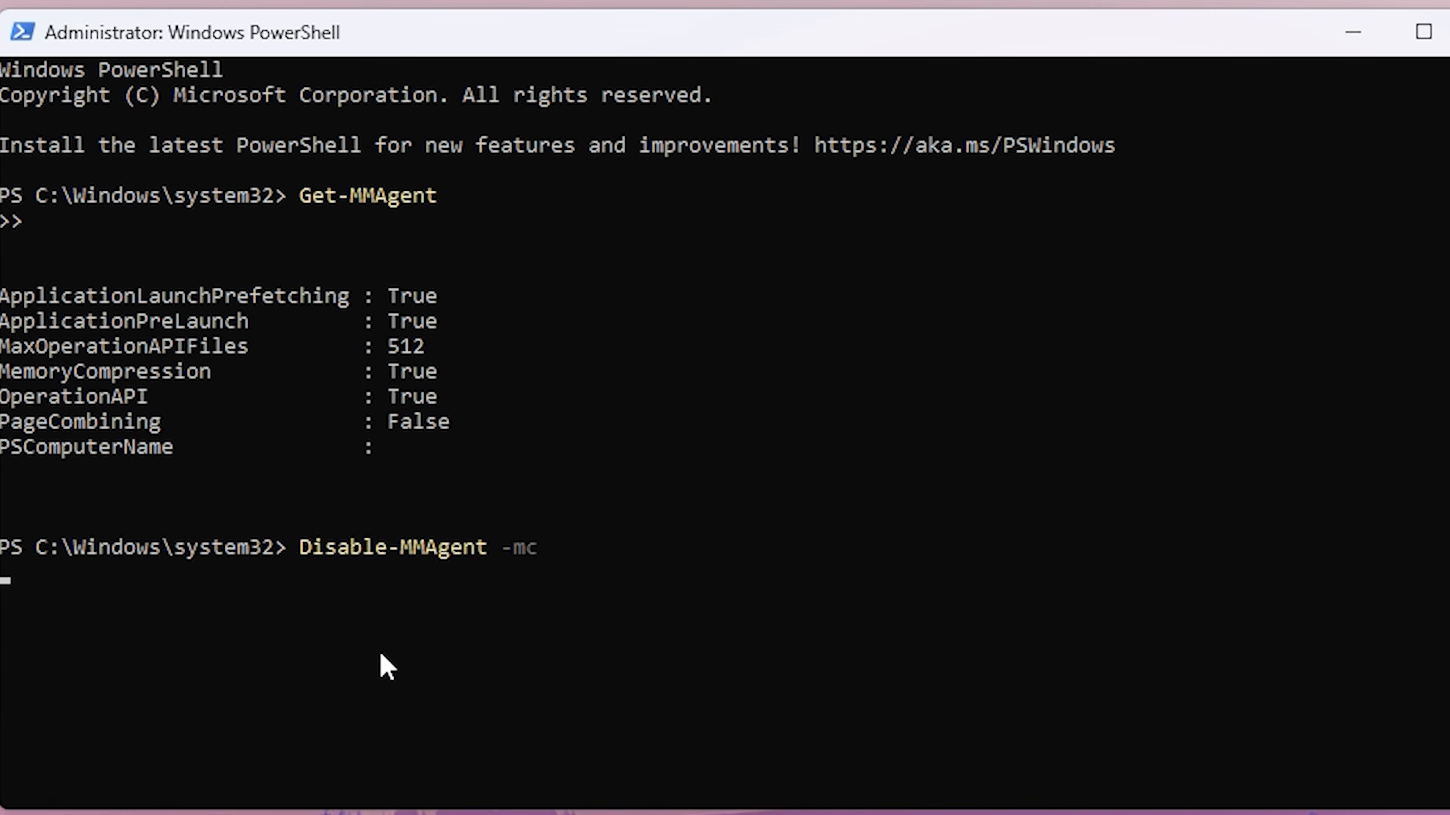
key(Return)
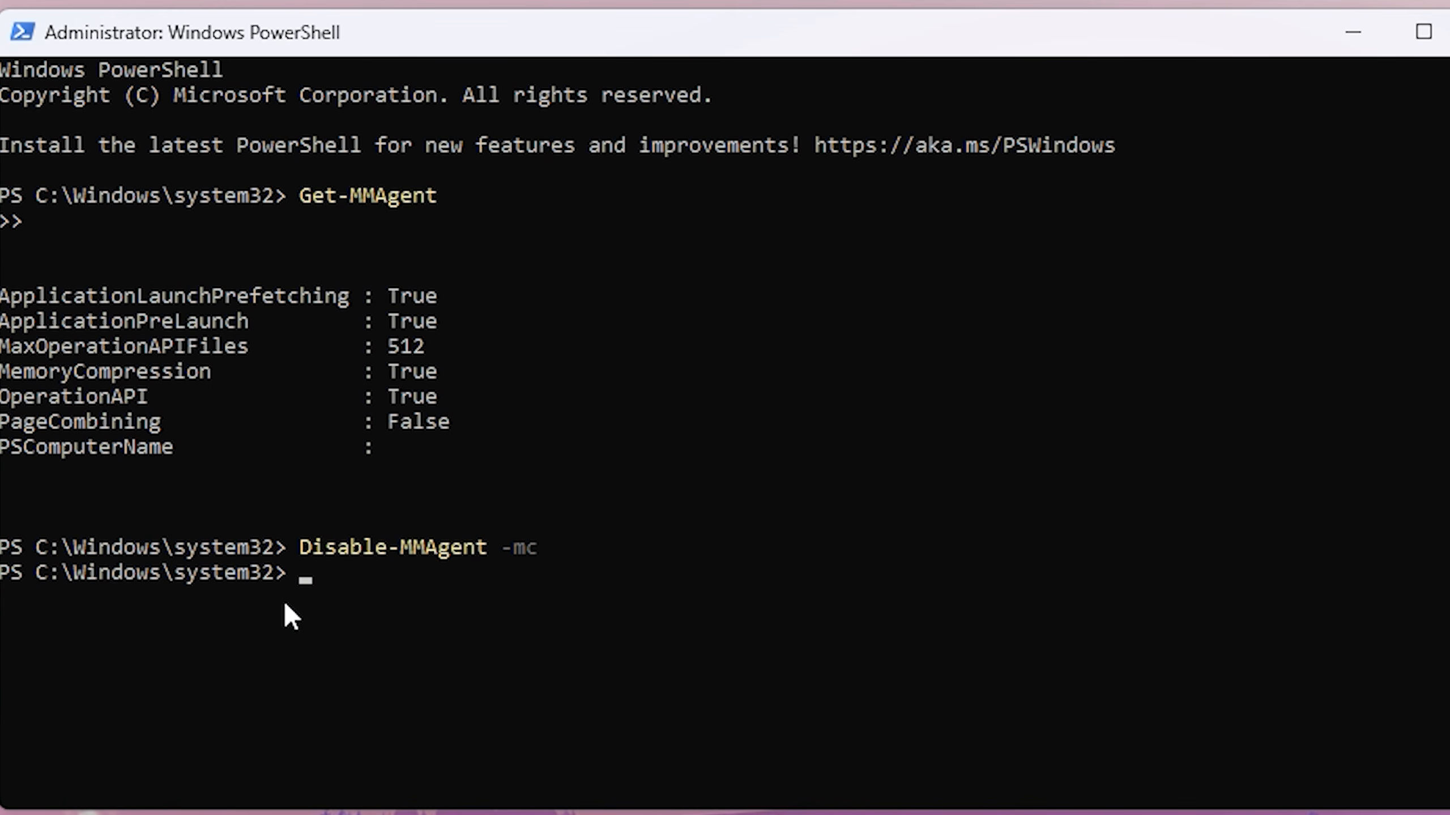
text(Get-MMAgent)
key(Return)
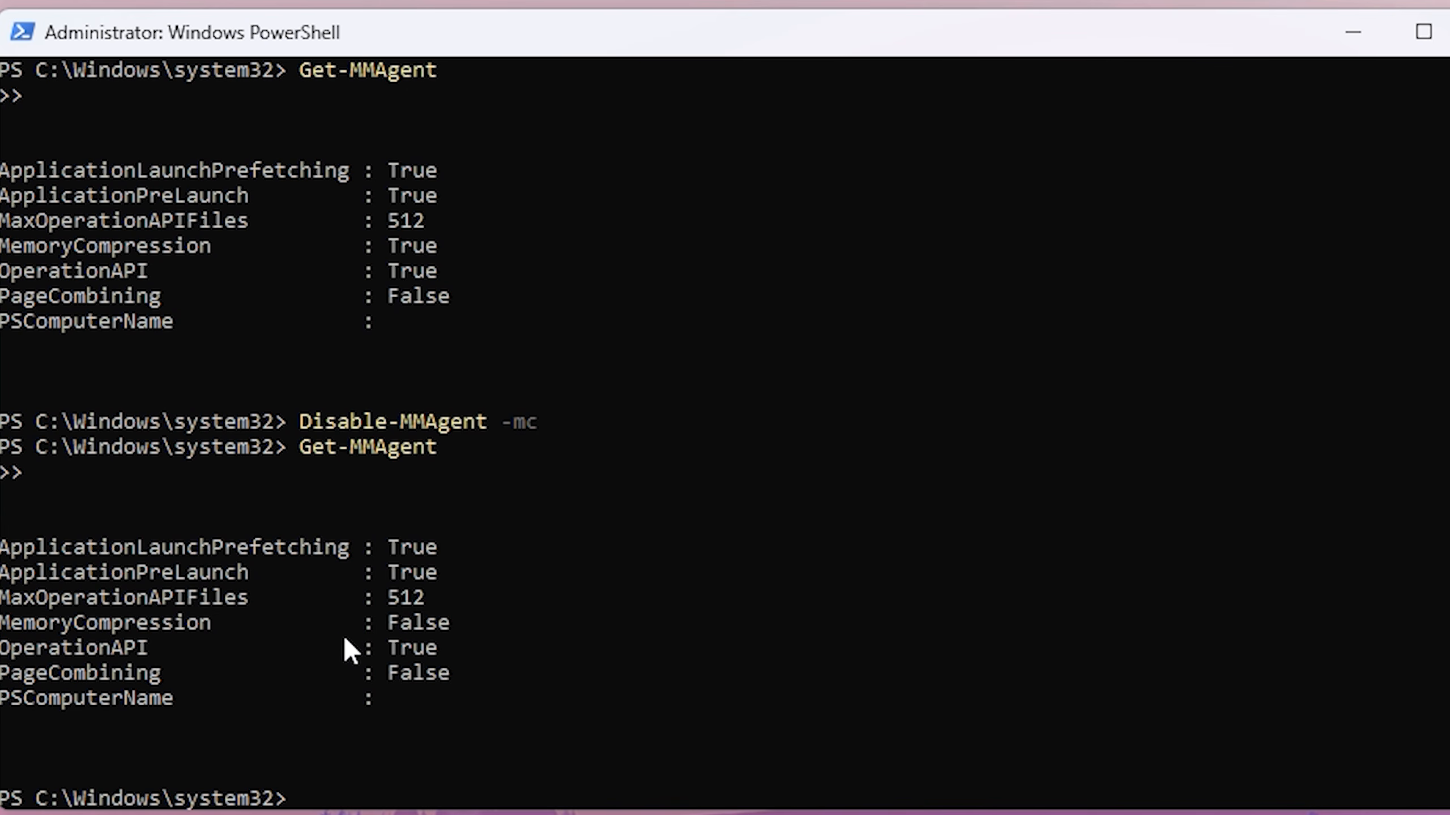
drag(393, 621, 442, 639)
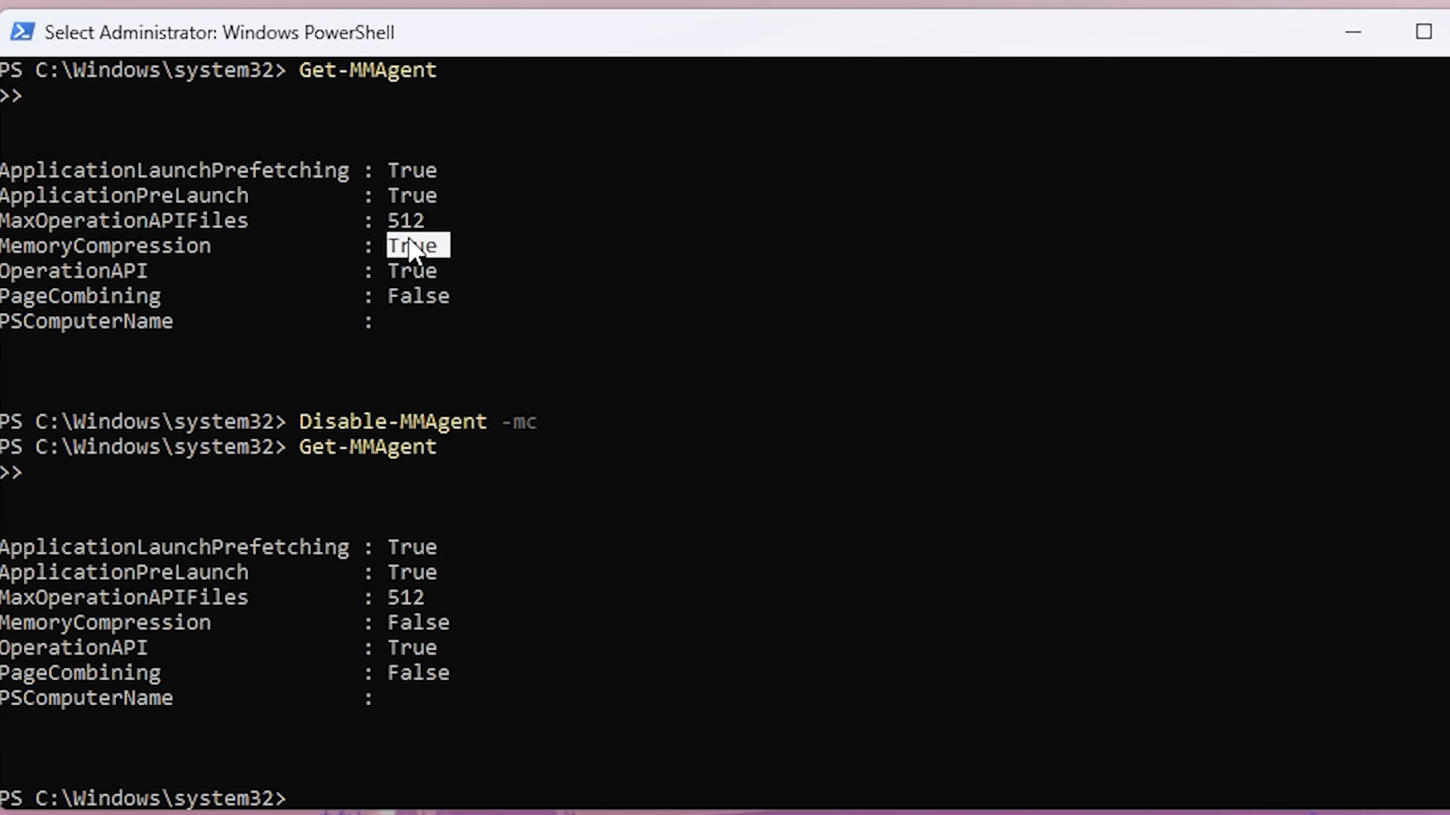
double_click(431, 627)
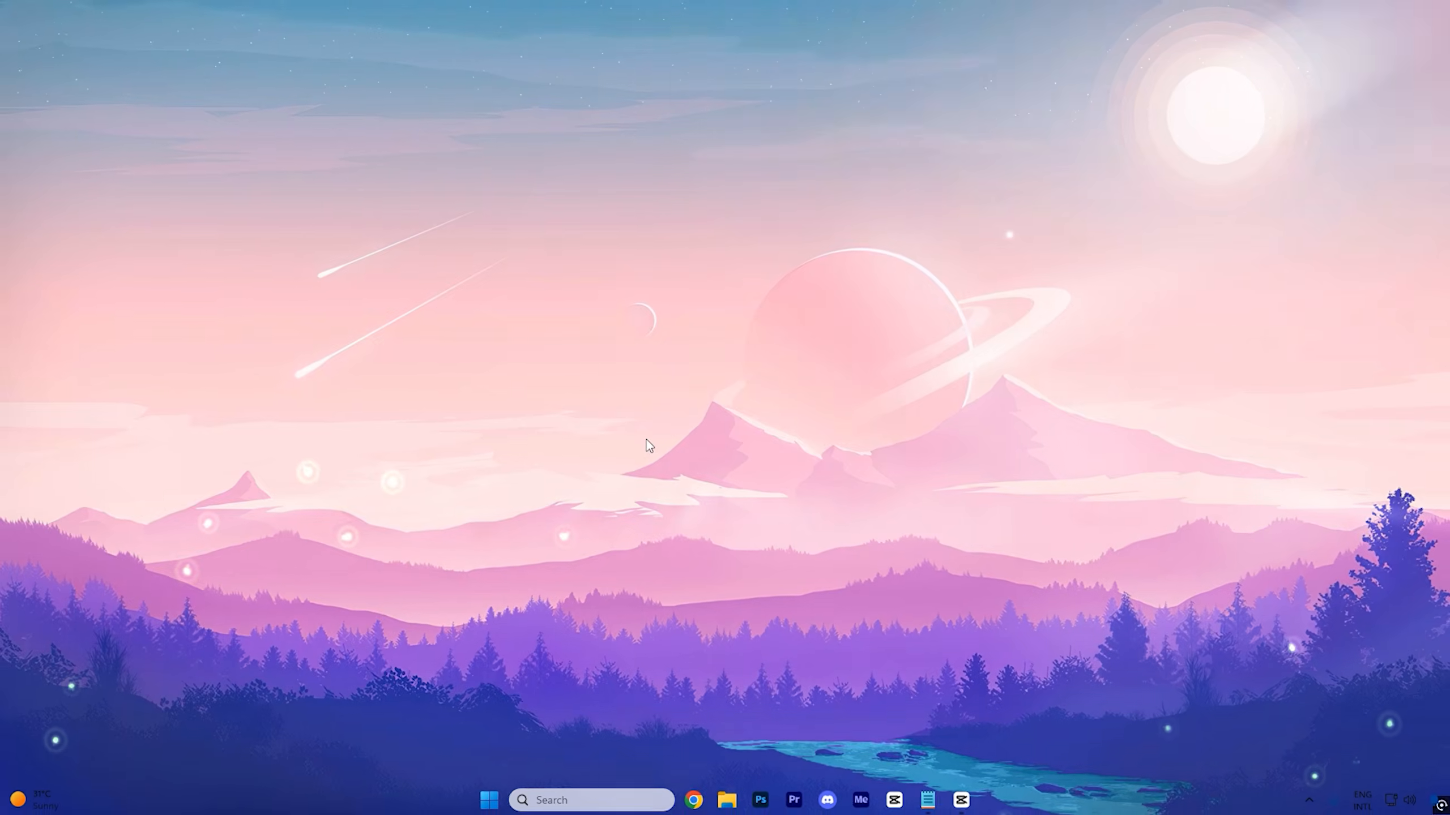
Step: Search for "group", open the Local Group Policy Editor and move its window toward the middle of the desktop
key(super)
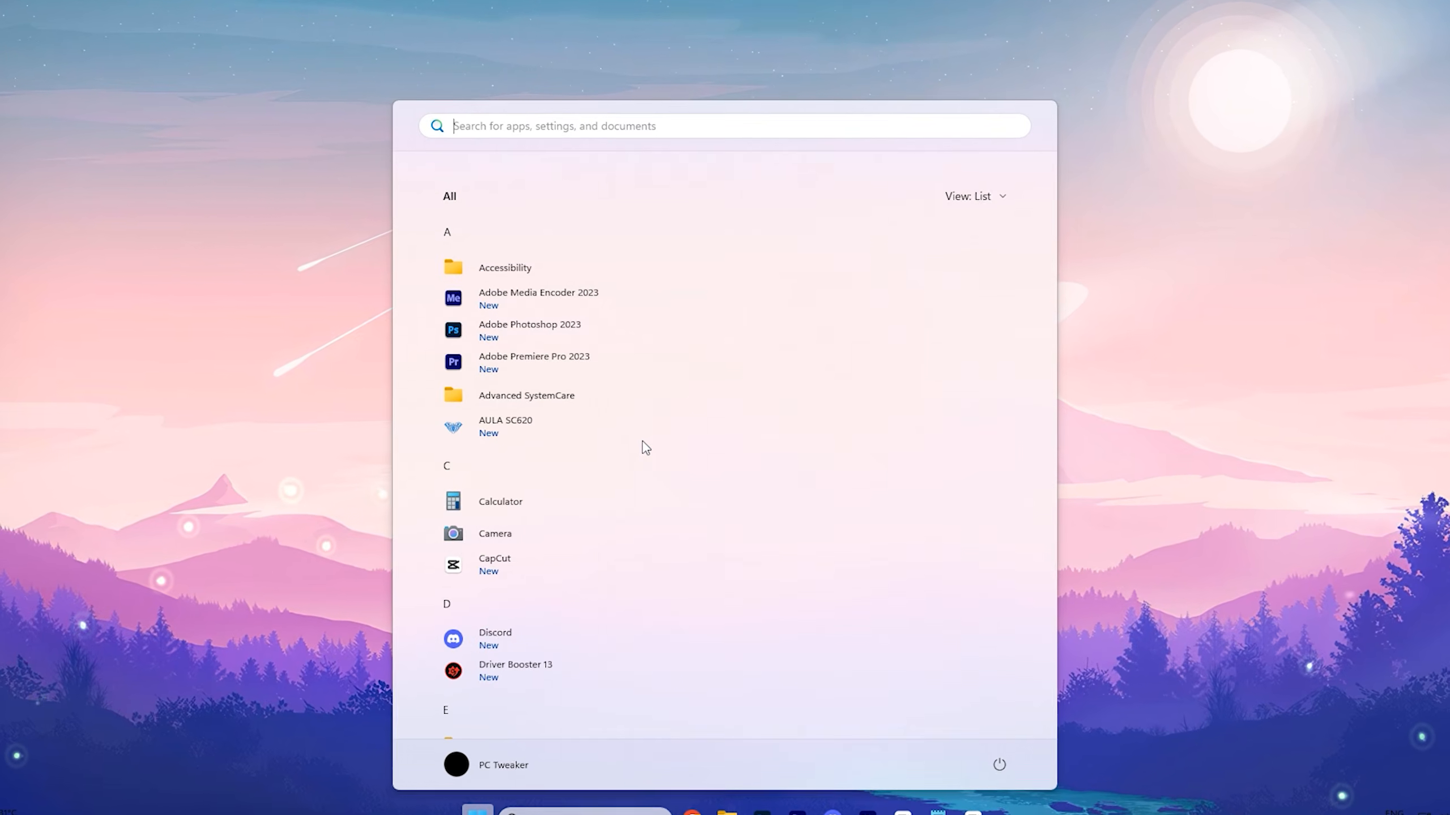
text(group)
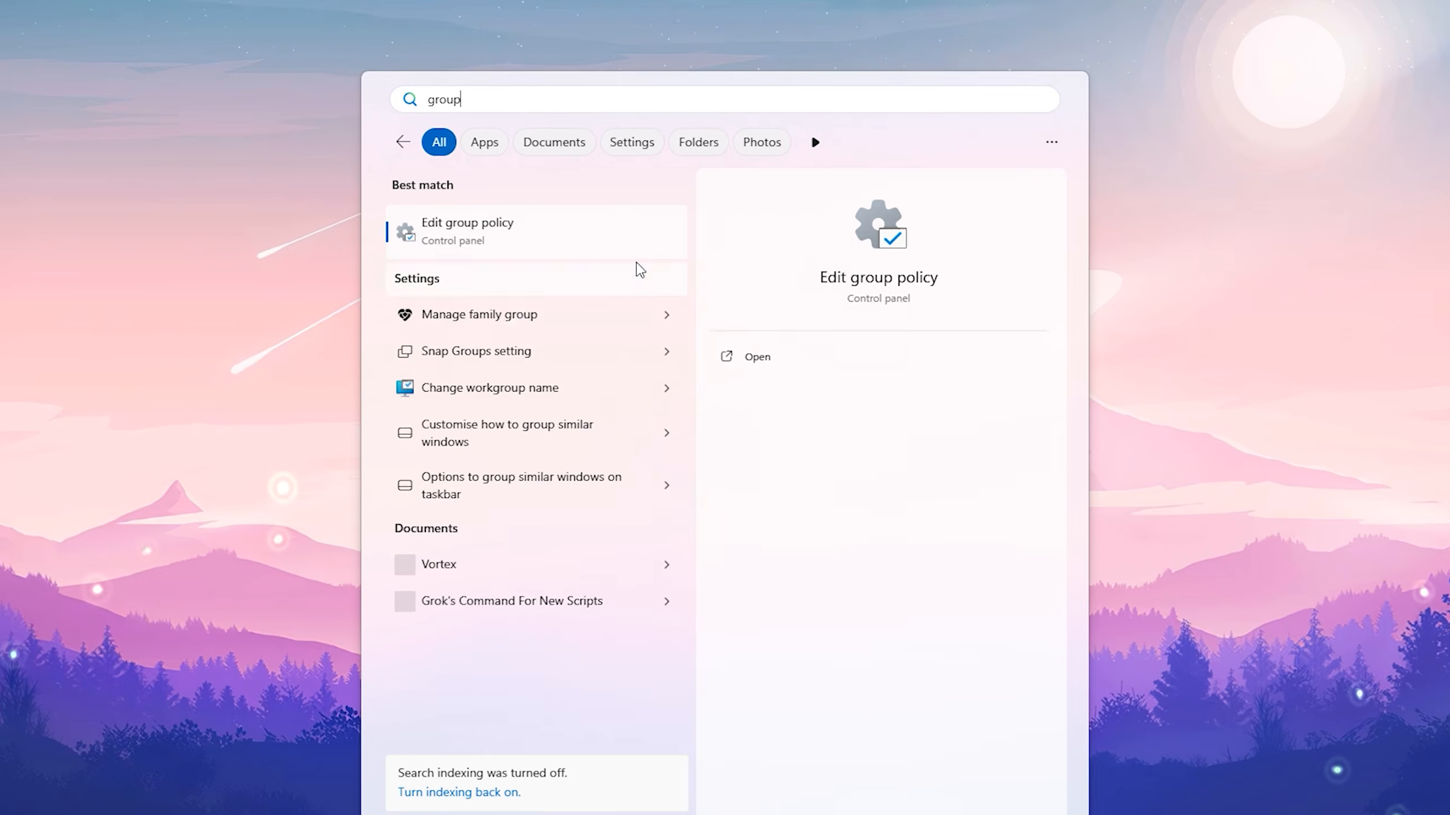
click(556, 250)
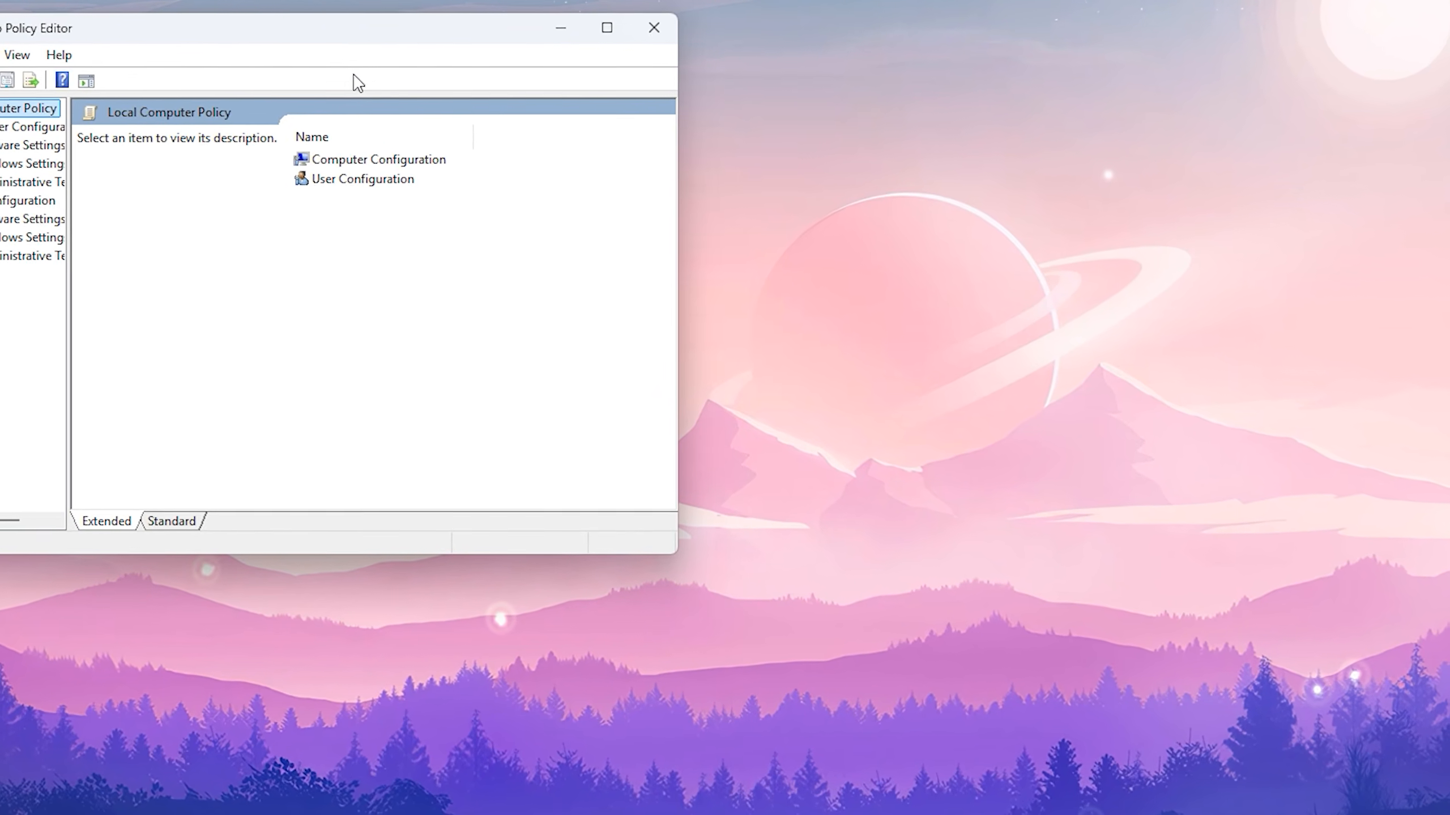
drag(254, 29, 718, 136)
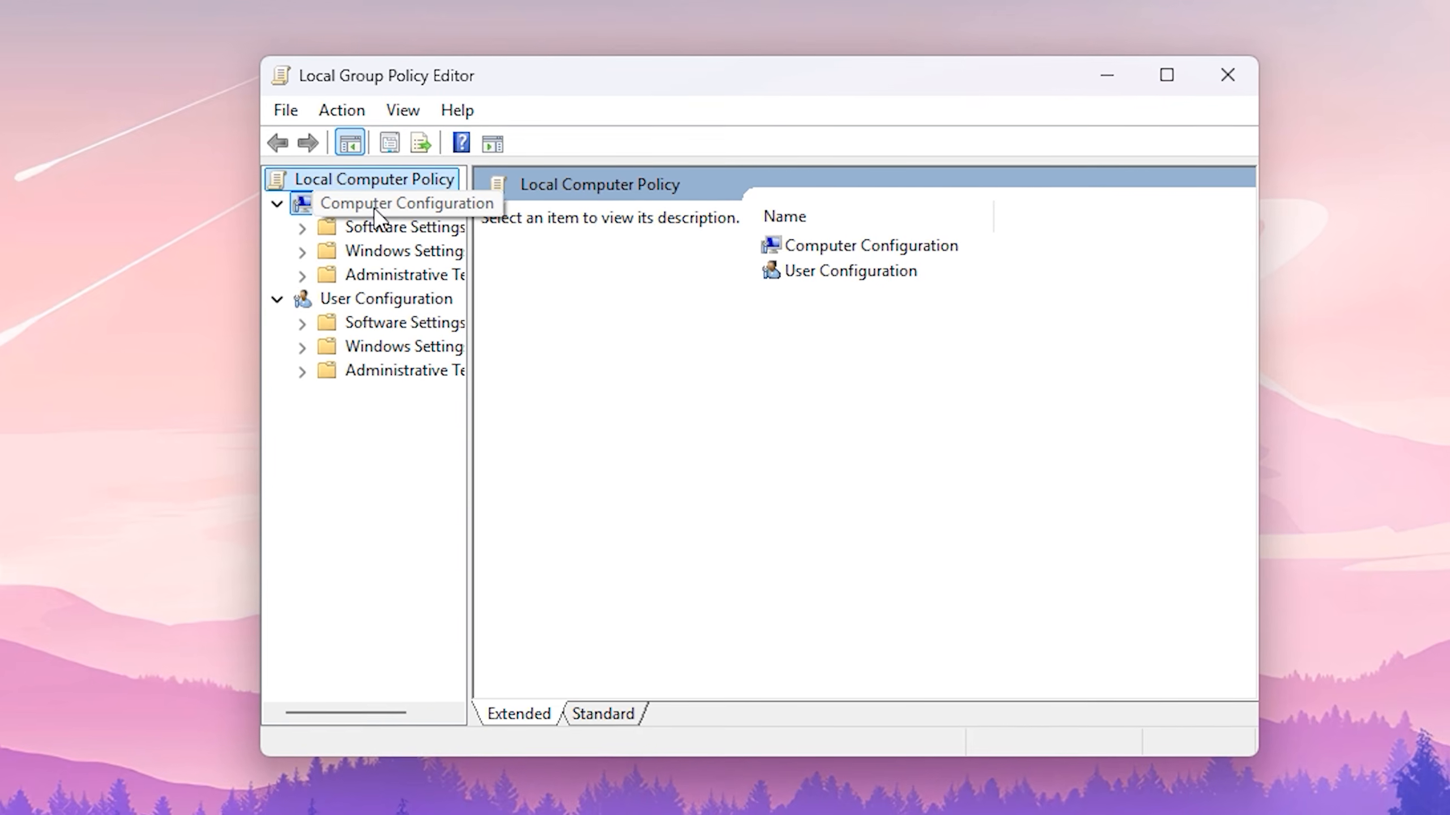
Step: Open the Power Throttling Settings folder within Computer Configuration > Administrative Templates > System > Power Management
click(389, 213)
double_click(395, 273)
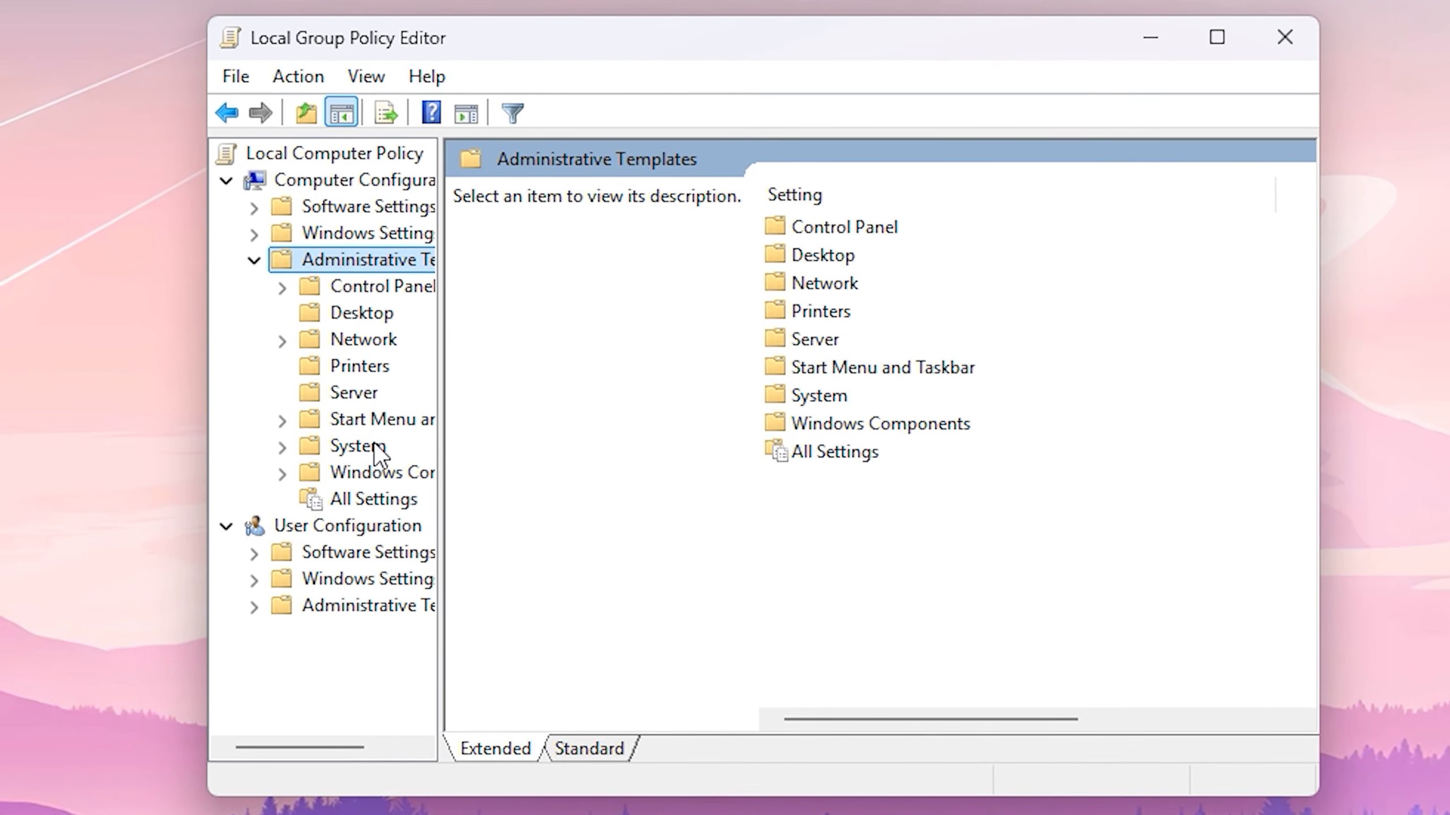
click(359, 447)
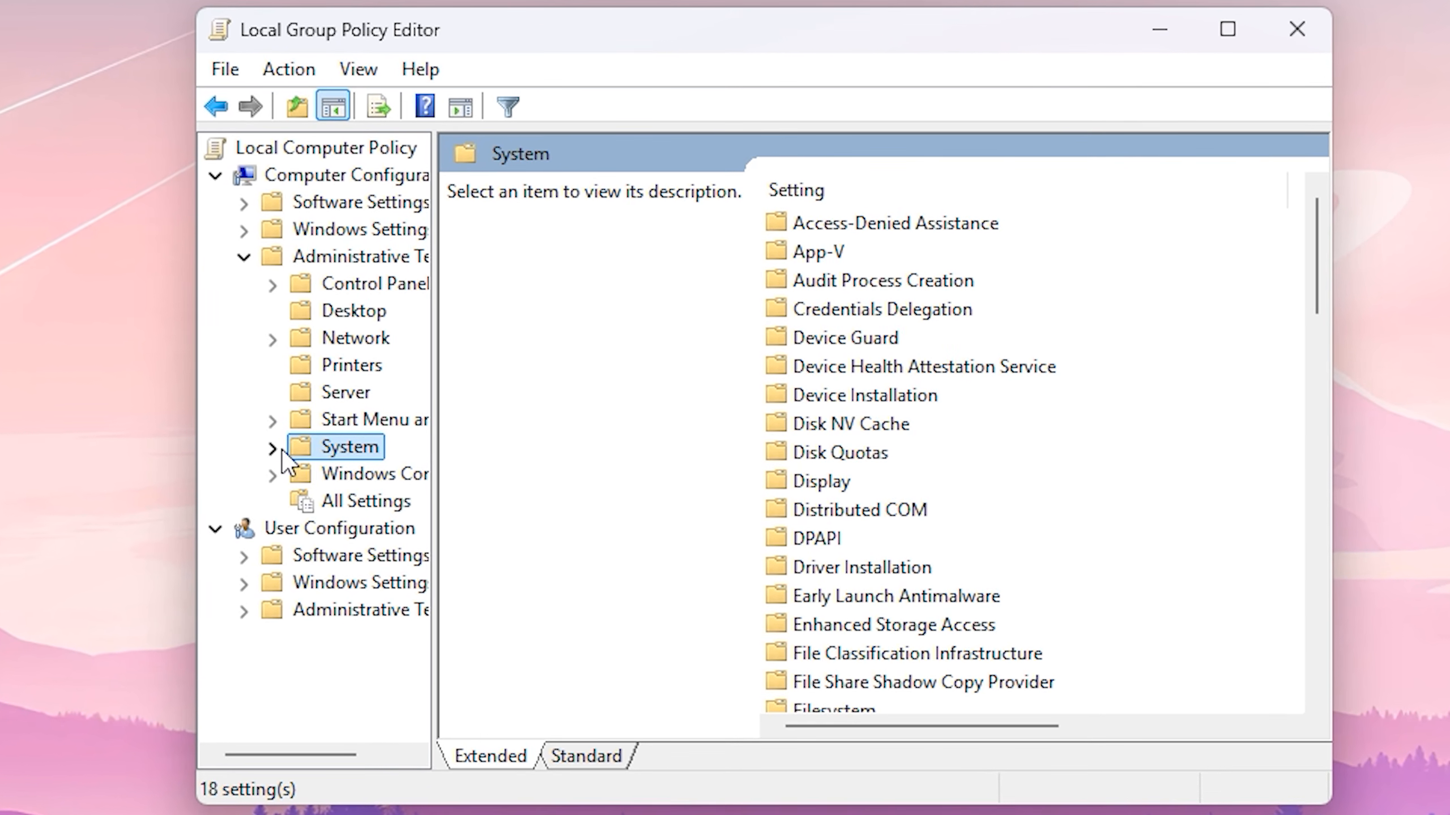
click(280, 450)
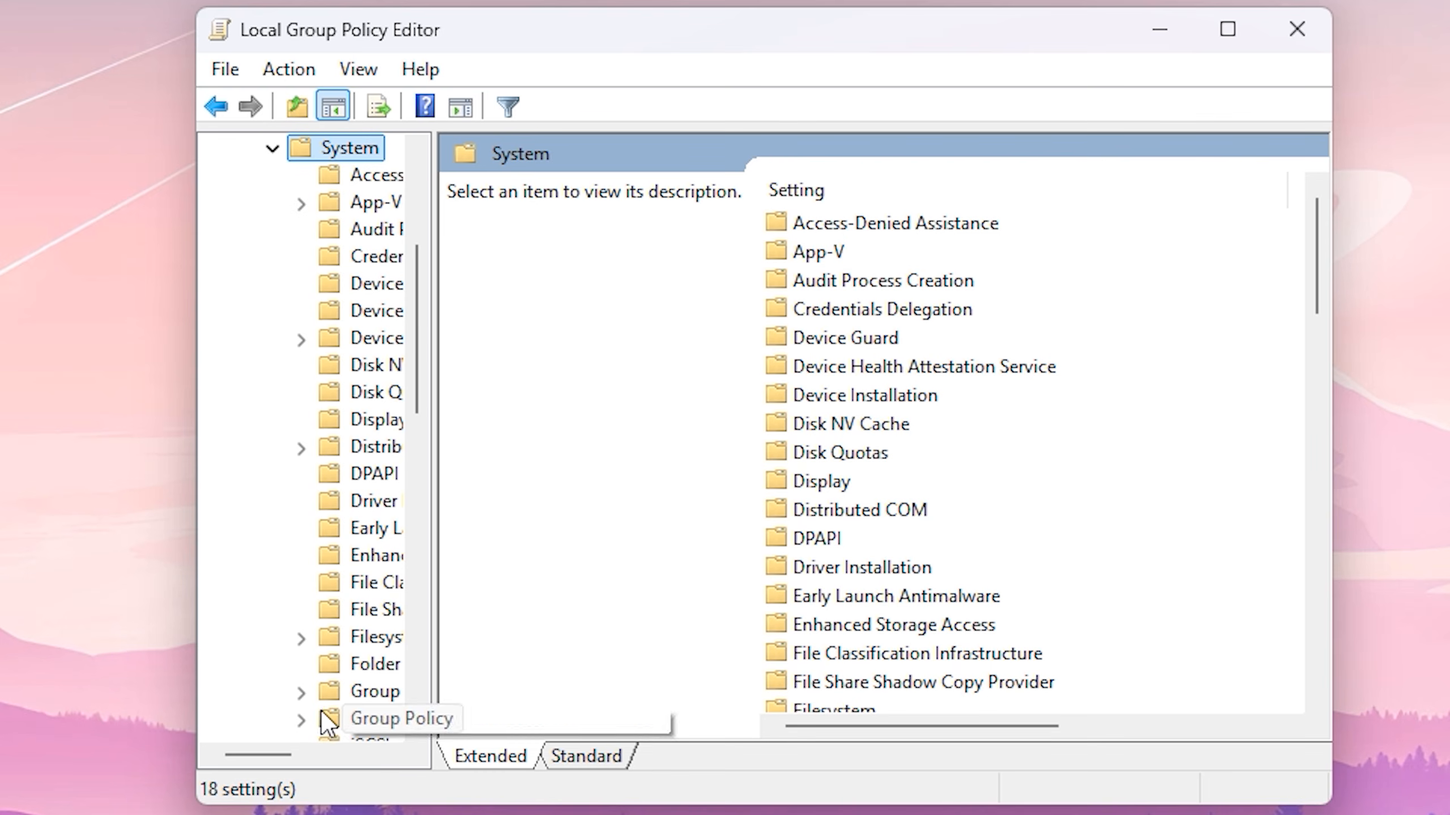
drag(273, 755, 312, 753)
scroll(319, 674, down, 6)
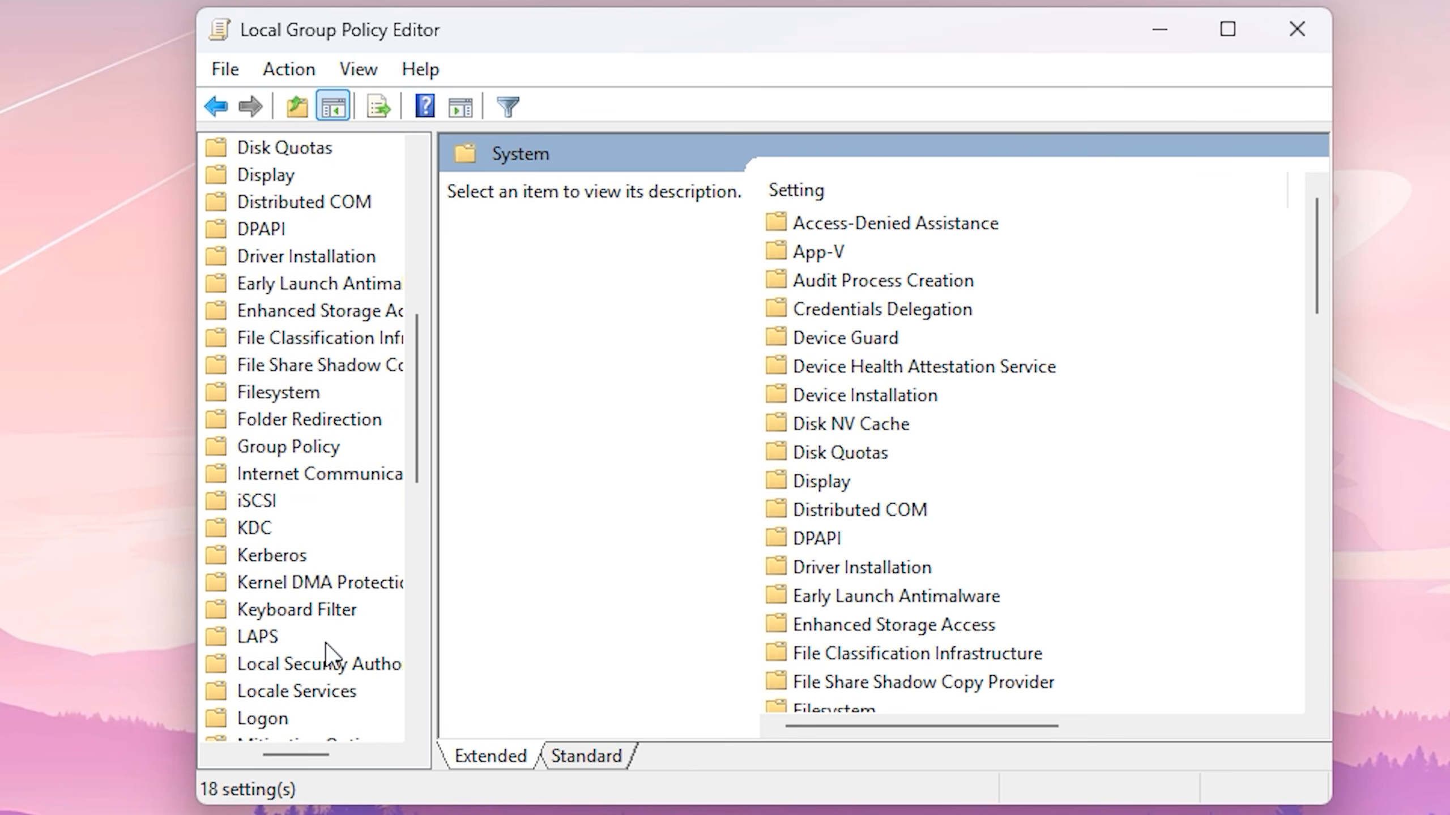
click(316, 637)
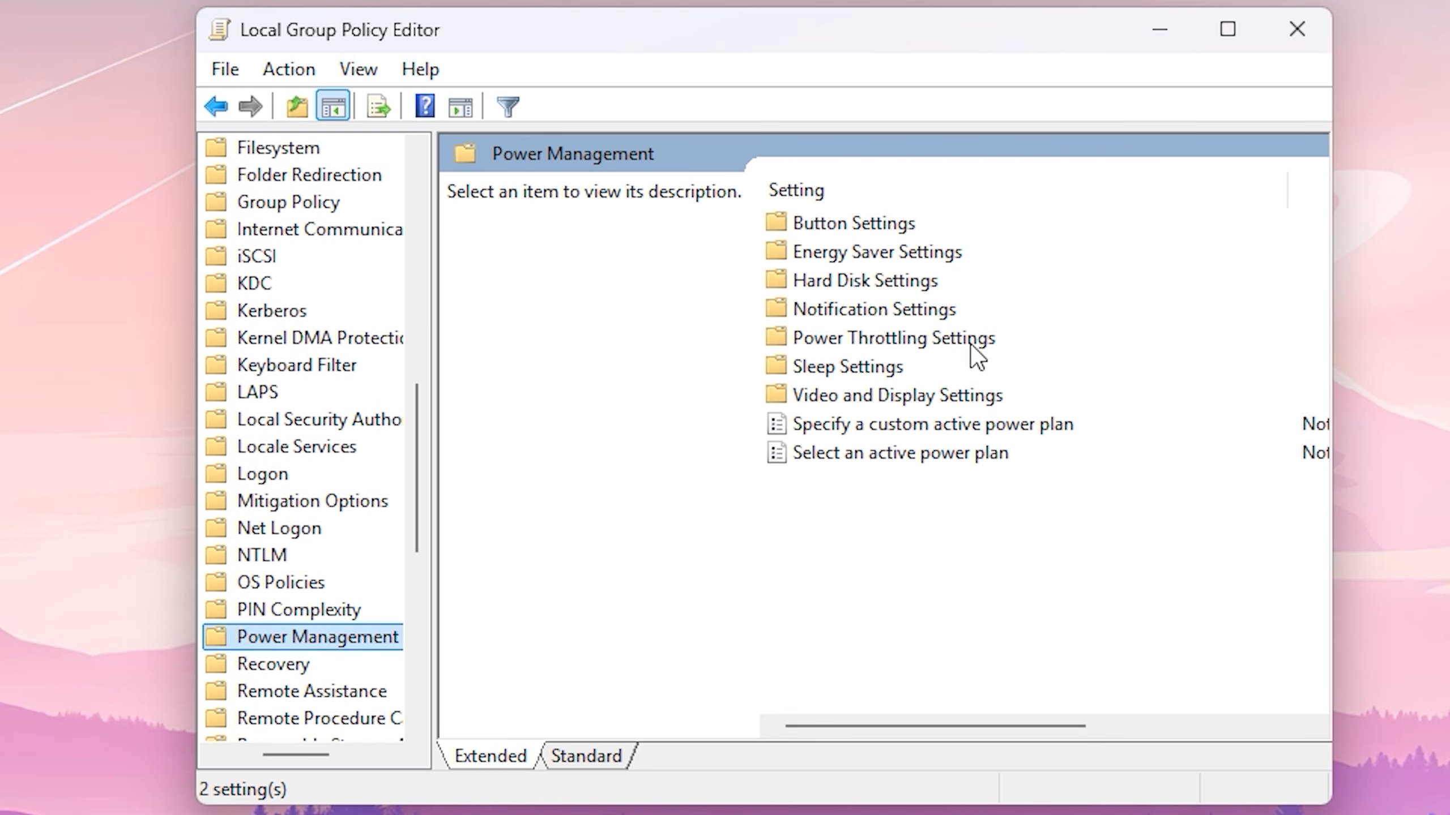
click(923, 341)
double_click(936, 341)
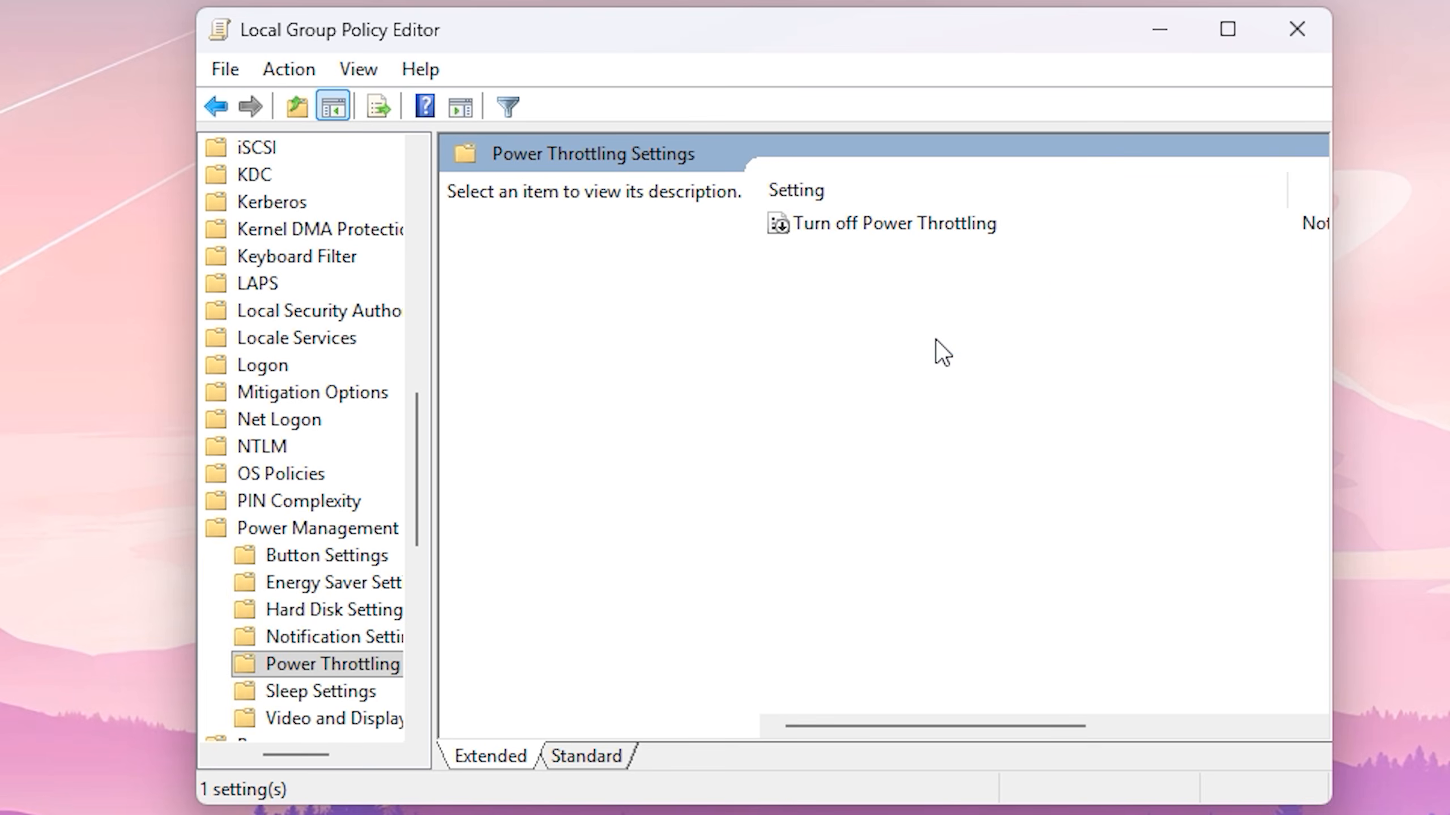
Step: Set the Turn off Power Throttling policy to Enabled
click(907, 223)
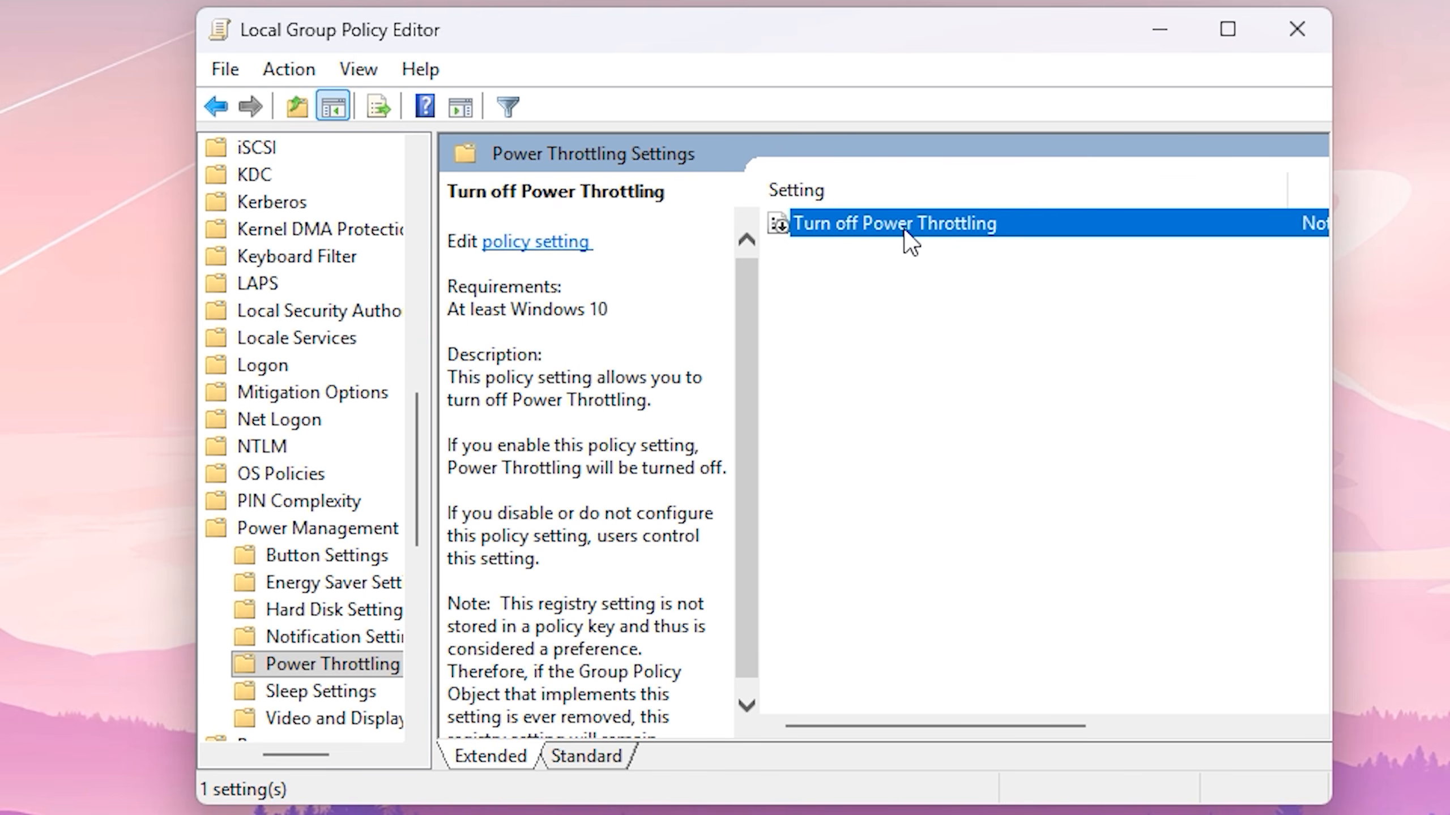
double_click(906, 226)
drag(0, 0, 933, 107)
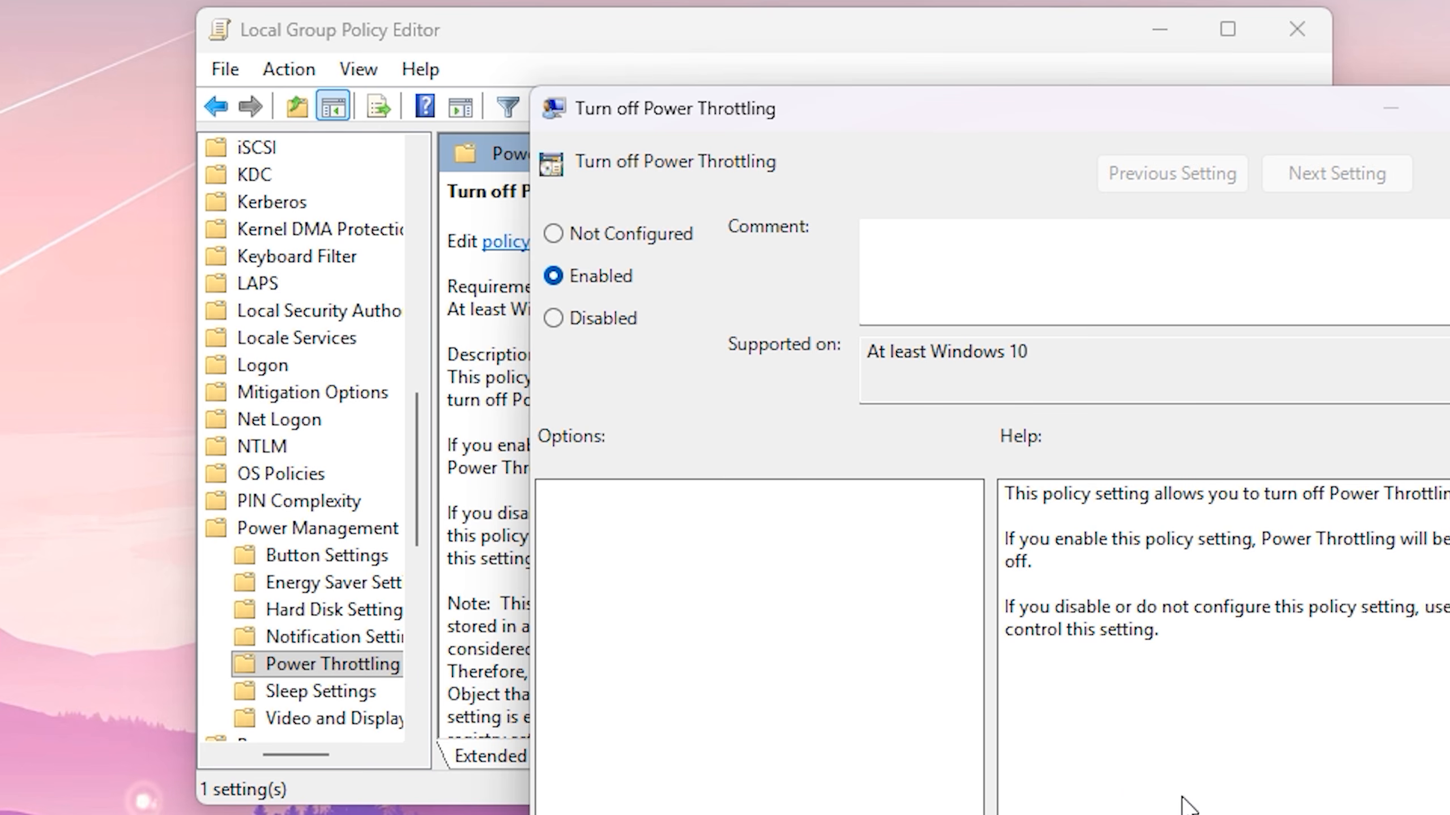
key(Return)
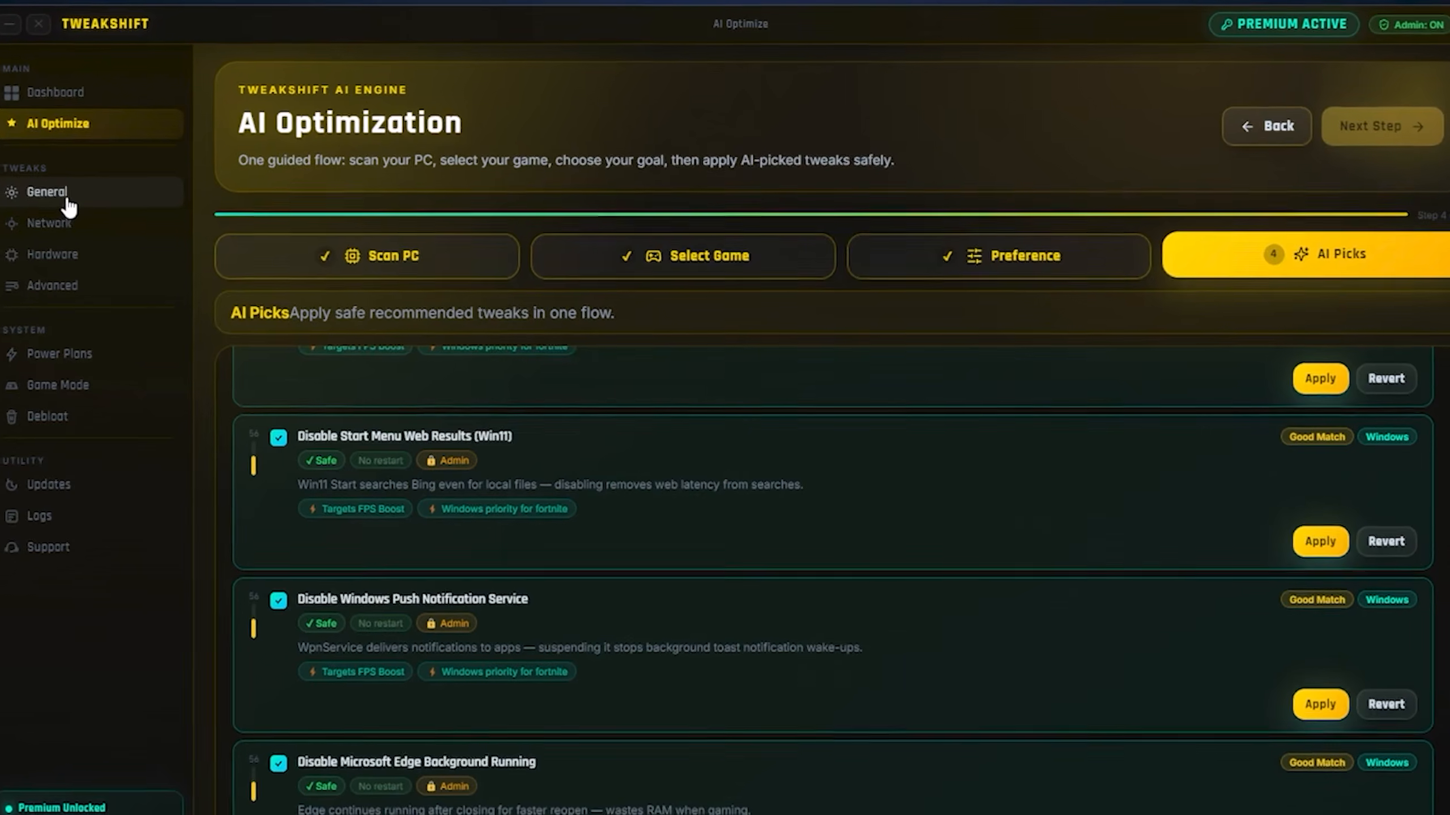
Step: Switch to TweakShift, browse its General tweaks and view the Dashboard
click(23, 197)
scroll(650, 404, down, 15)
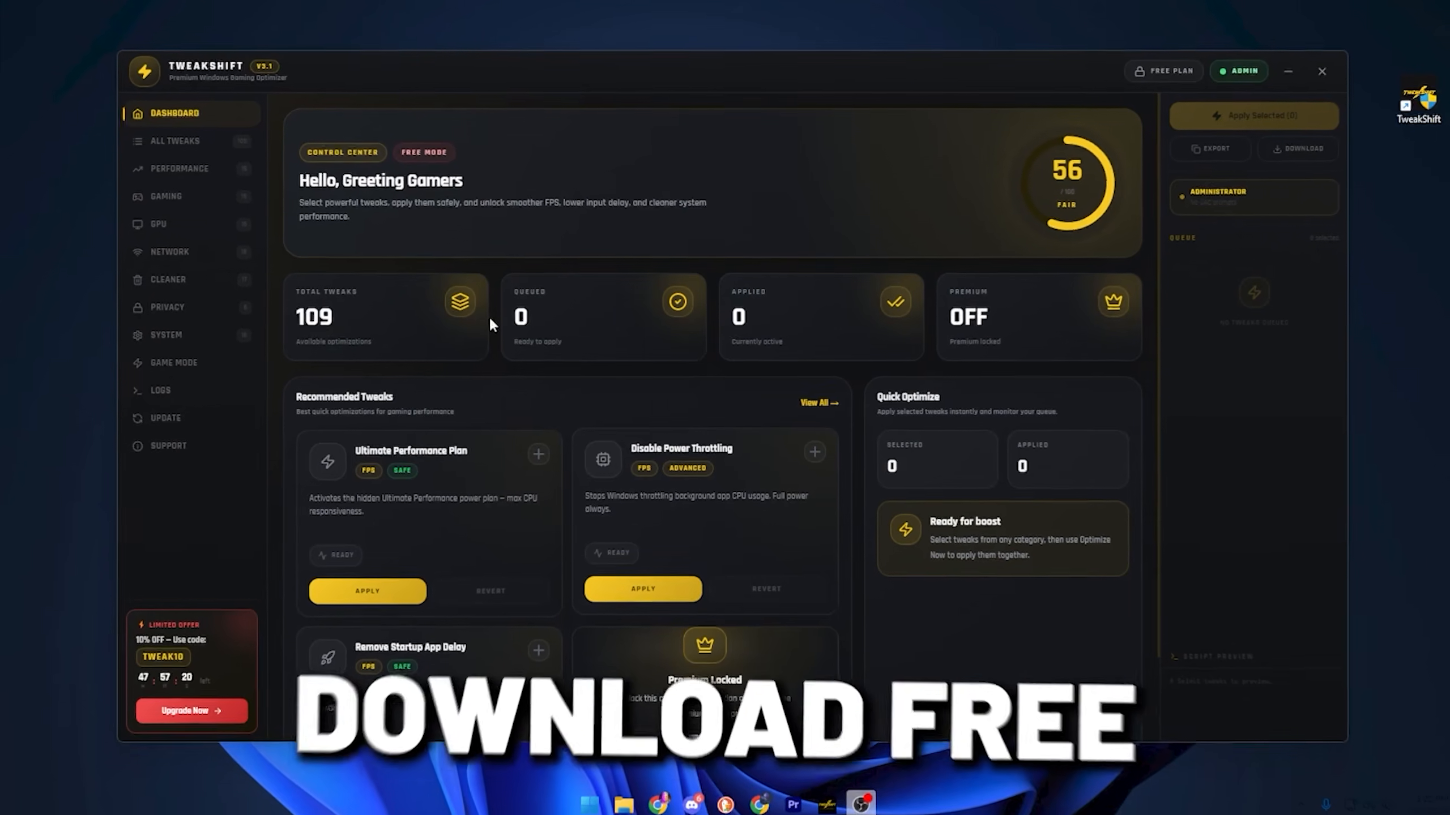
click(135, 122)
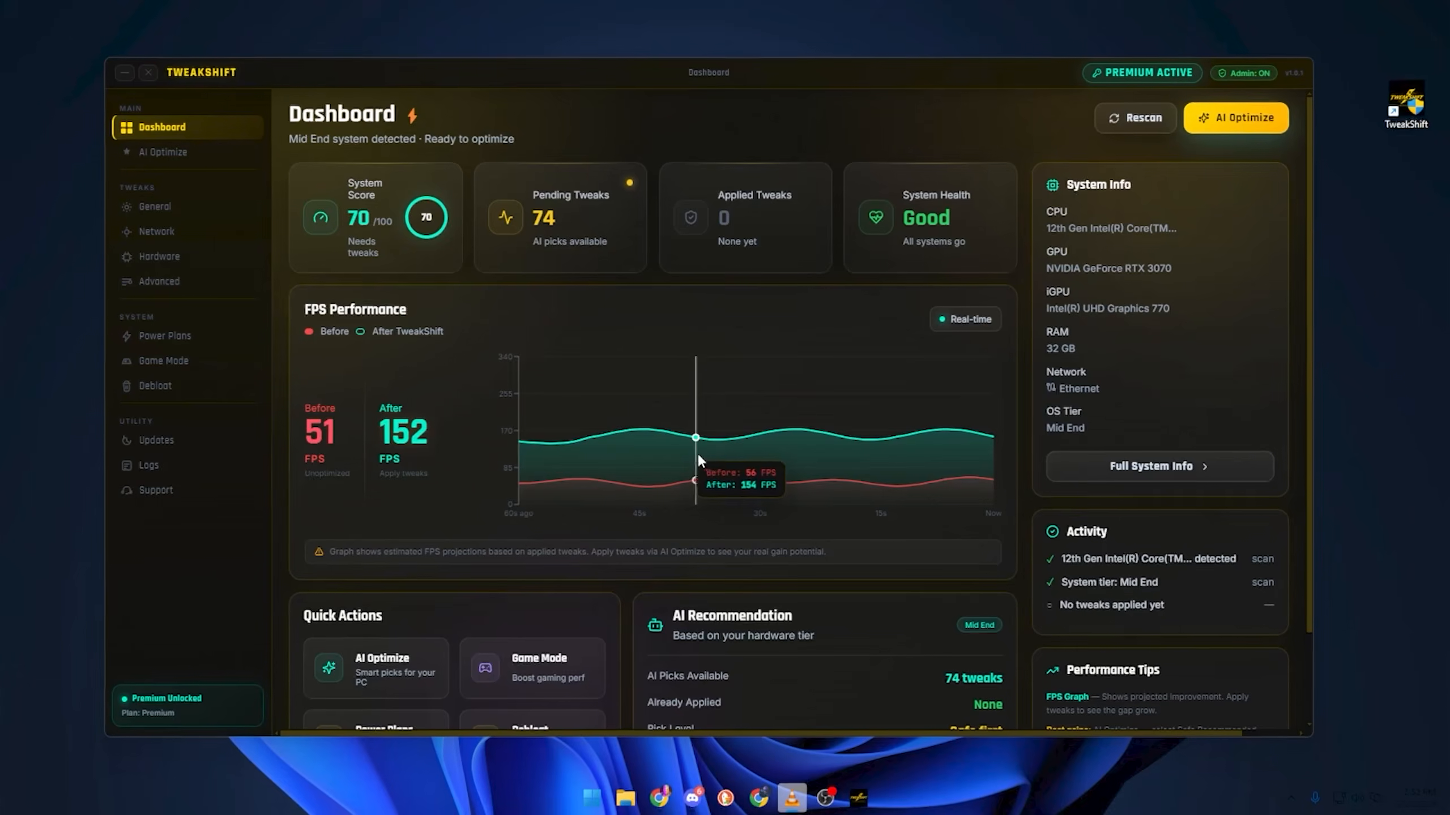
Step: Scan the PC in AI Optimize, choose Fortnite as the game and continue to the preferences
click(146, 143)
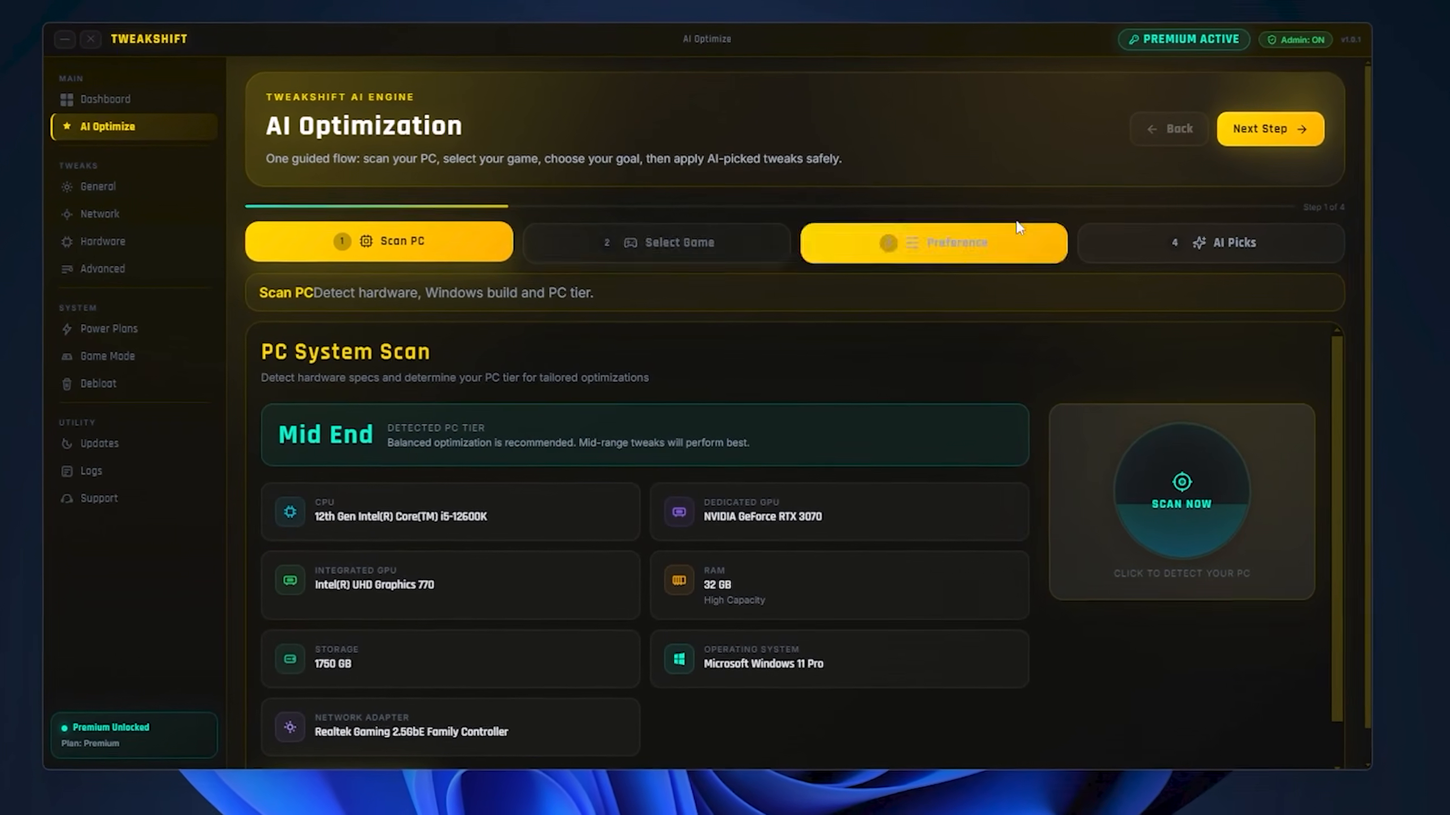
click(1186, 513)
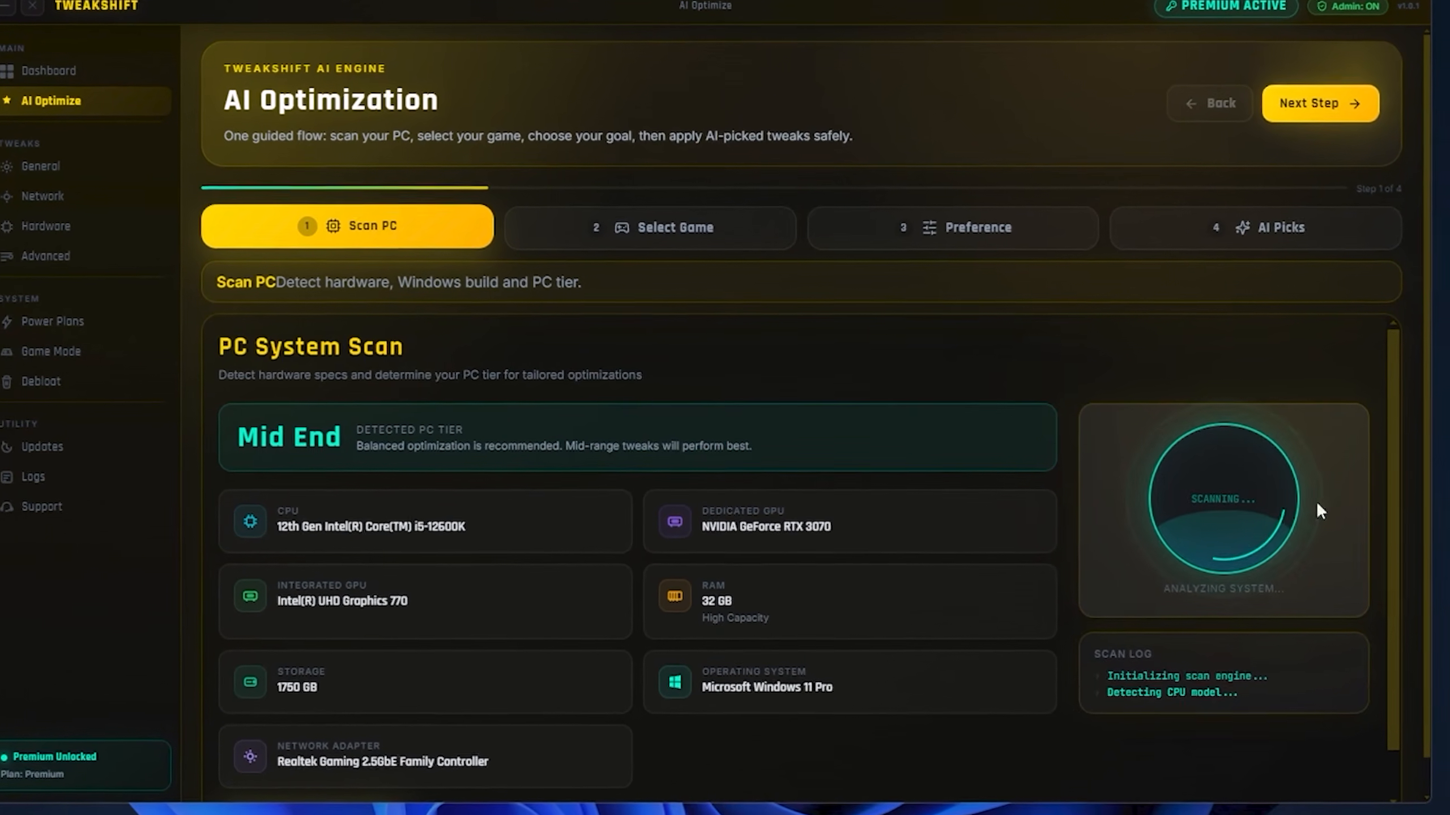
click(273, 542)
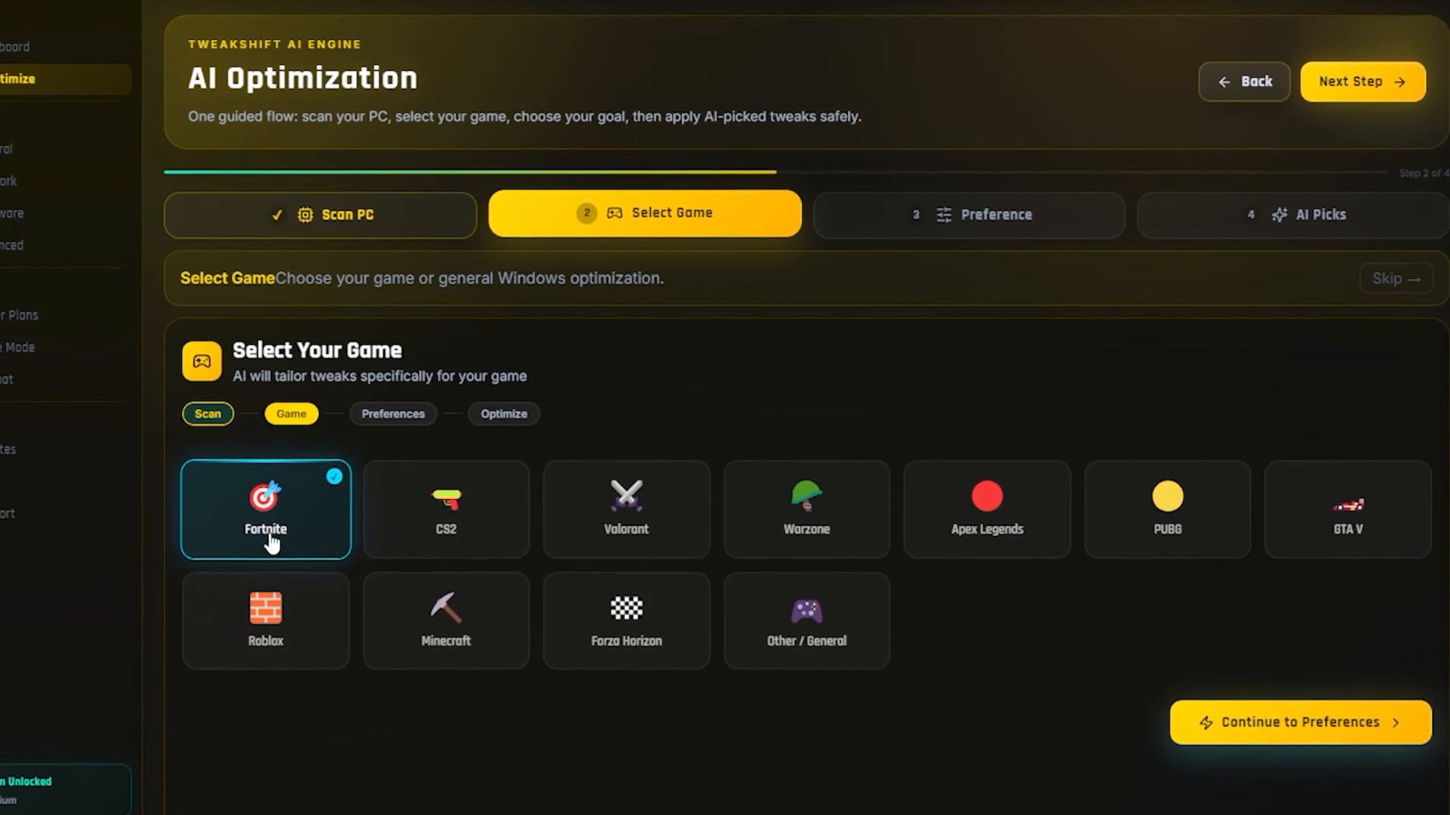
click(1295, 723)
Step: Choose FPS Boost, High Ping / Network, Input Delay Reduction and FPS Drops & Stutters Fix as goals, and review the AI Picks
click(340, 417)
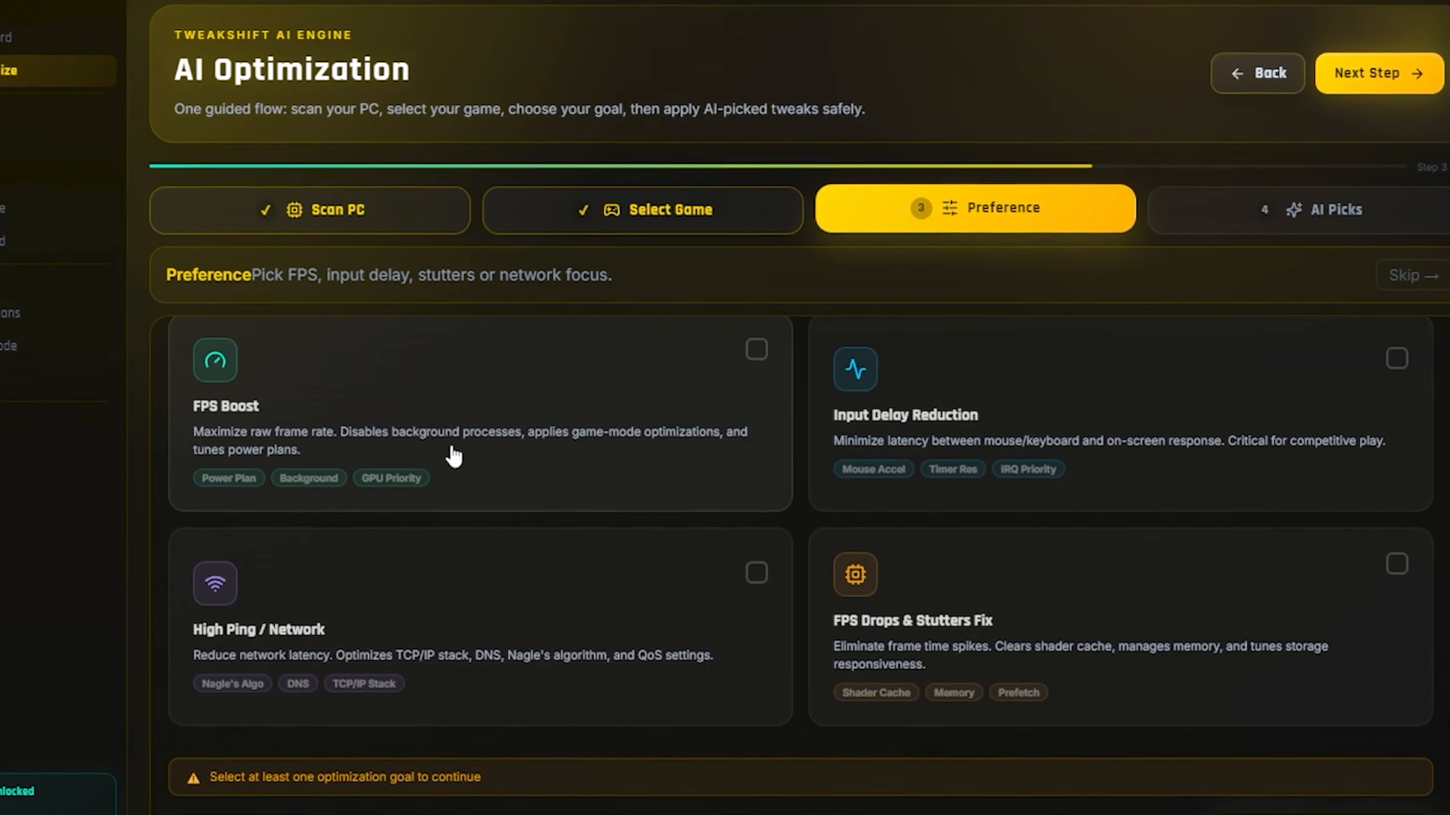
click(634, 606)
click(980, 495)
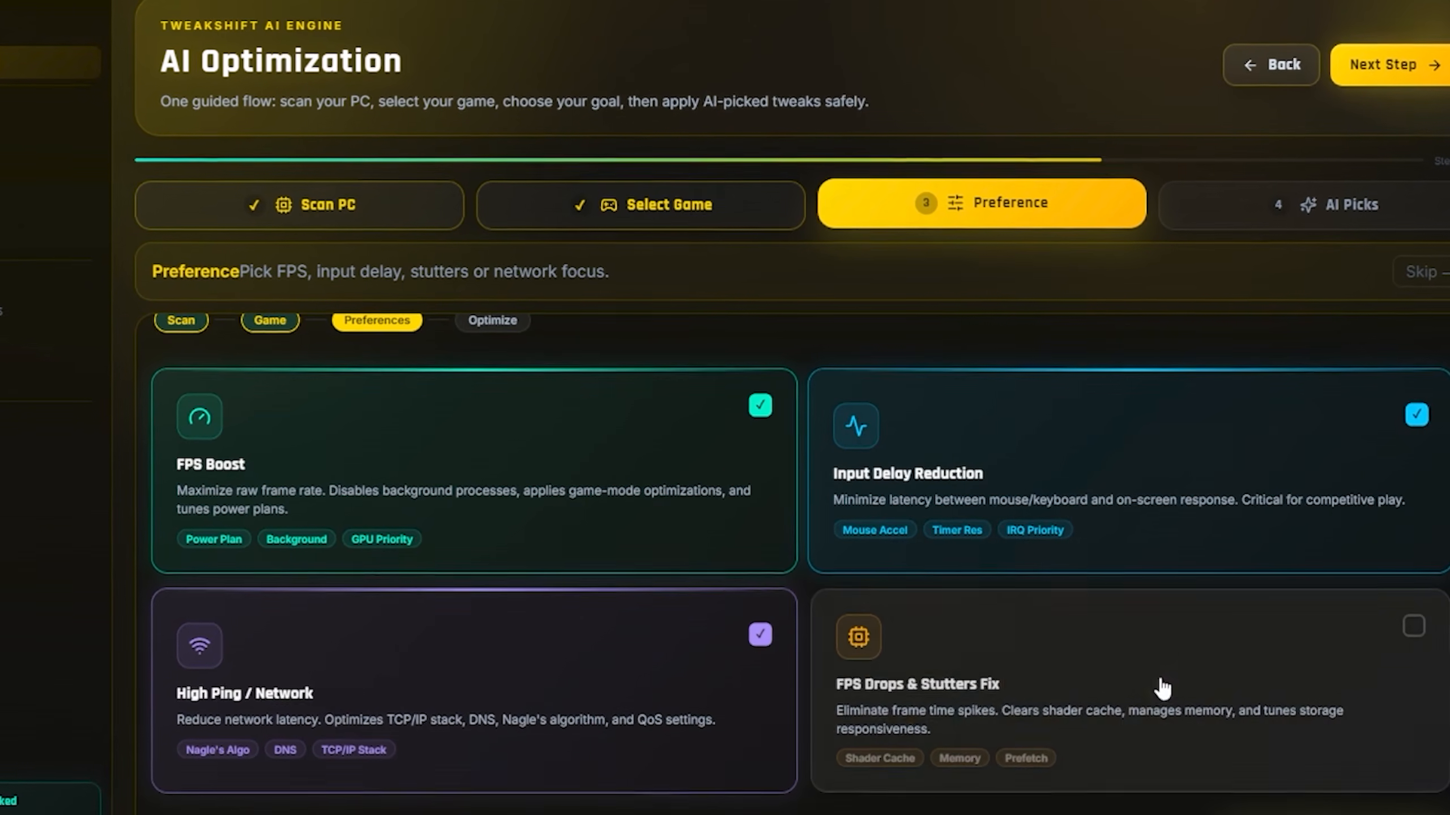
click(1026, 676)
click(1387, 62)
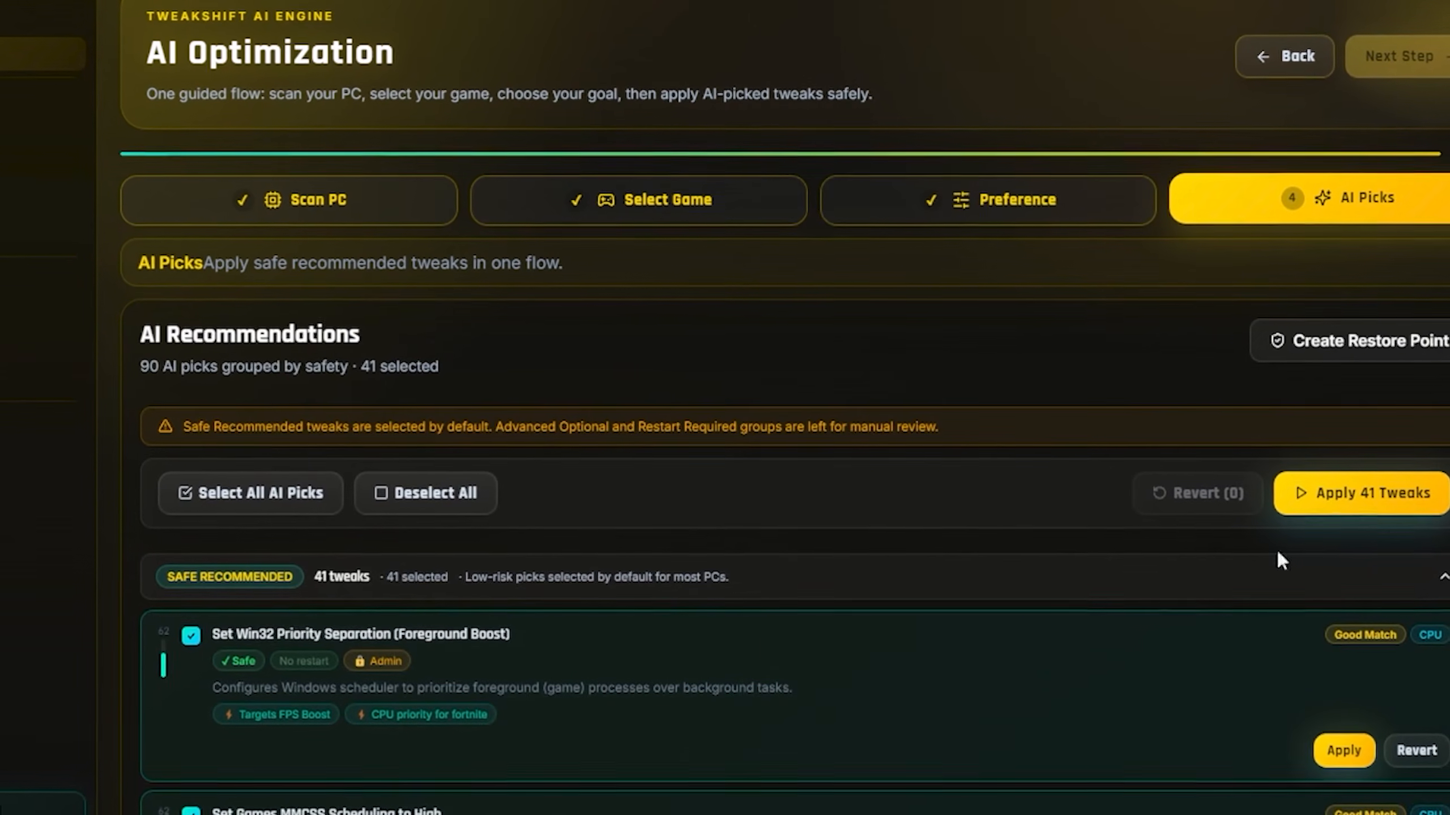
scroll(1186, 593, down, 10)
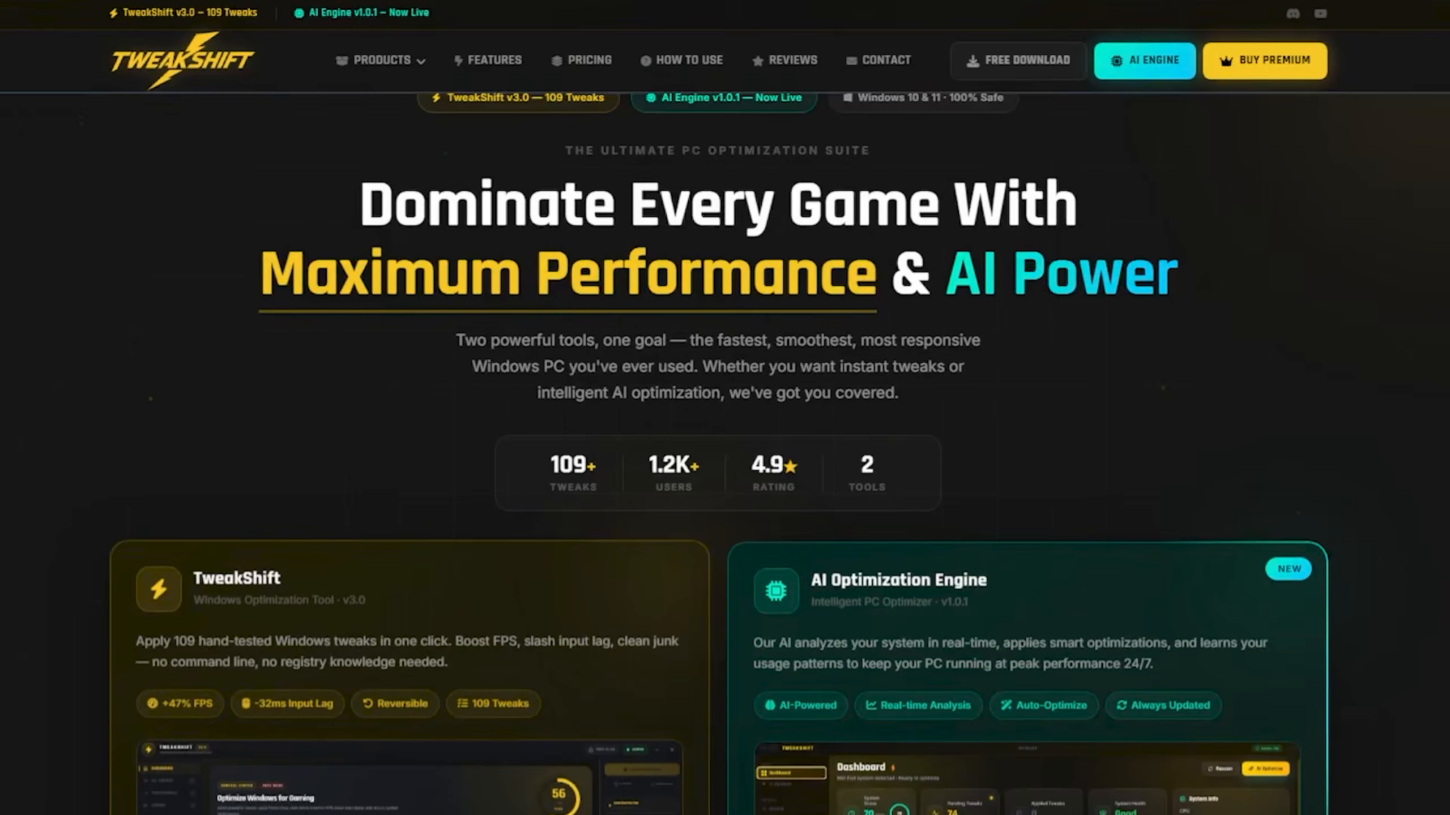
Step: Look through the TweakShift website's products, features and pricing plans
scroll(725, 407, down, 14)
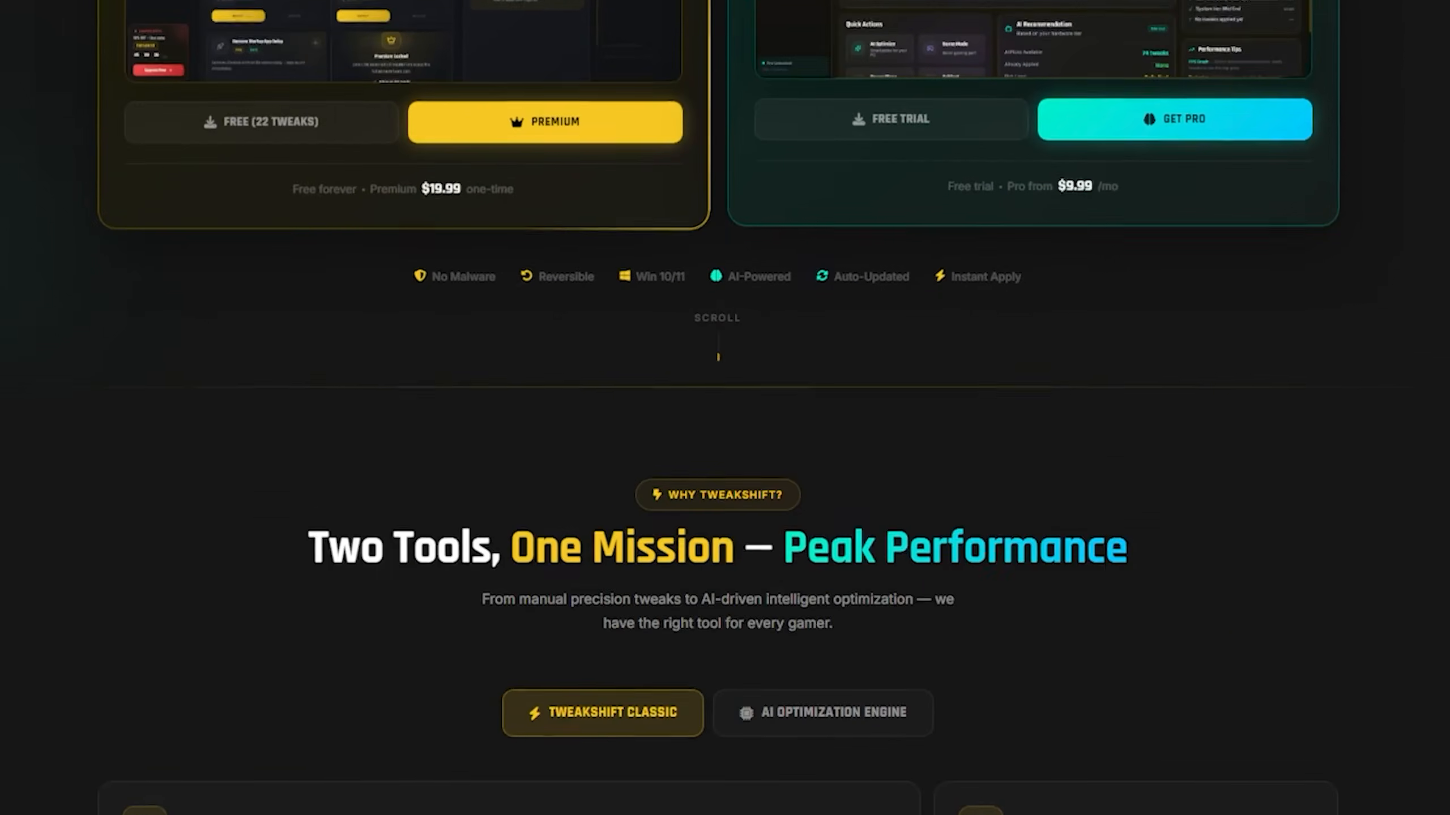
scroll(725, 408, down, 20)
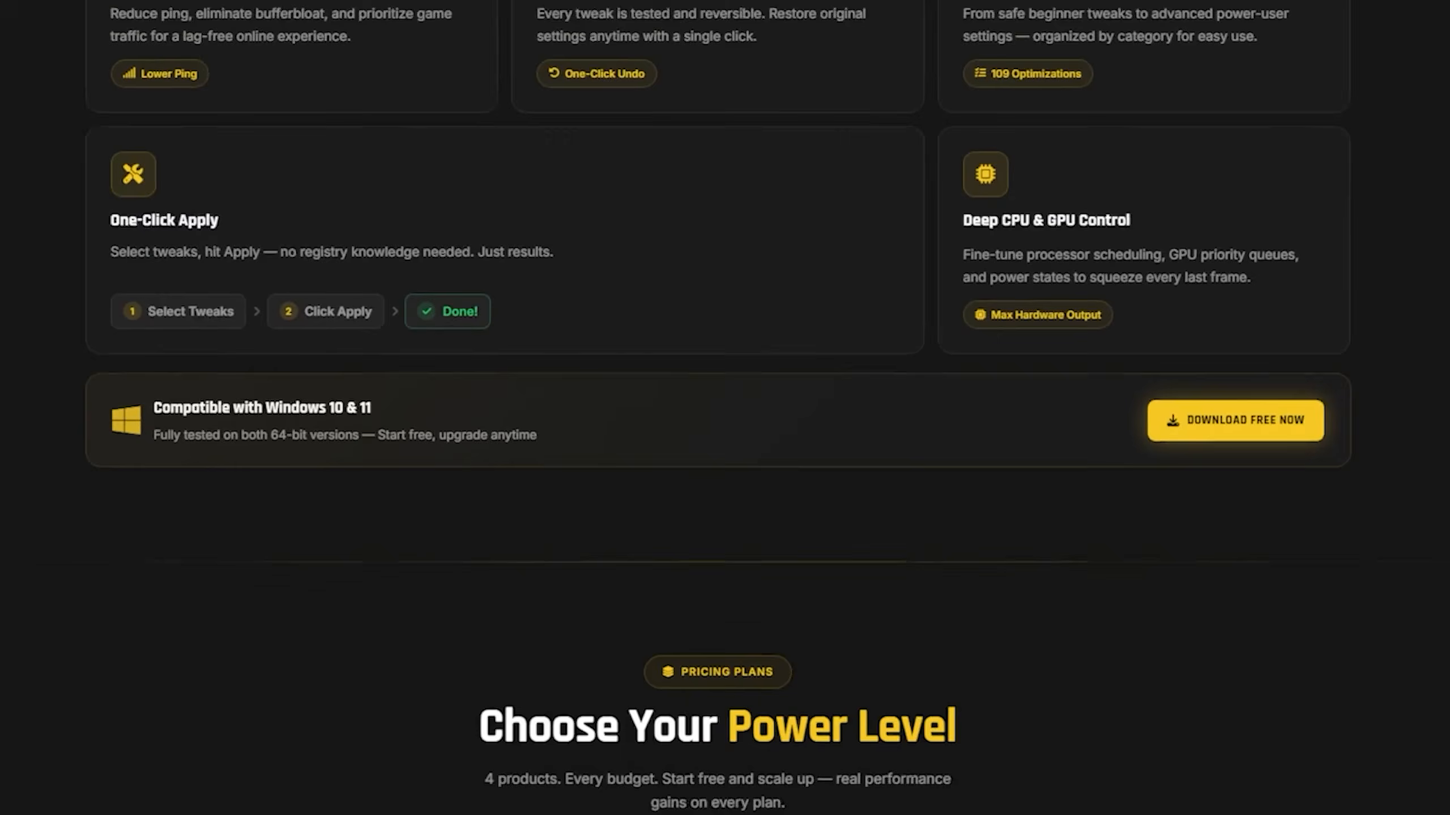
scroll(725, 407, down, 20)
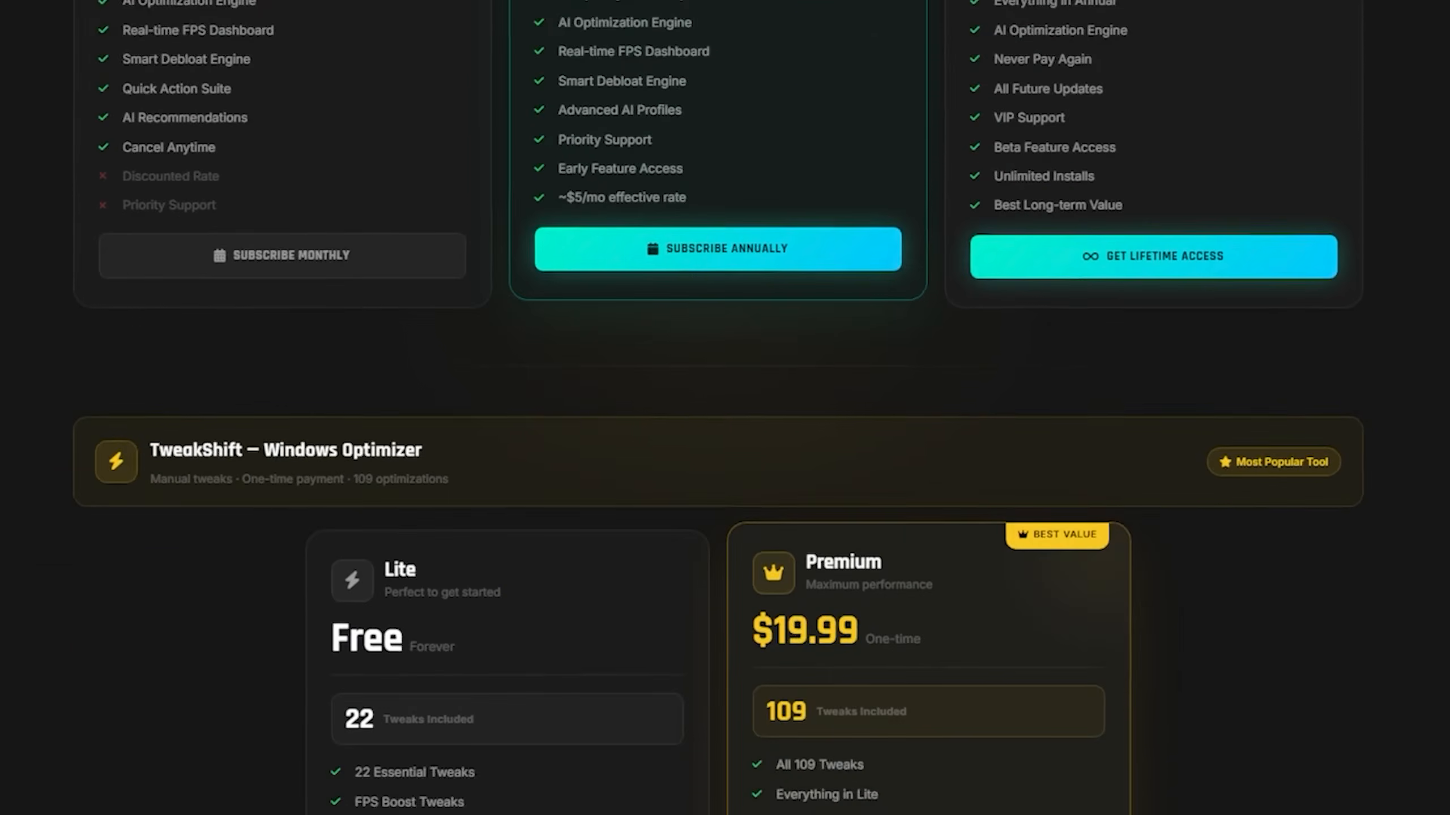
scroll(725, 408, down, 15)
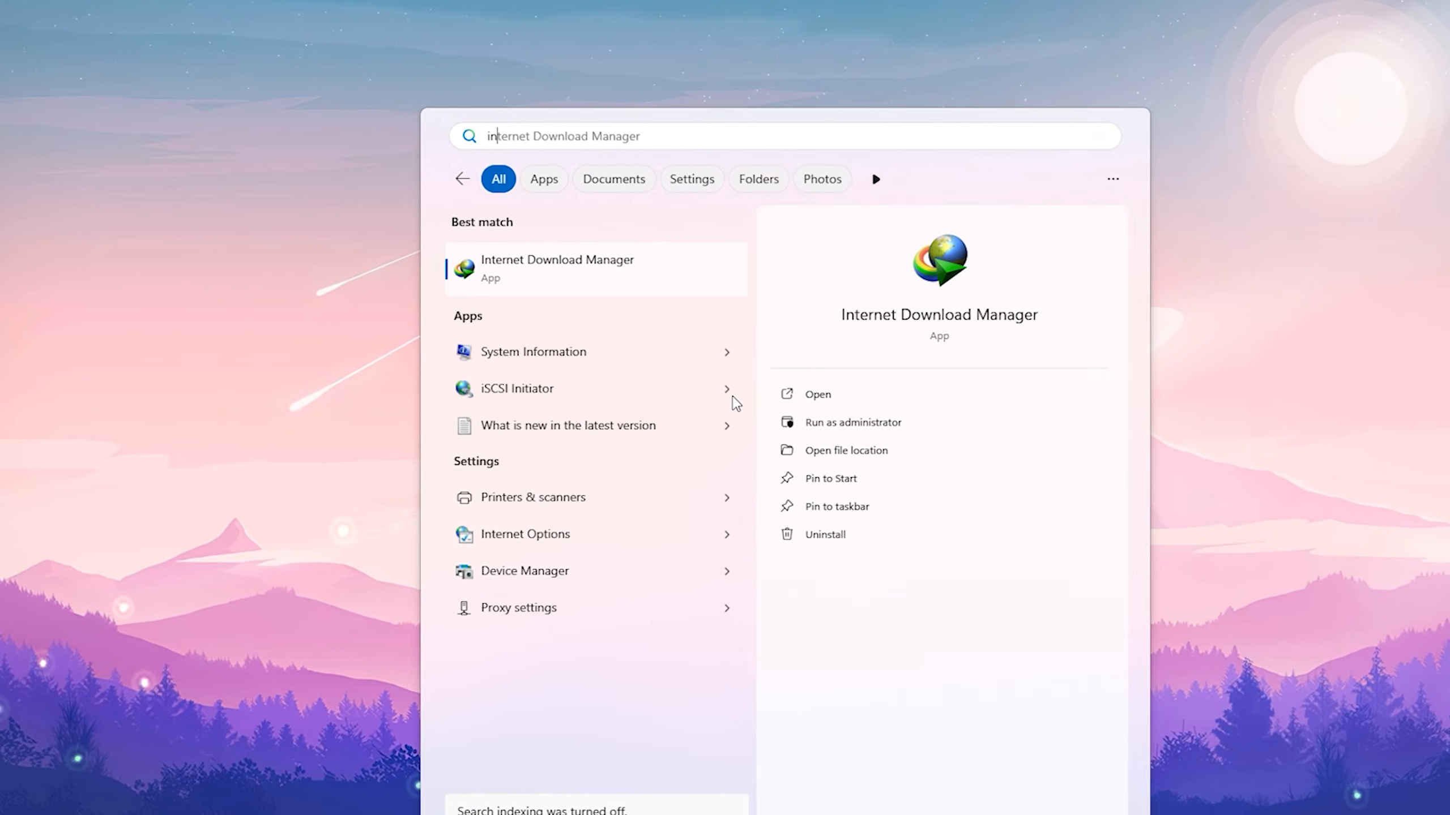
Step: Search Windows for "index", open Indexing Options and bring up the Indexed Locations for modification
text(index)
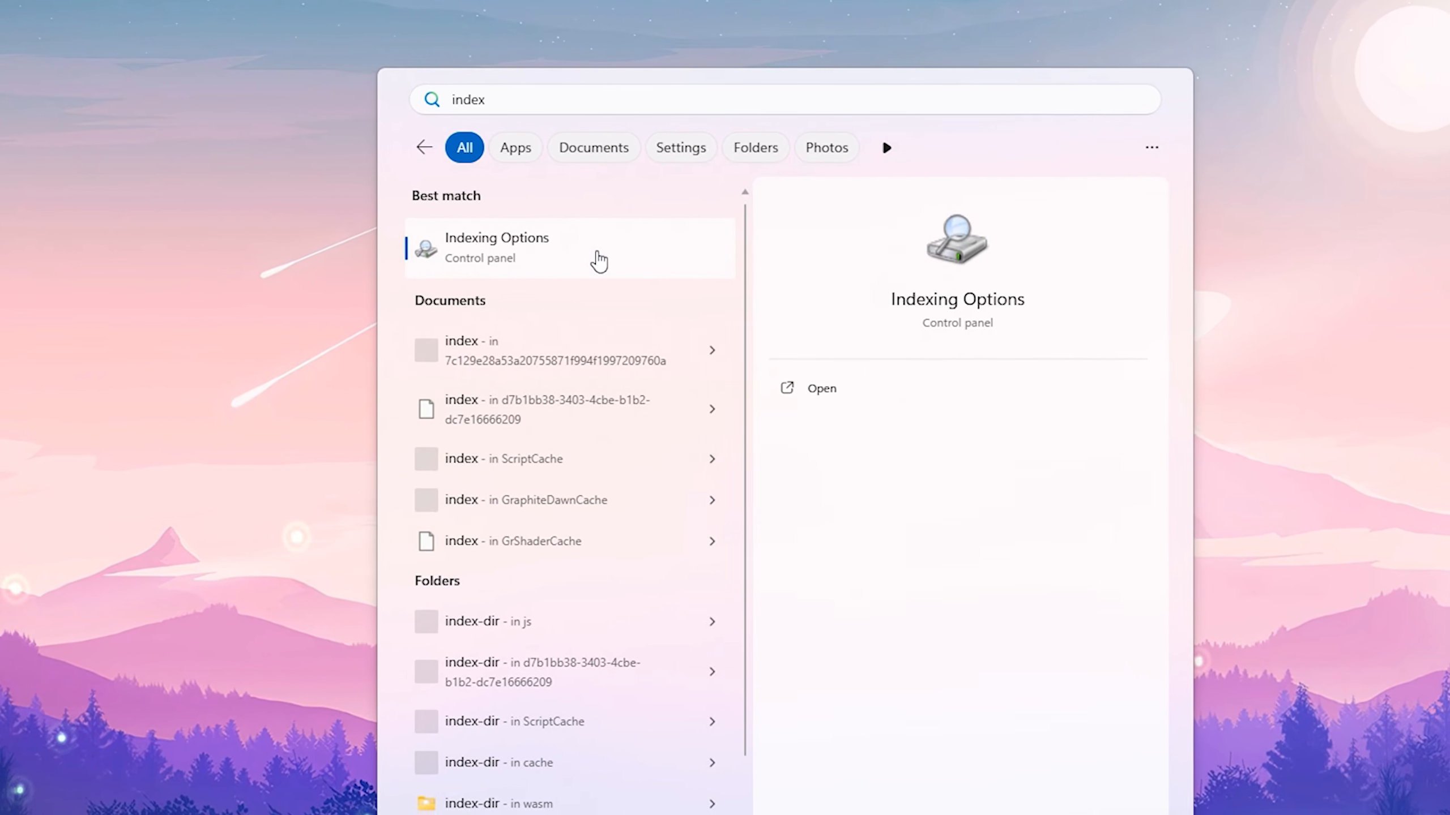
click(613, 261)
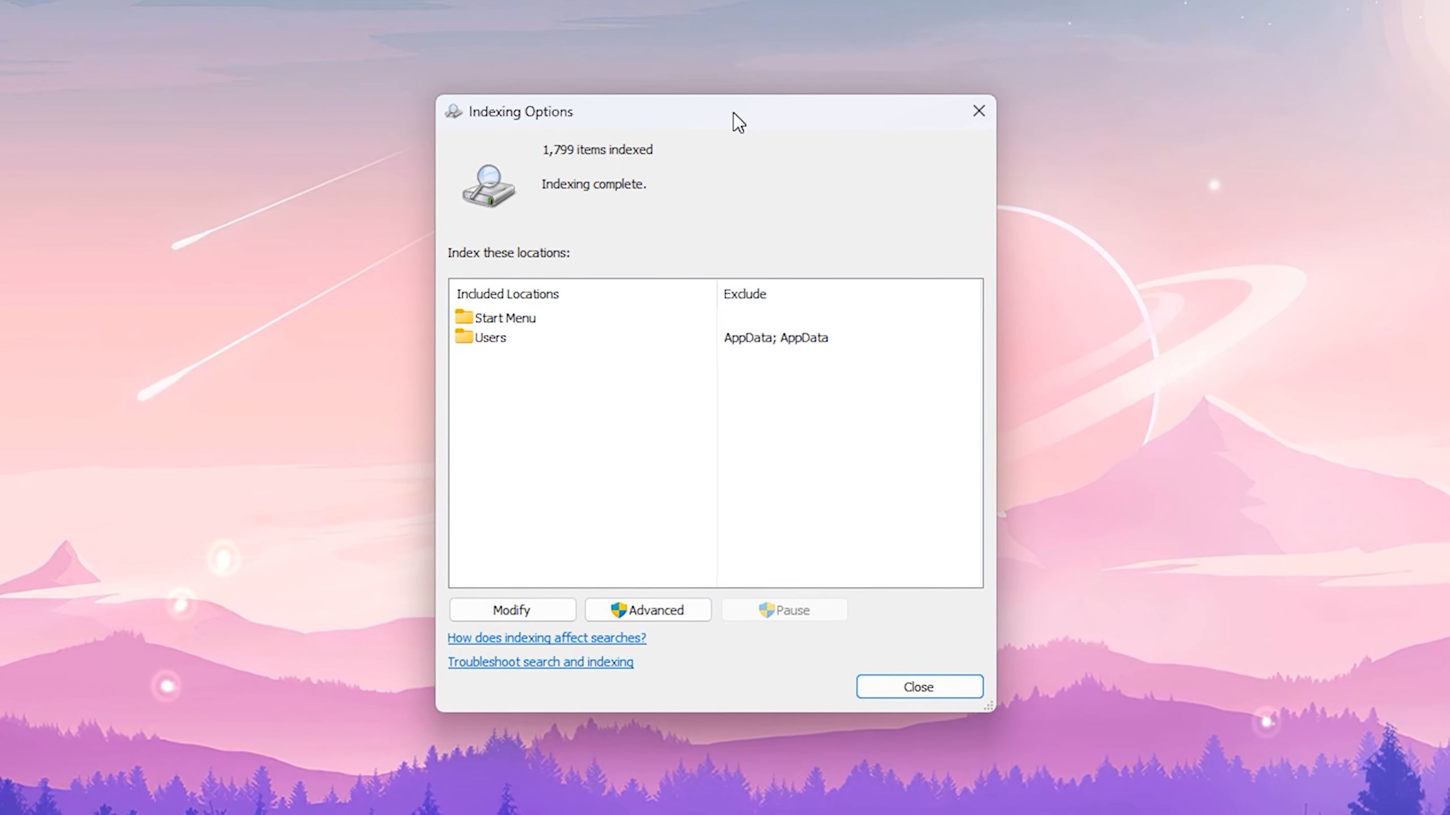
click(495, 616)
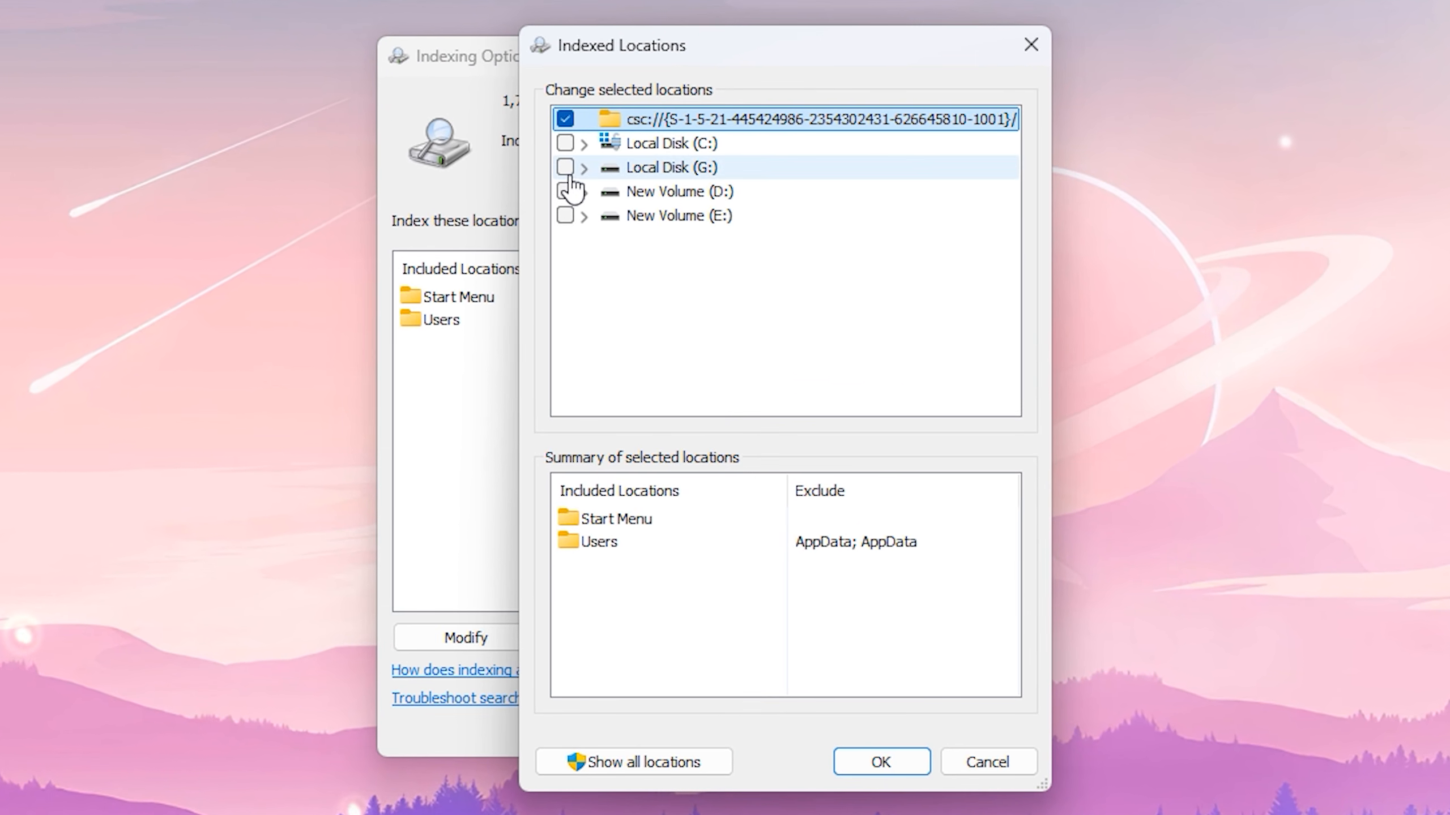
Step: Review the indexed folders on Local Disk (C:) and New Volume (D:), accept the locations, and view the advanced index settings
click(583, 143)
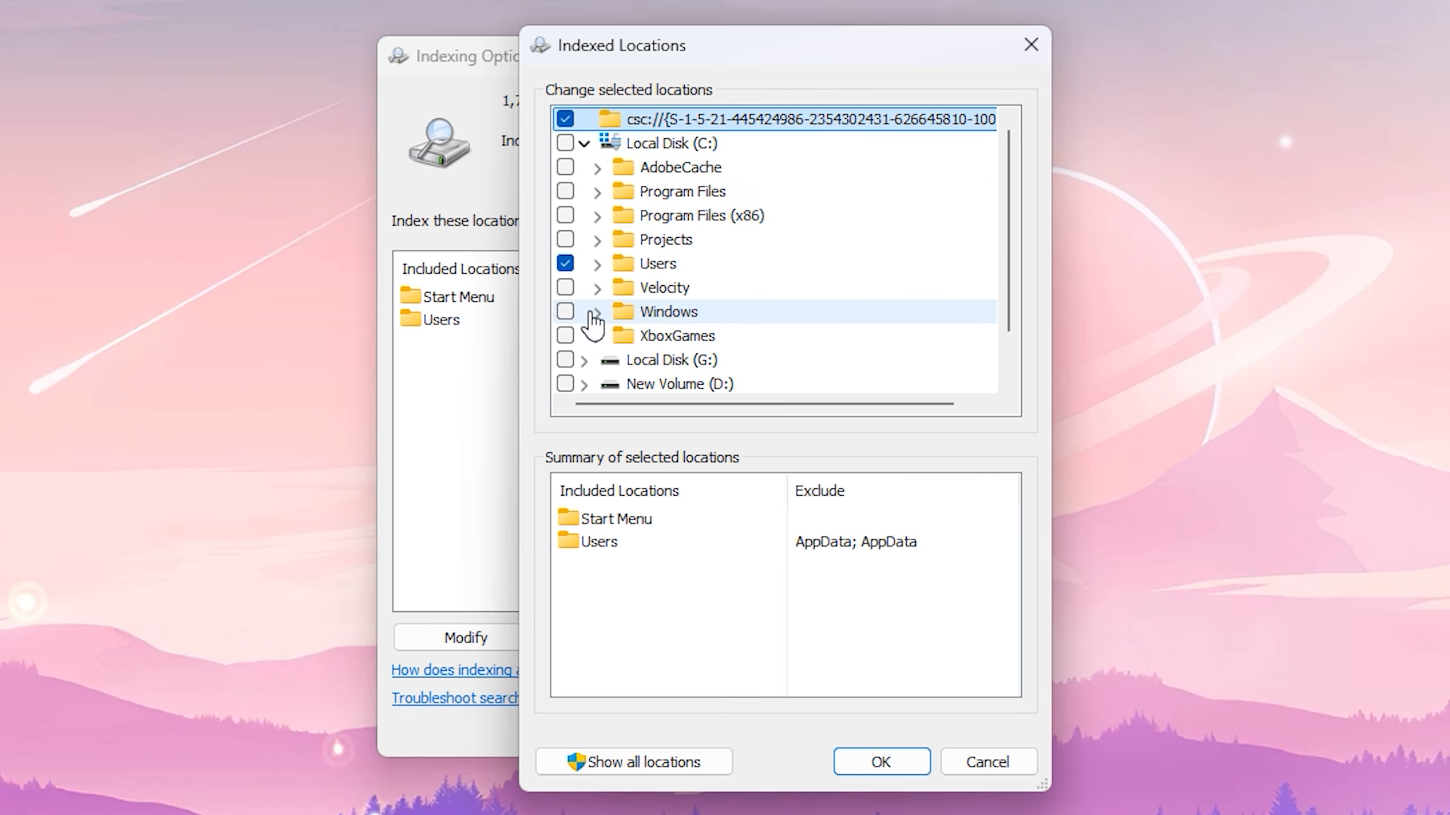
scroll(592, 324, down, 1)
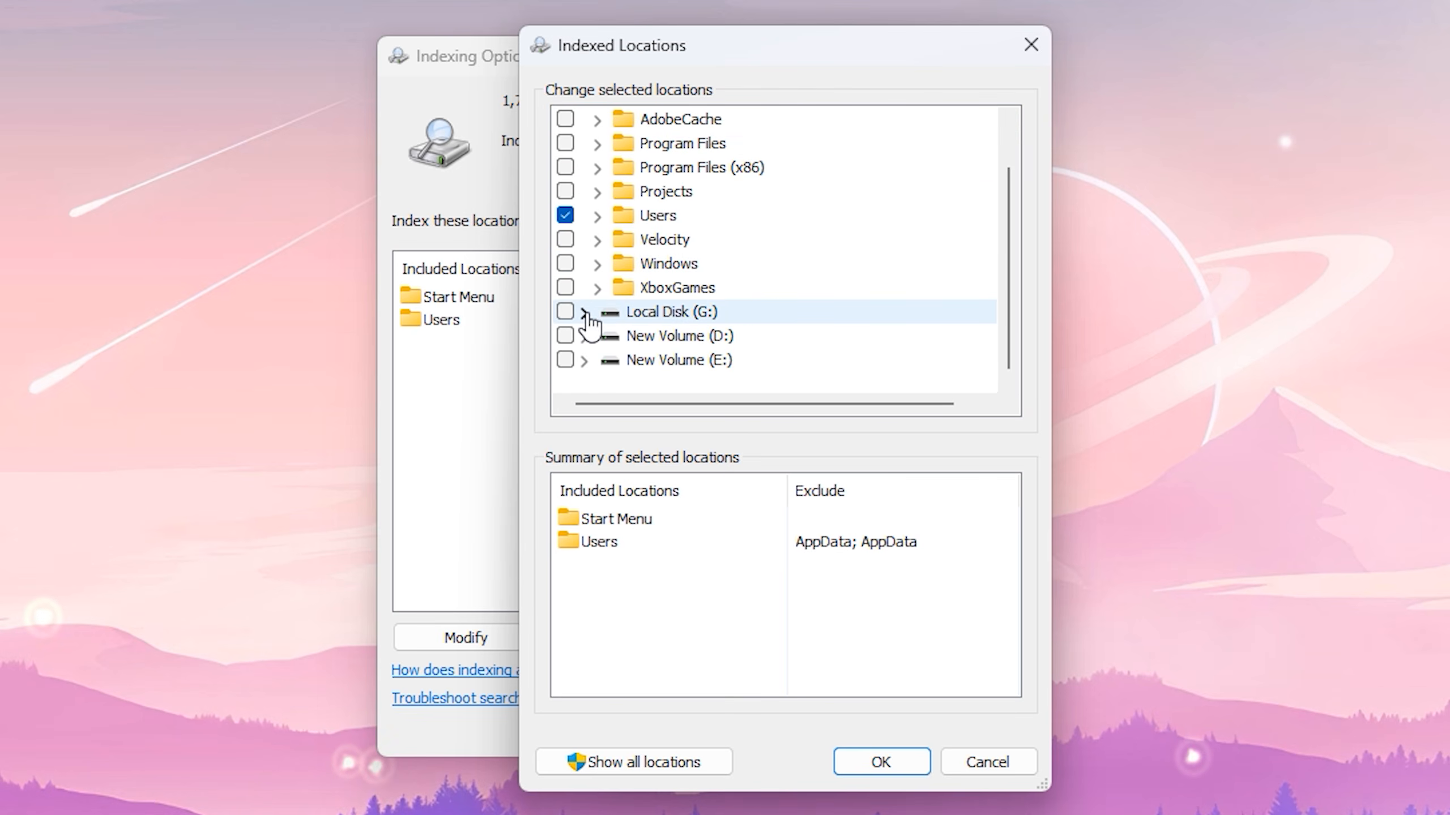
click(584, 340)
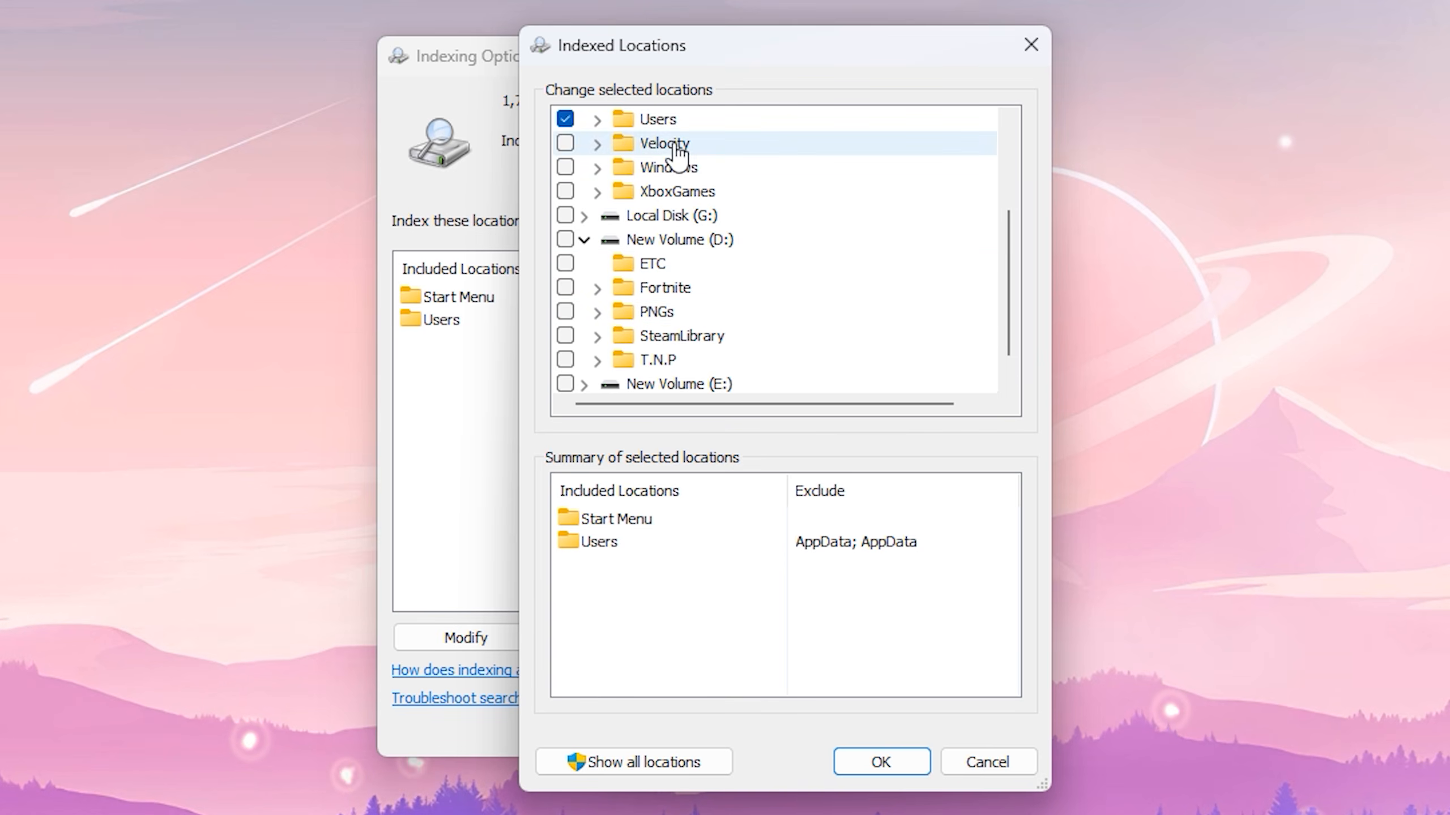
scroll(607, 342, up, 1)
scroll(608, 341, up, 1)
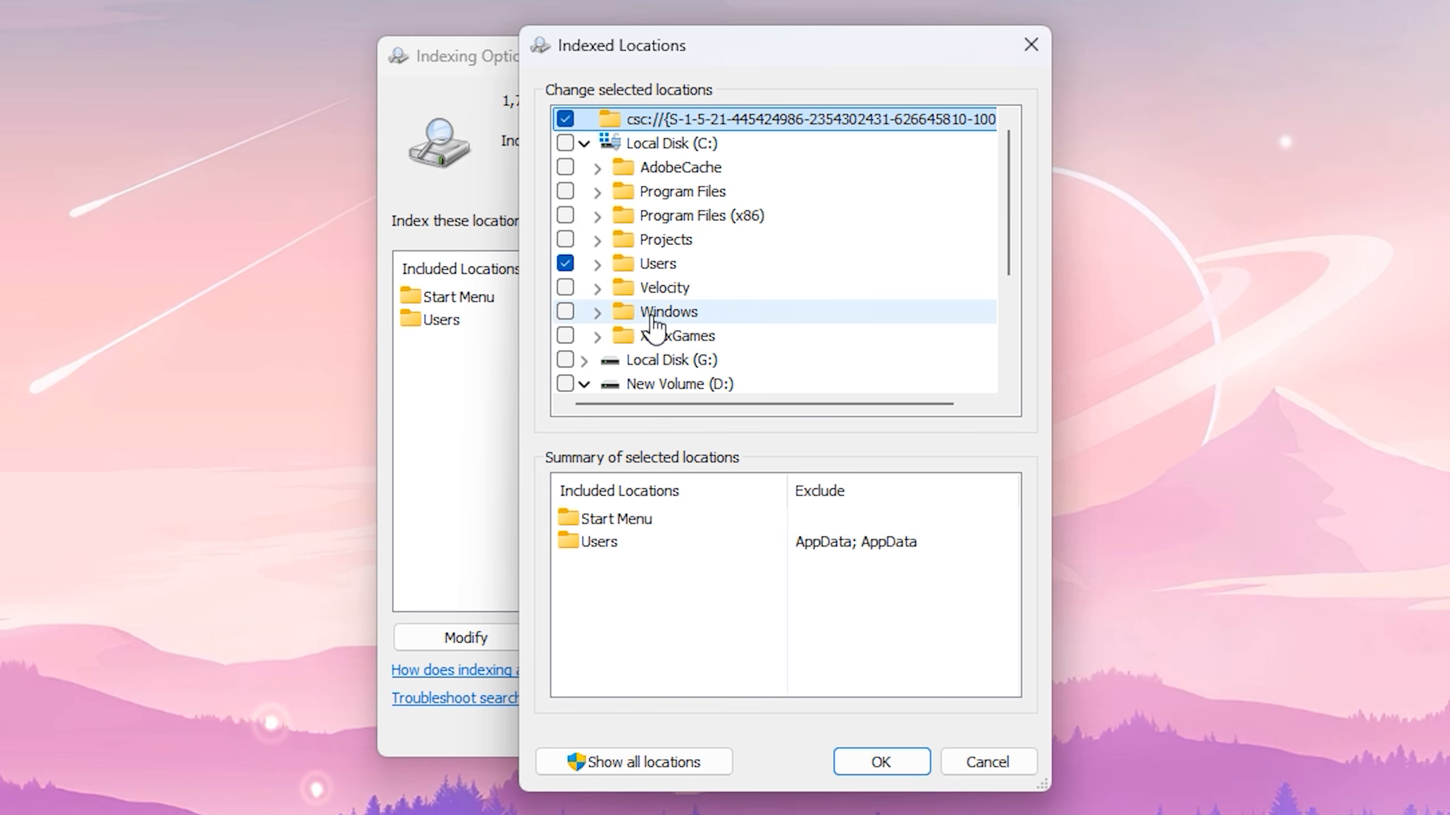
scroll(653, 327, down, 3)
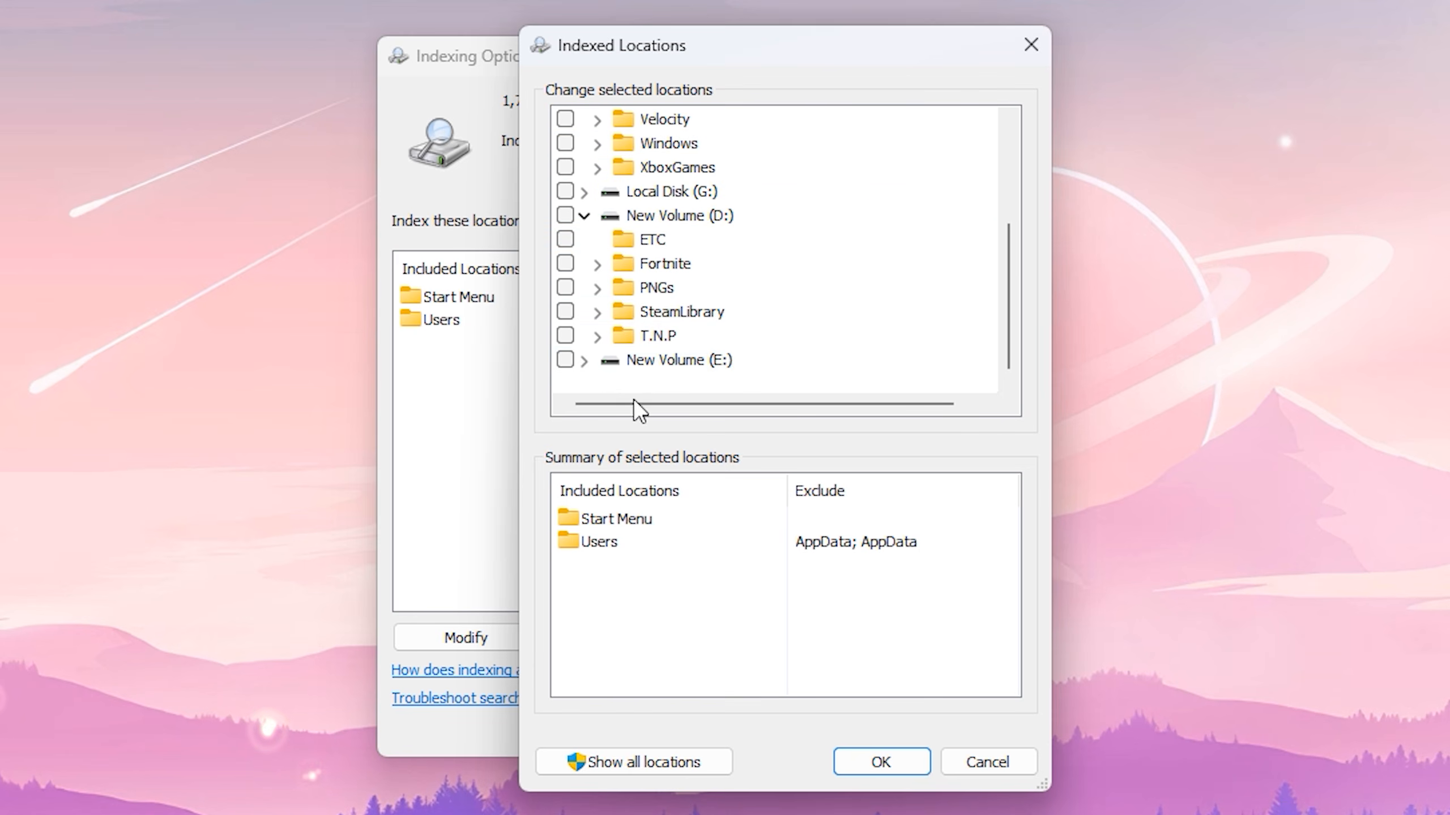
click(880, 763)
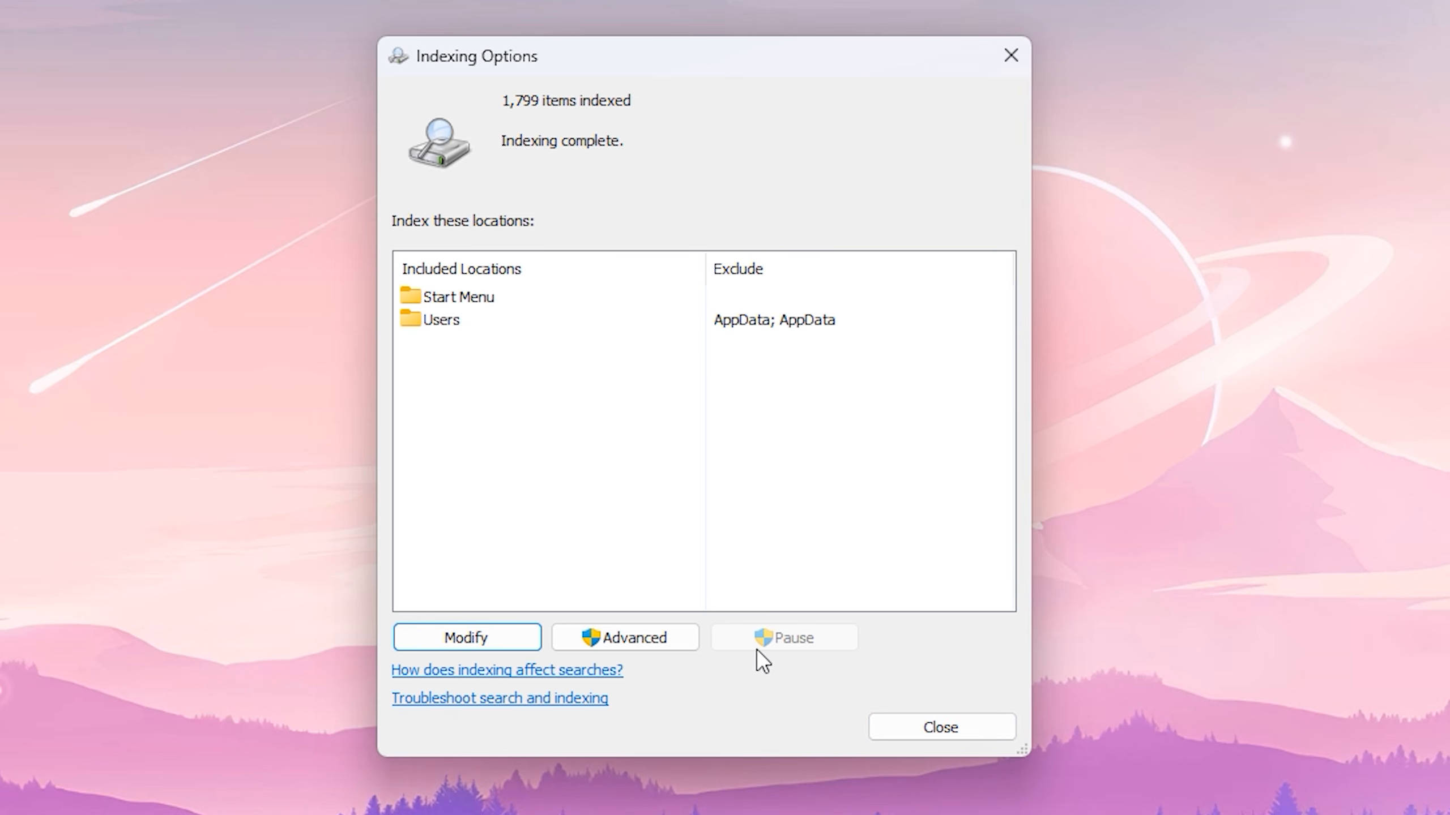
click(639, 637)
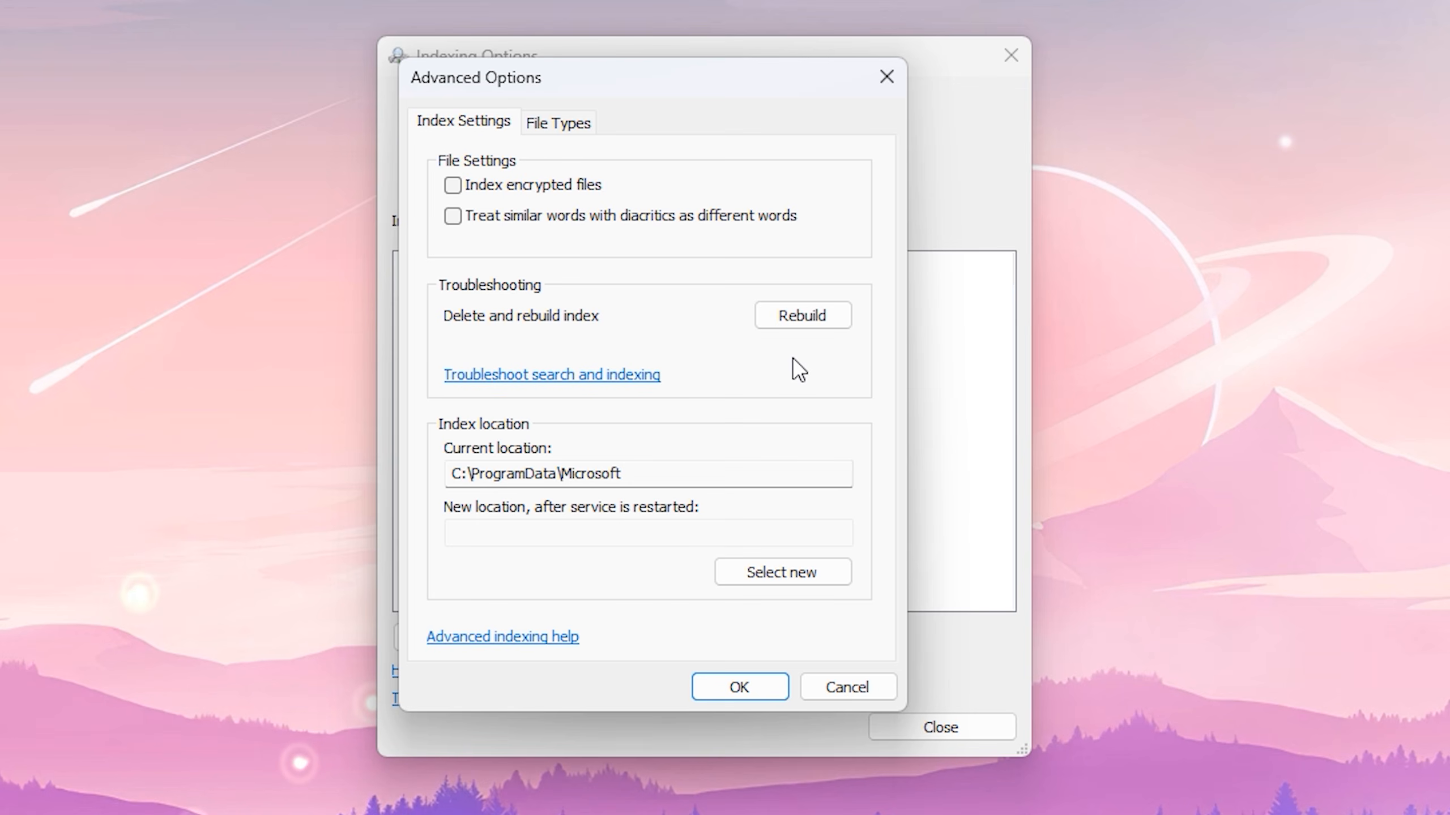
click(733, 690)
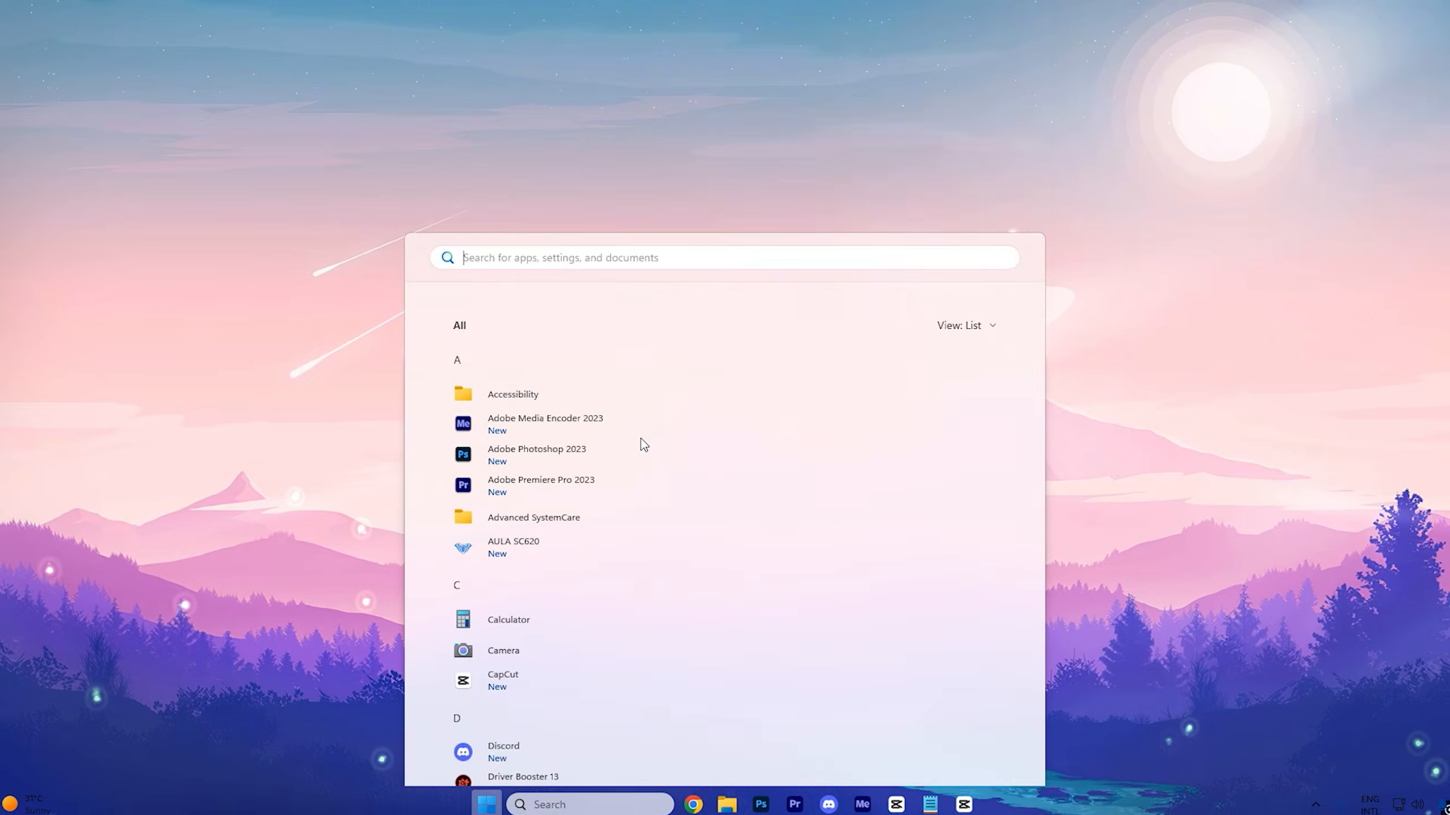
Step: Open Windows Services, find the Windows Search service and open its properties
text(ser)
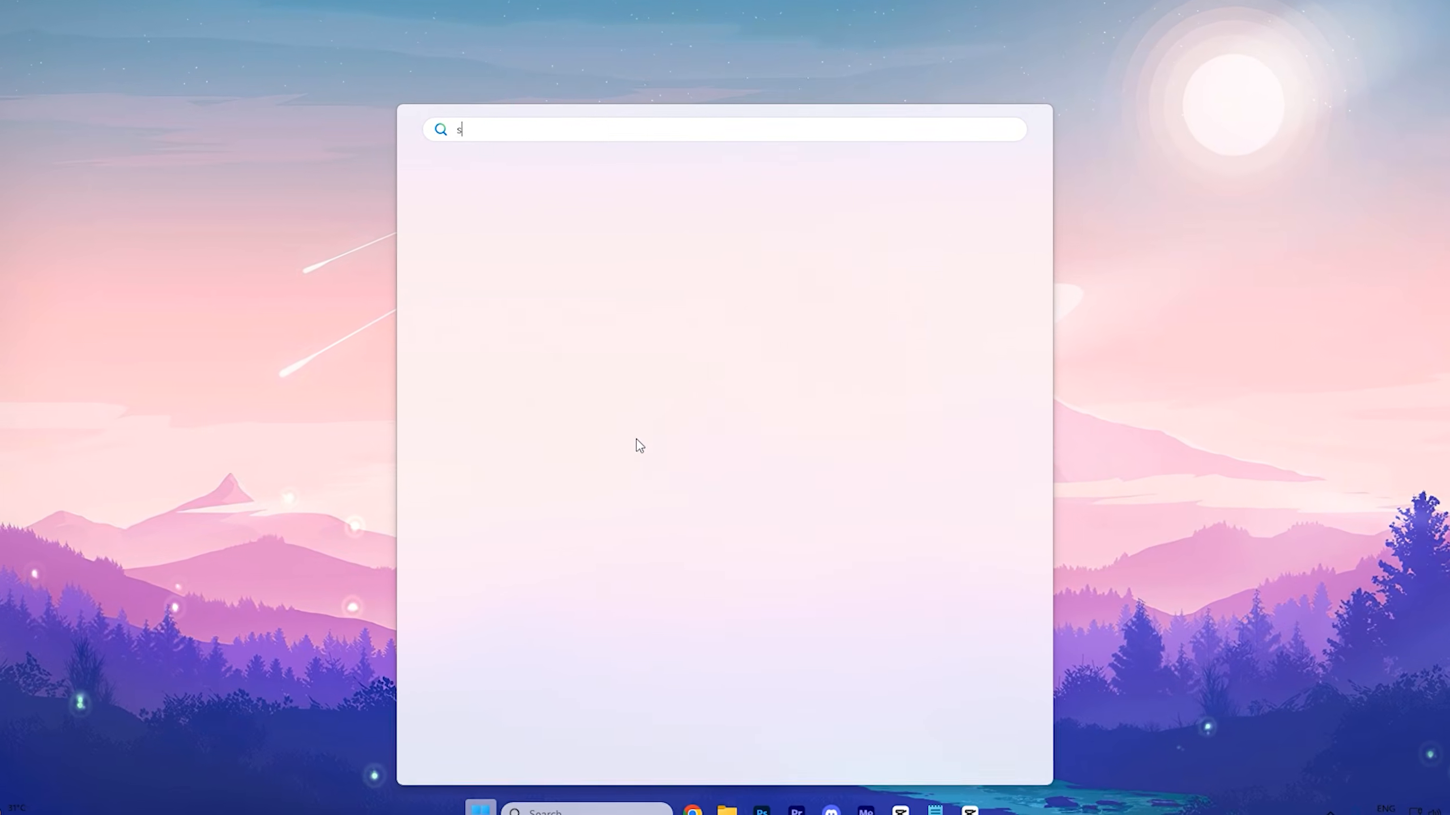
text(vices)
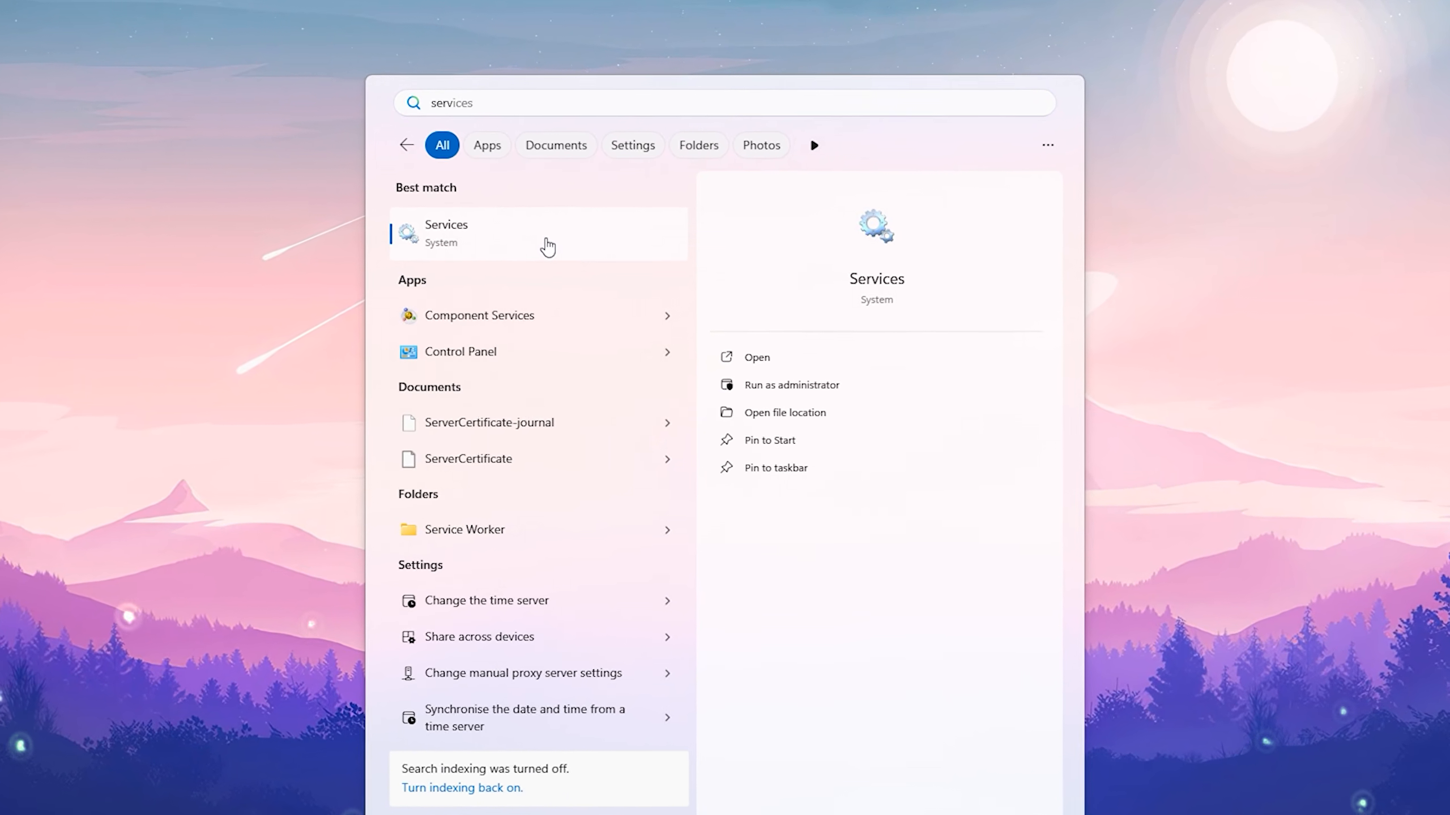
click(555, 247)
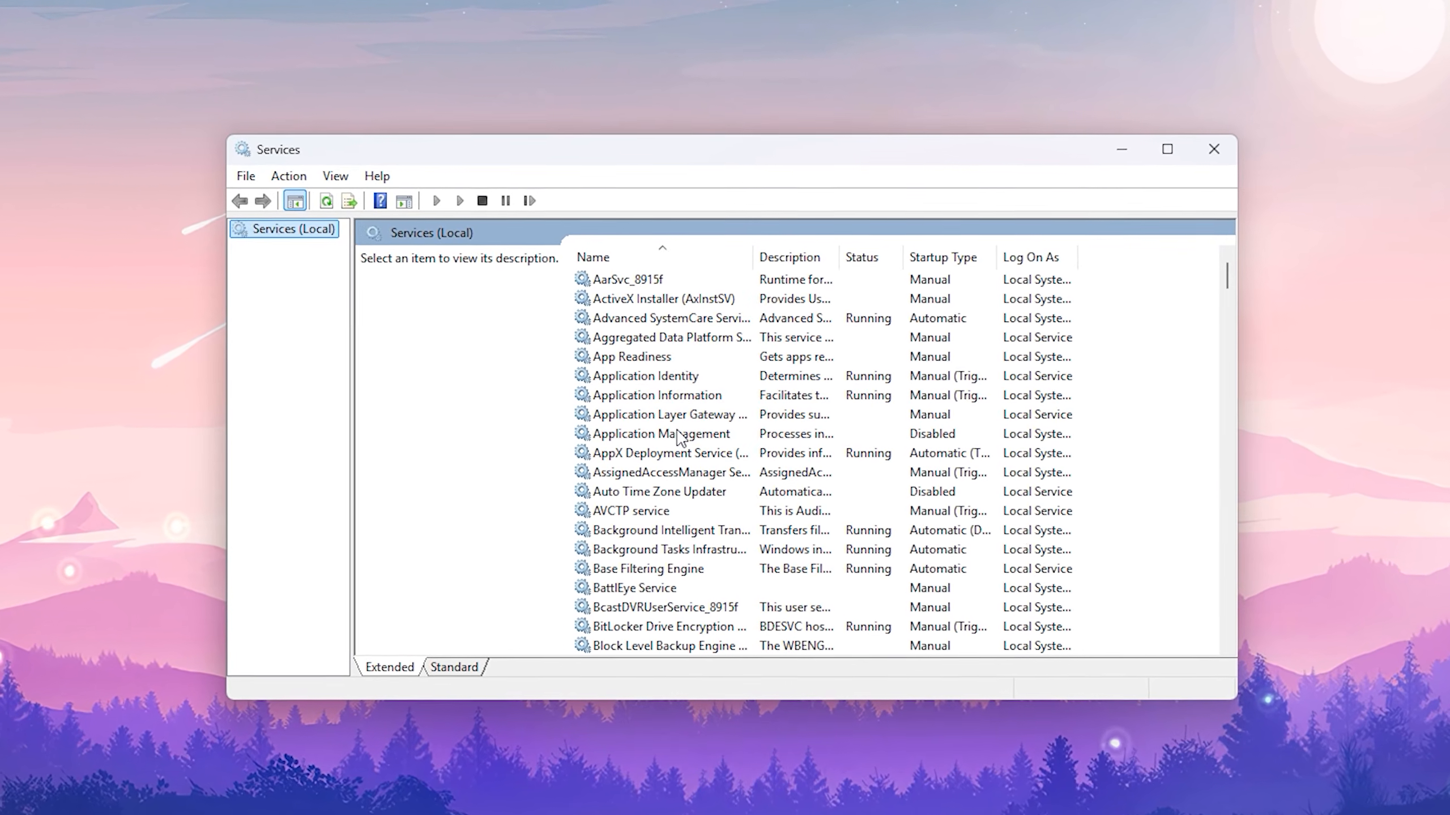
click(679, 438)
key(w)
click(672, 429)
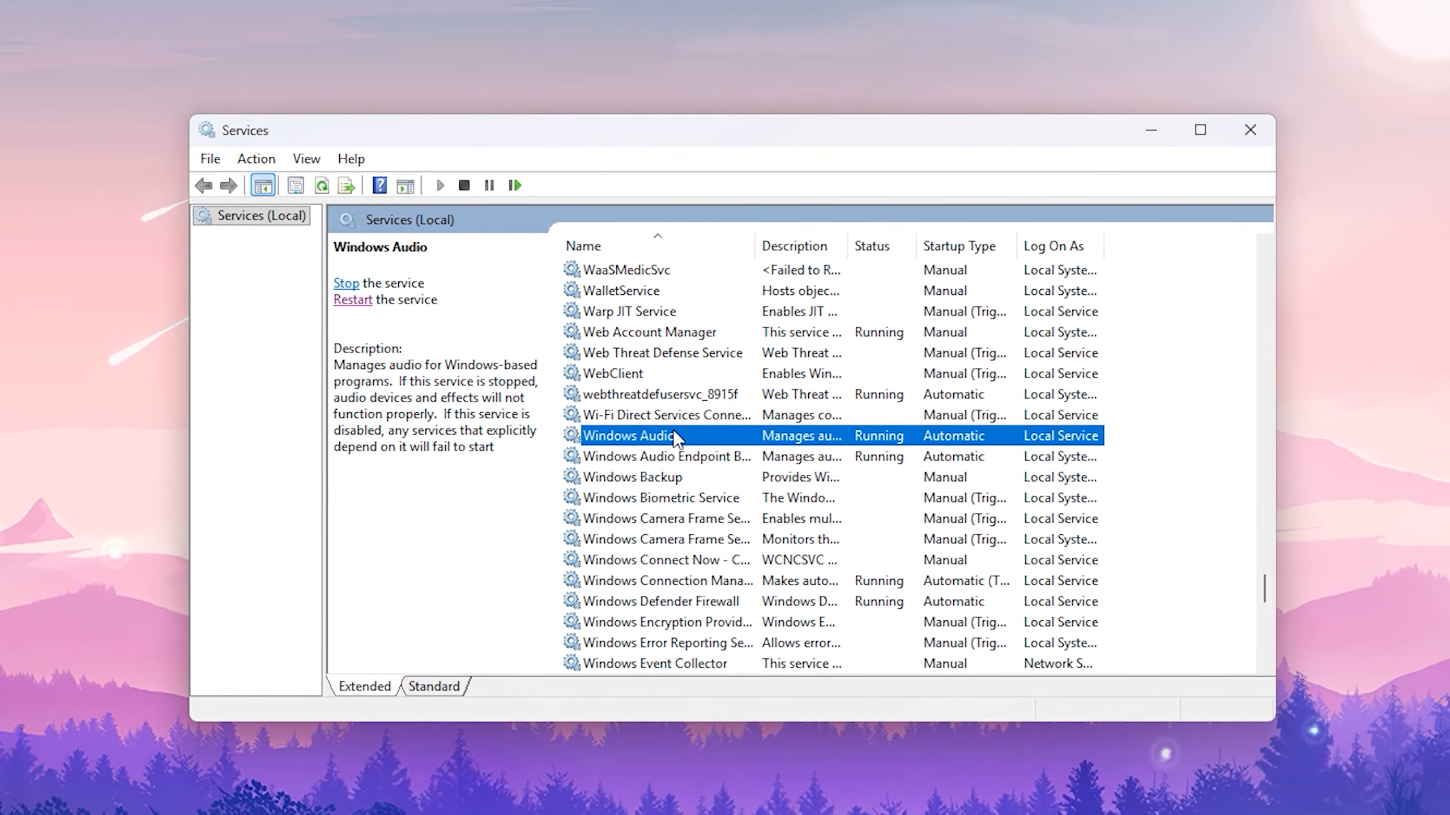
scroll(673, 429, down, 10)
click(698, 441)
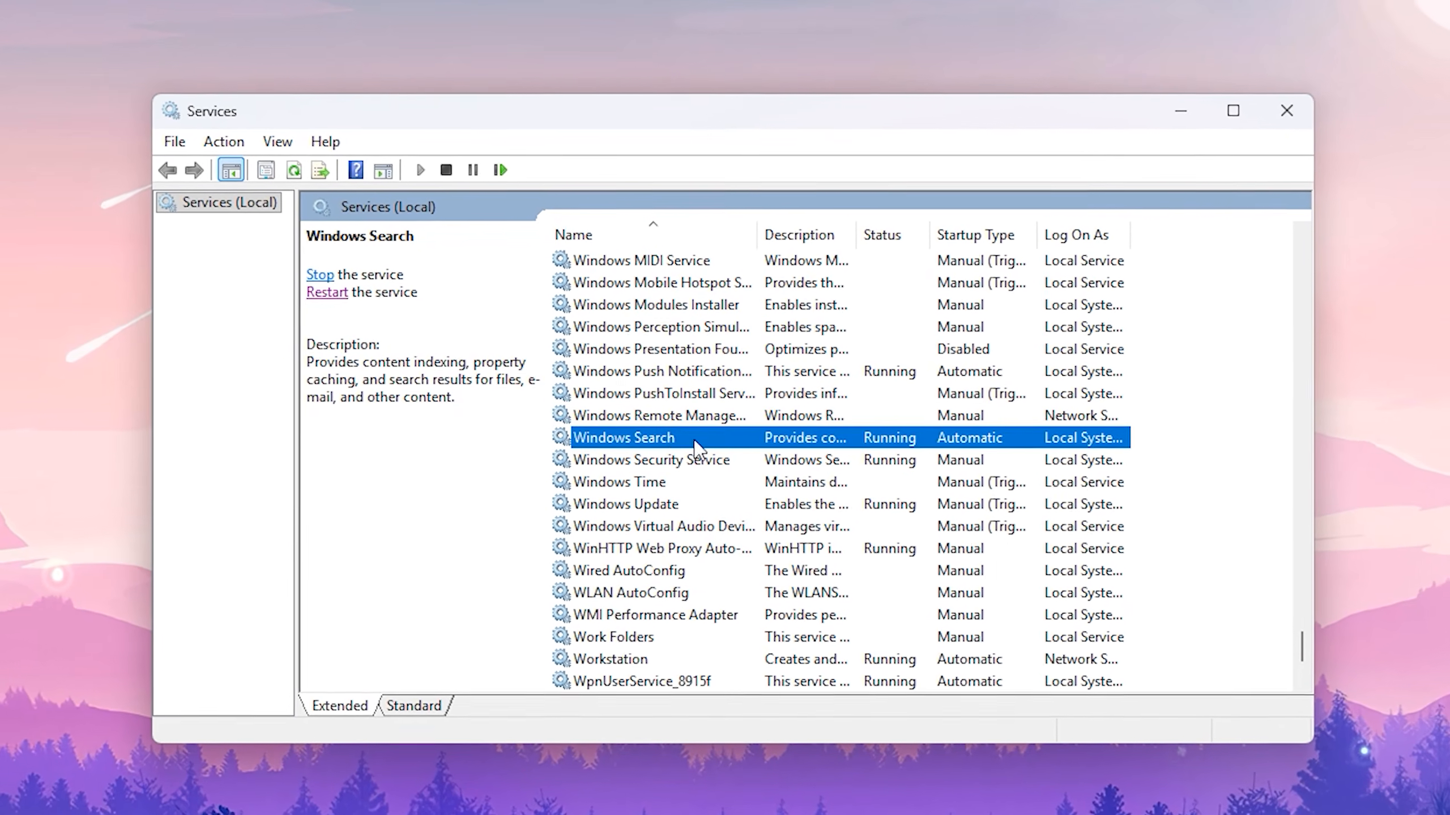
double_click(695, 439)
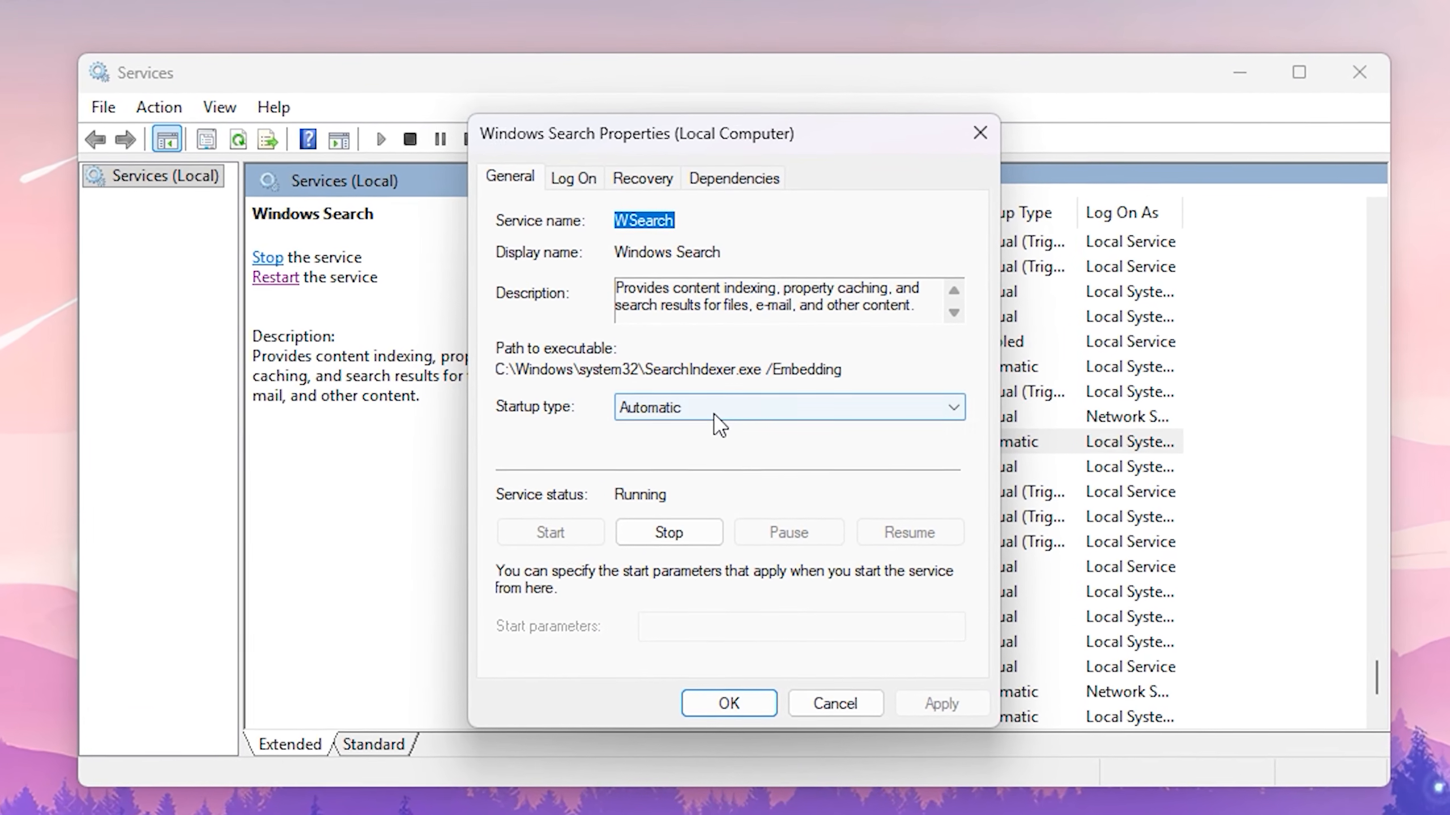
Step: Set the Windows Search startup type to Disabled, stop the service and apply the changes
click(714, 415)
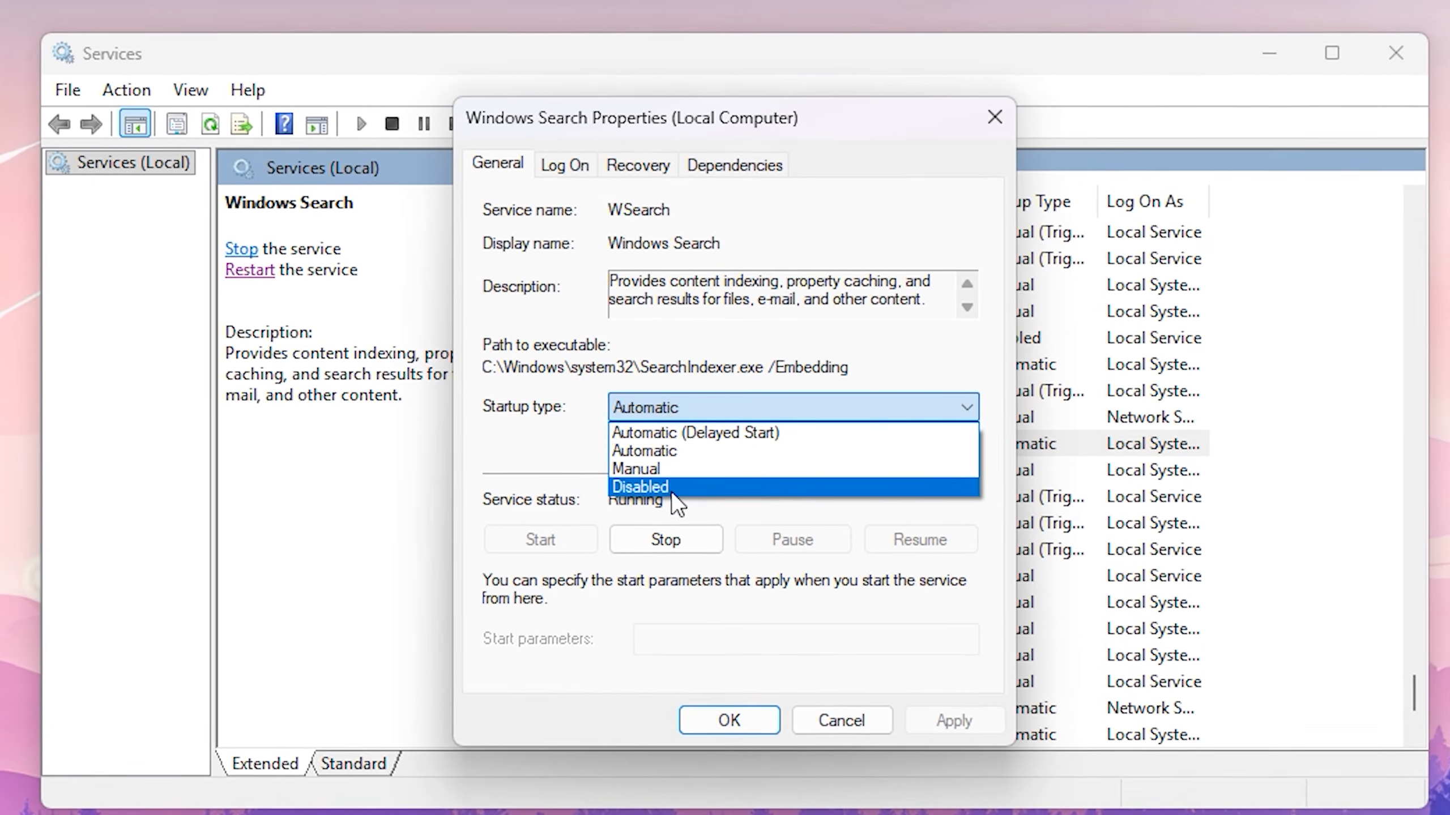
click(672, 491)
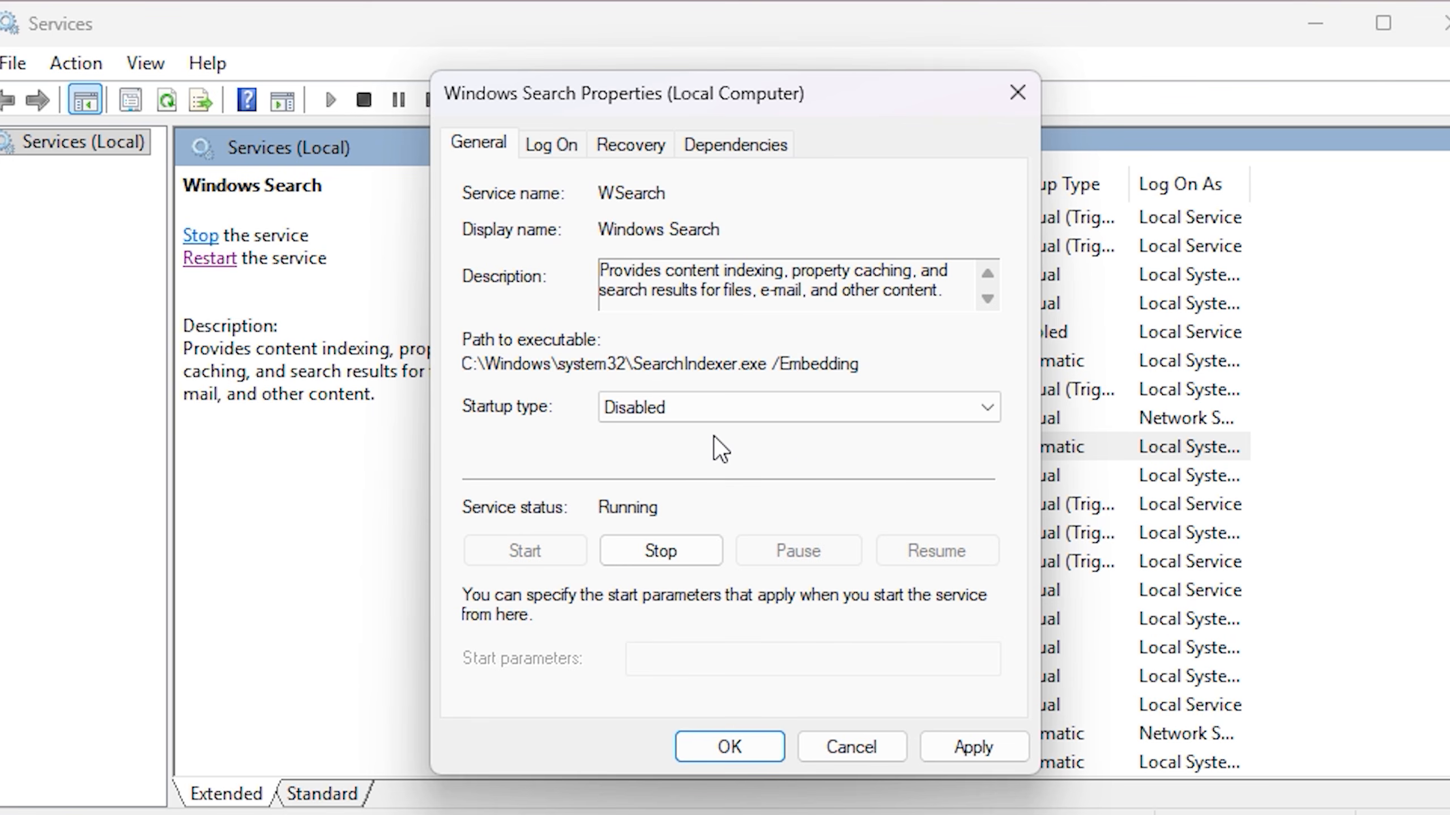
click(652, 561)
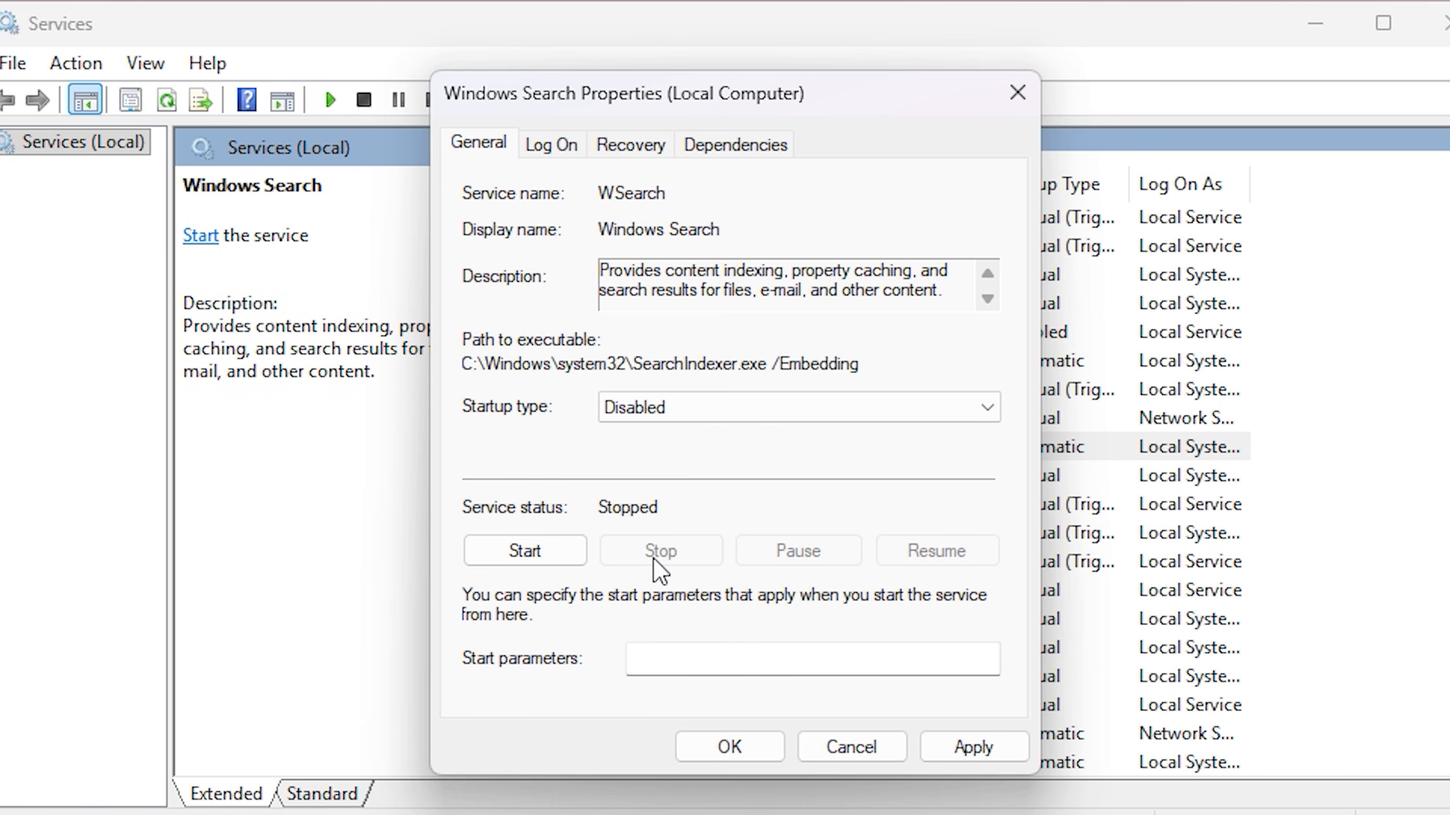
click(972, 749)
click(736, 746)
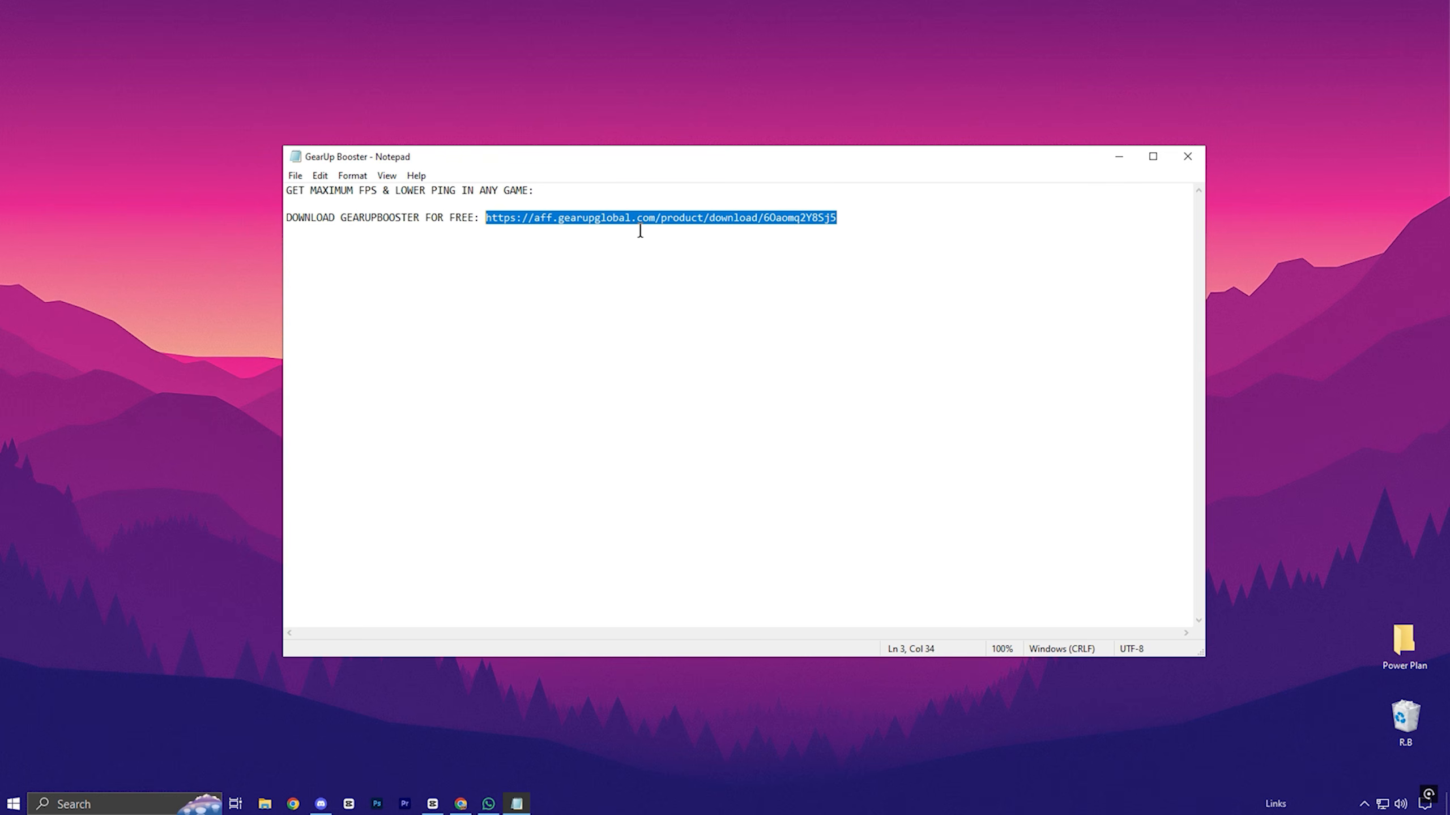
Step: Close the GearUp Booster note, launch GearUP Booster, and view its games library before returning to the home page
click(1202, 156)
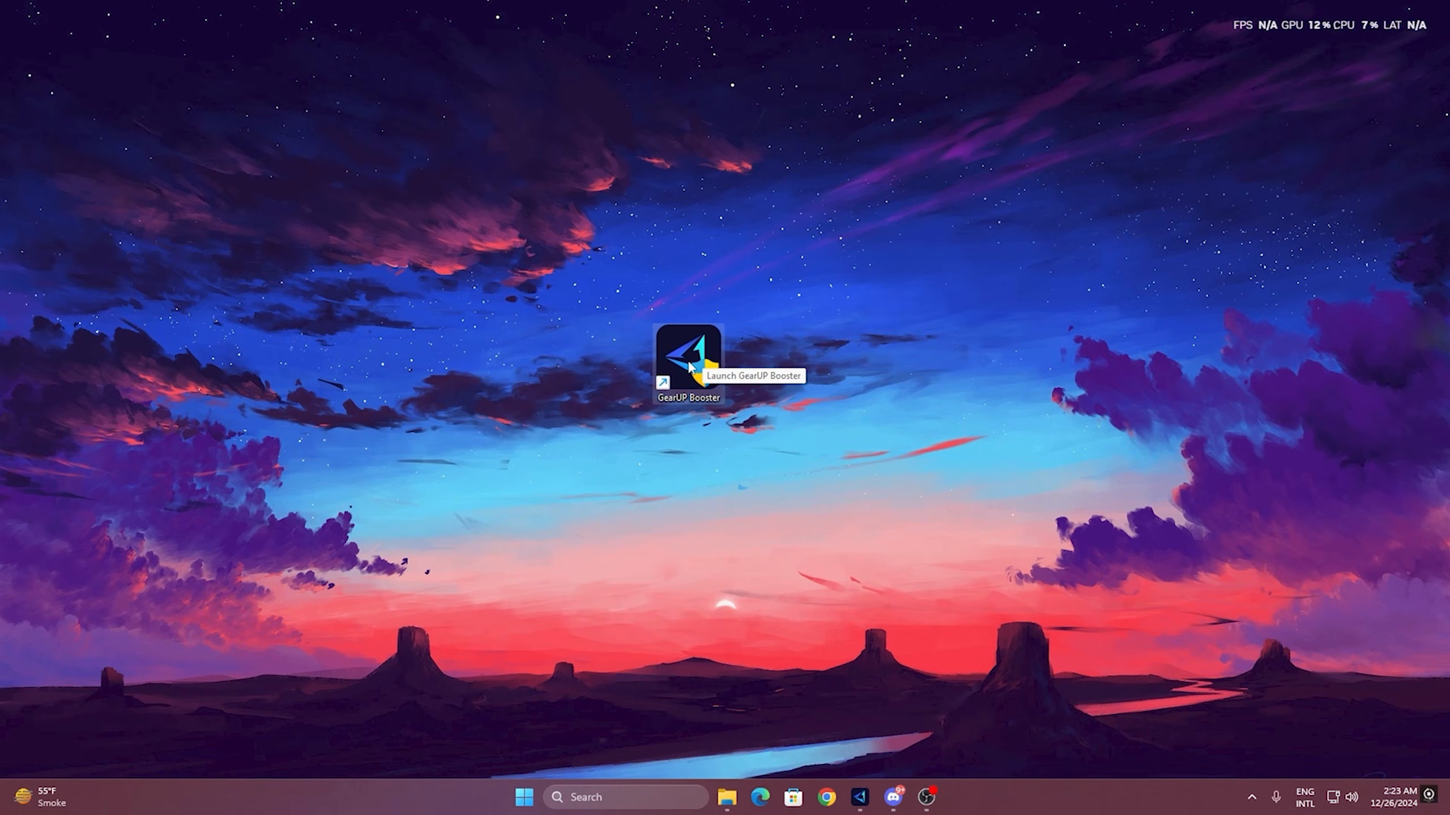
double_click(664, 348)
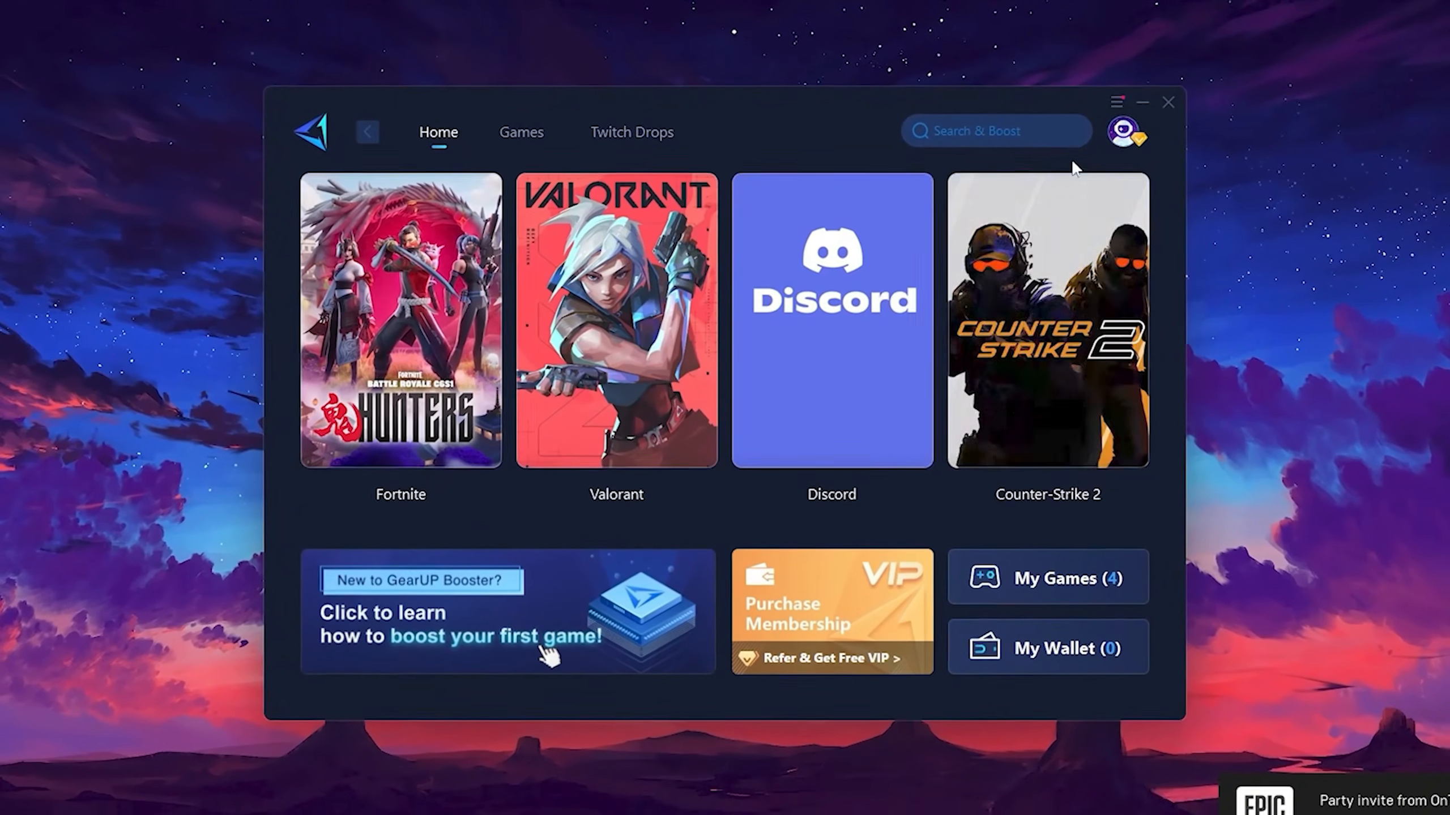
mouse_move(1125, 132)
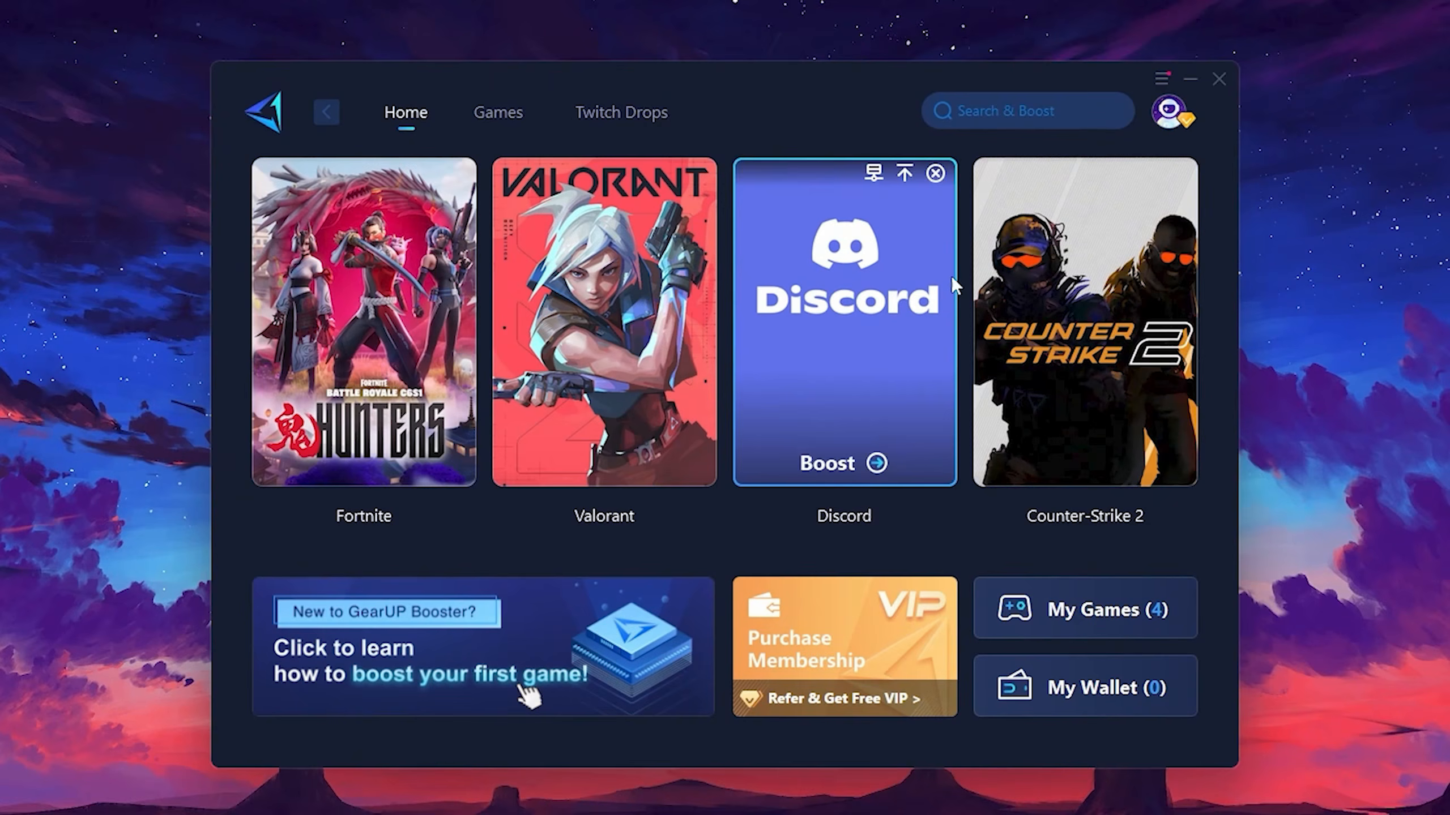
click(485, 114)
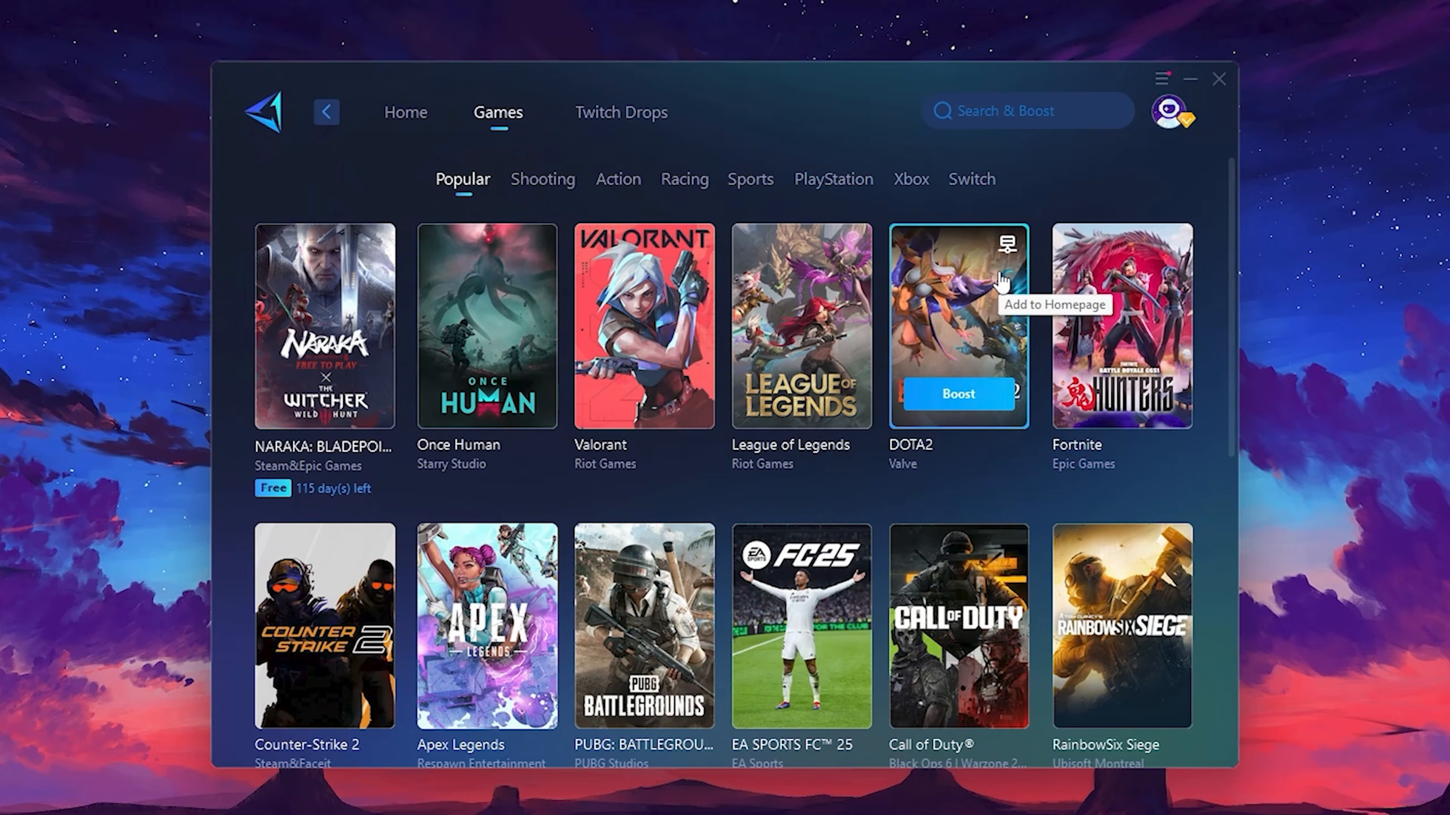
click(407, 126)
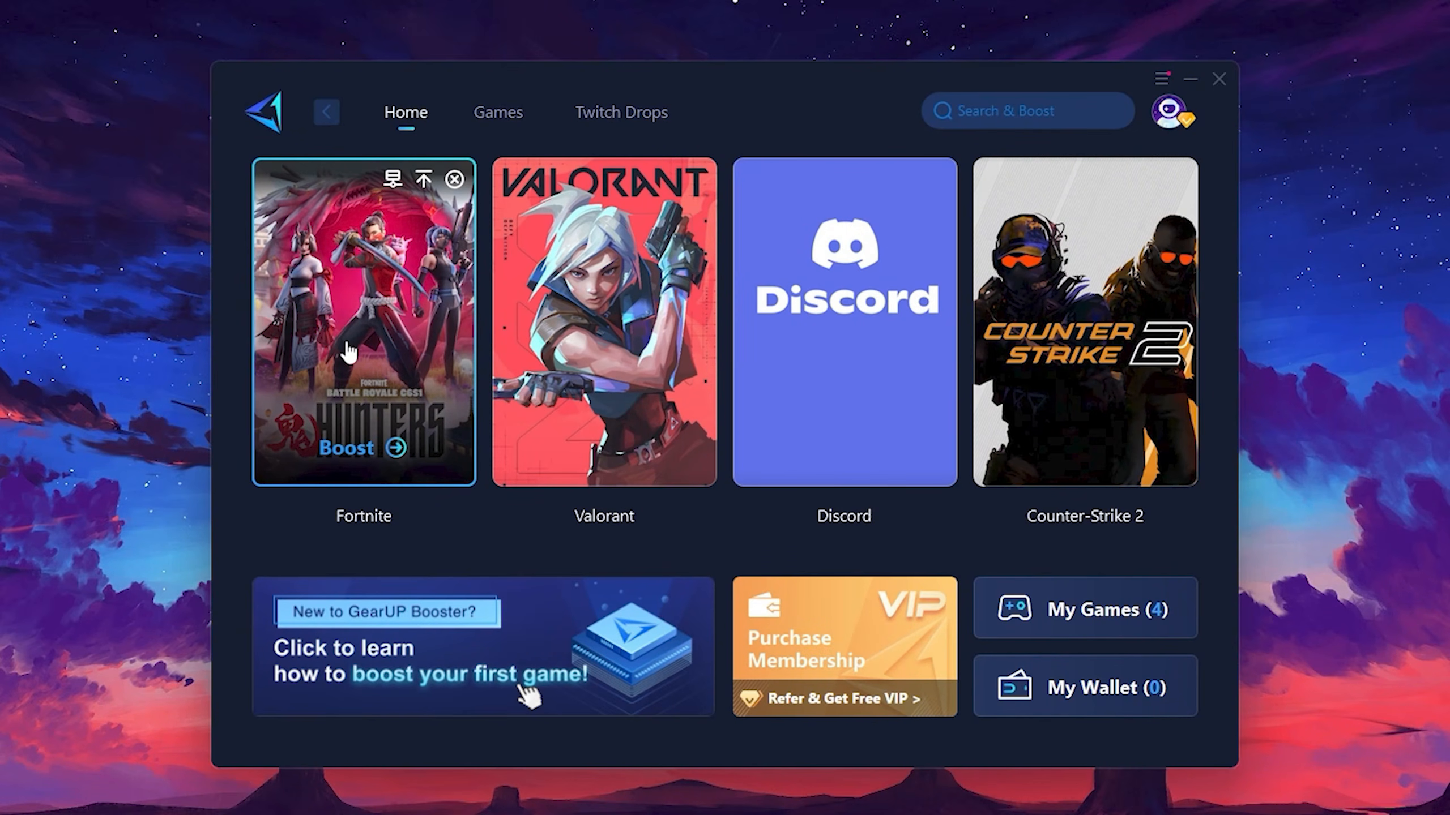
Step: Start the Fortnite boost, then view the available game server regions without choosing another one
click(350, 452)
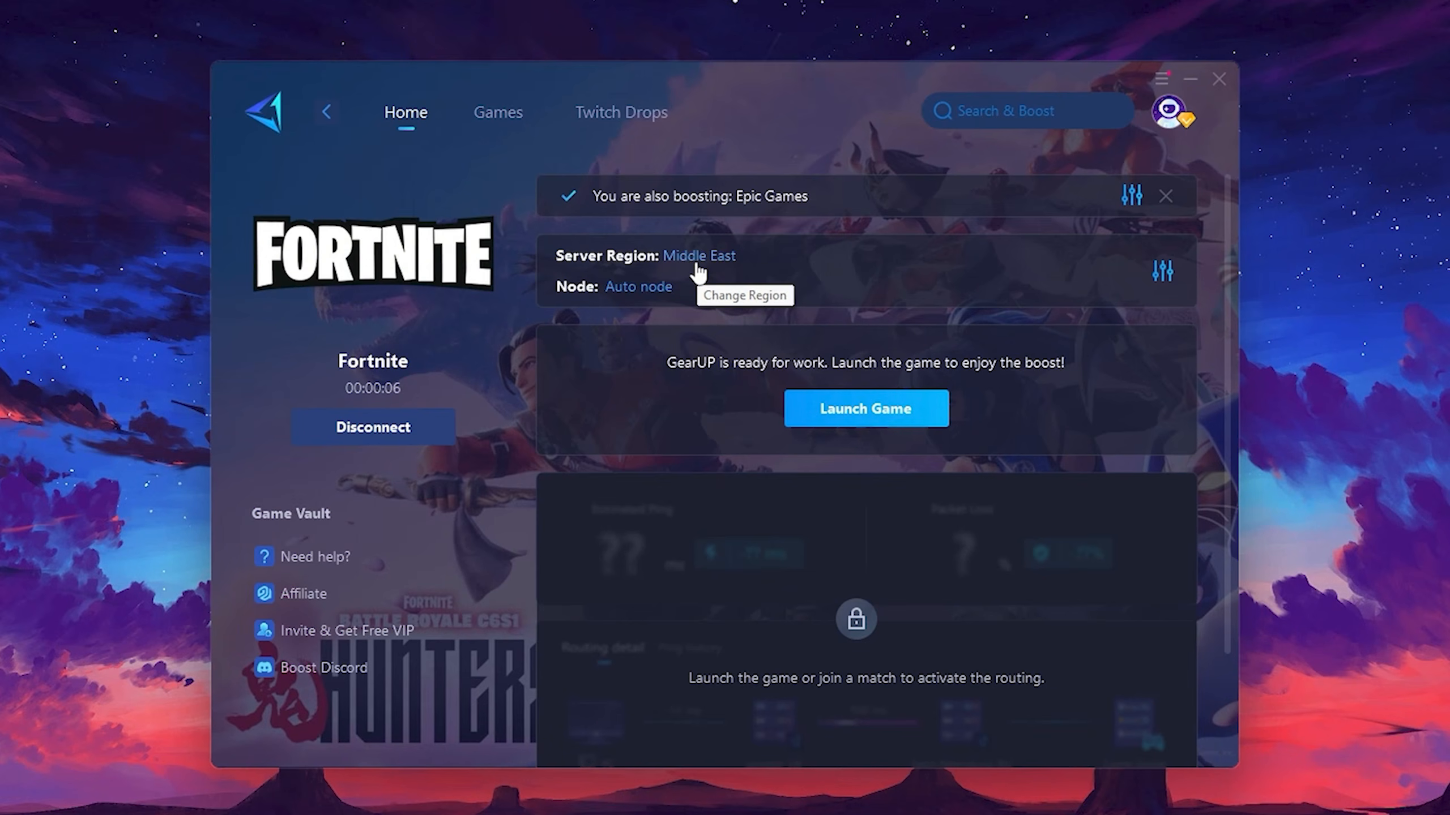
click(720, 260)
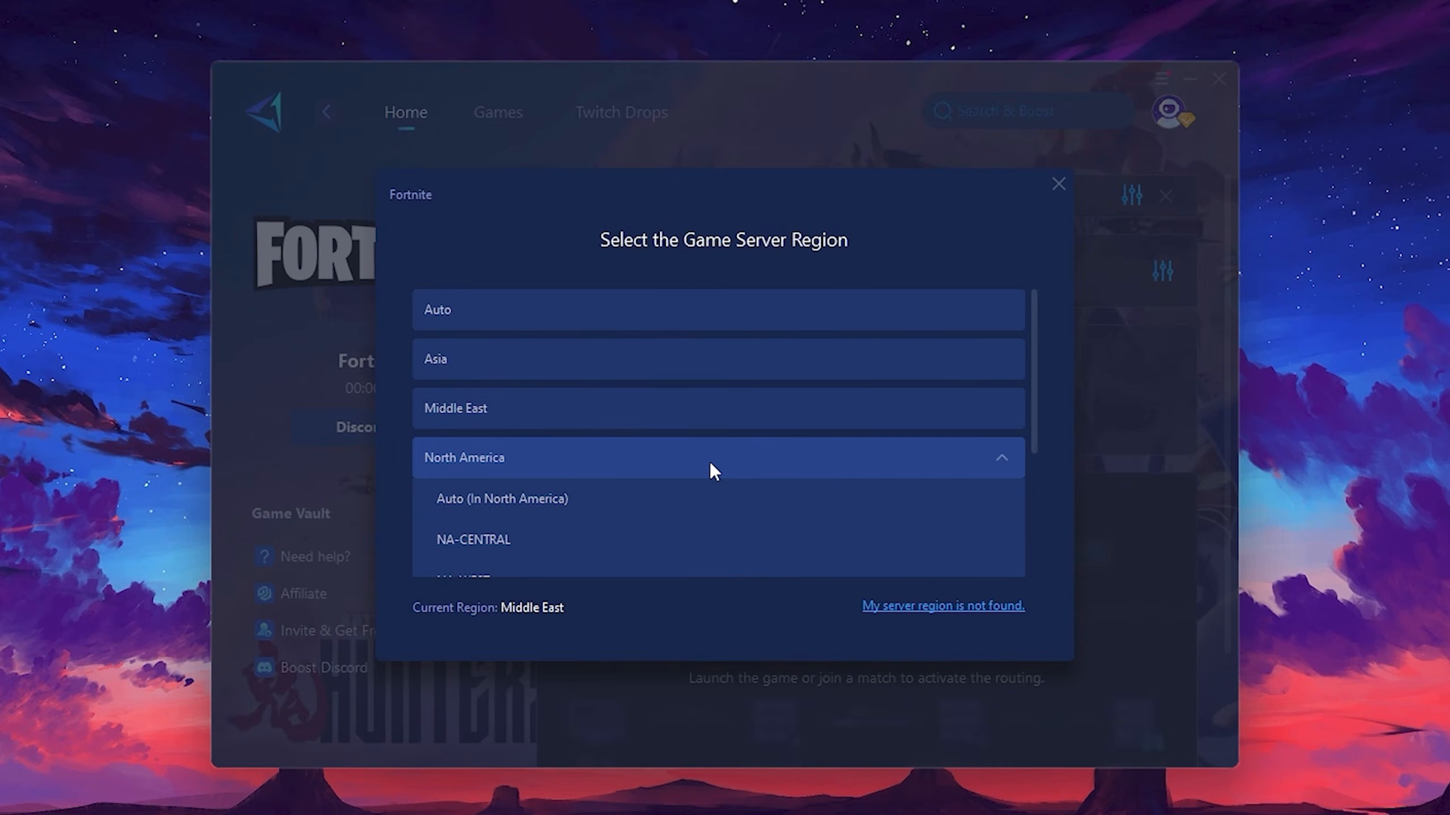
scroll(668, 451, down, 2)
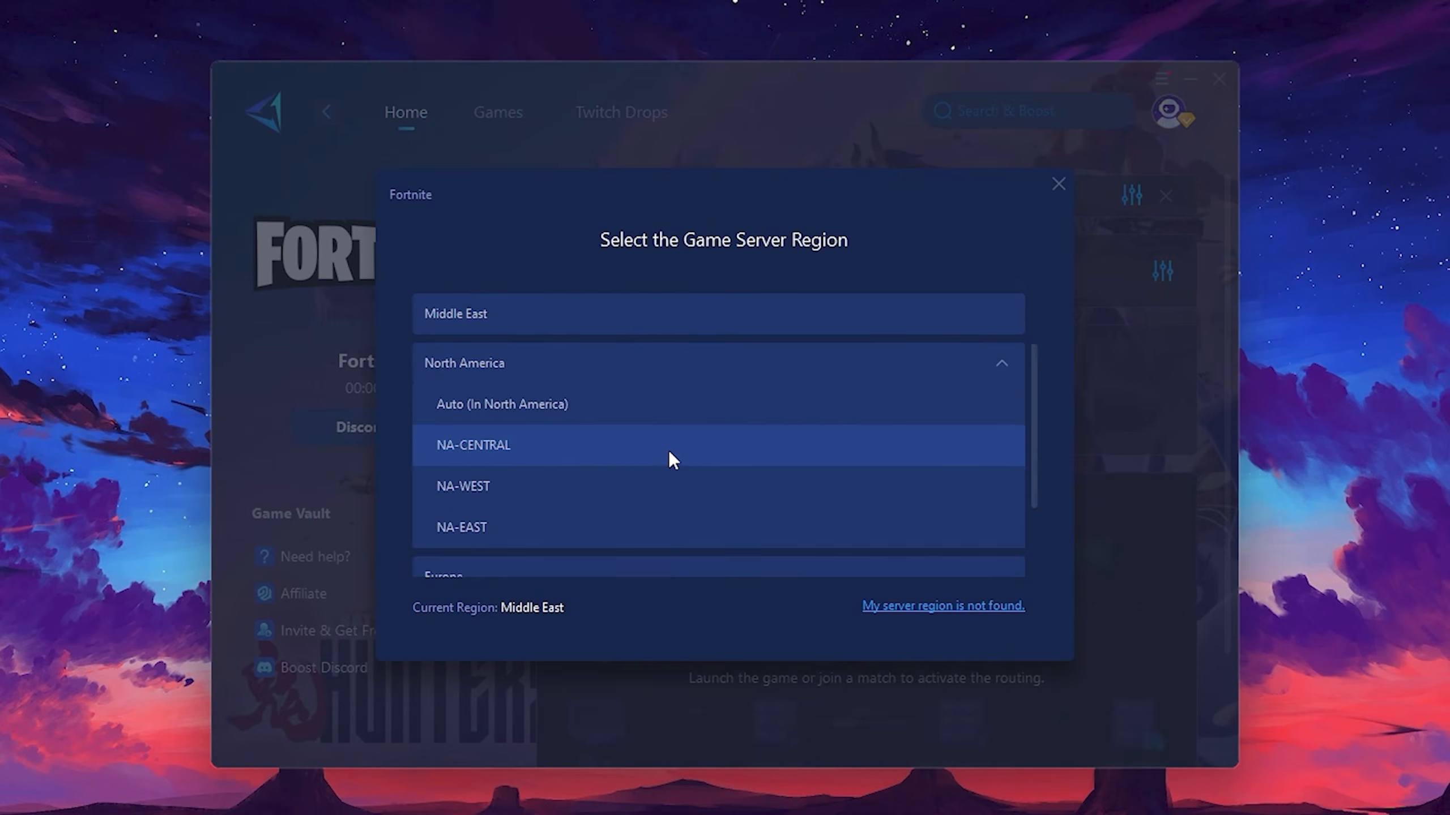
scroll(669, 451, up, 2)
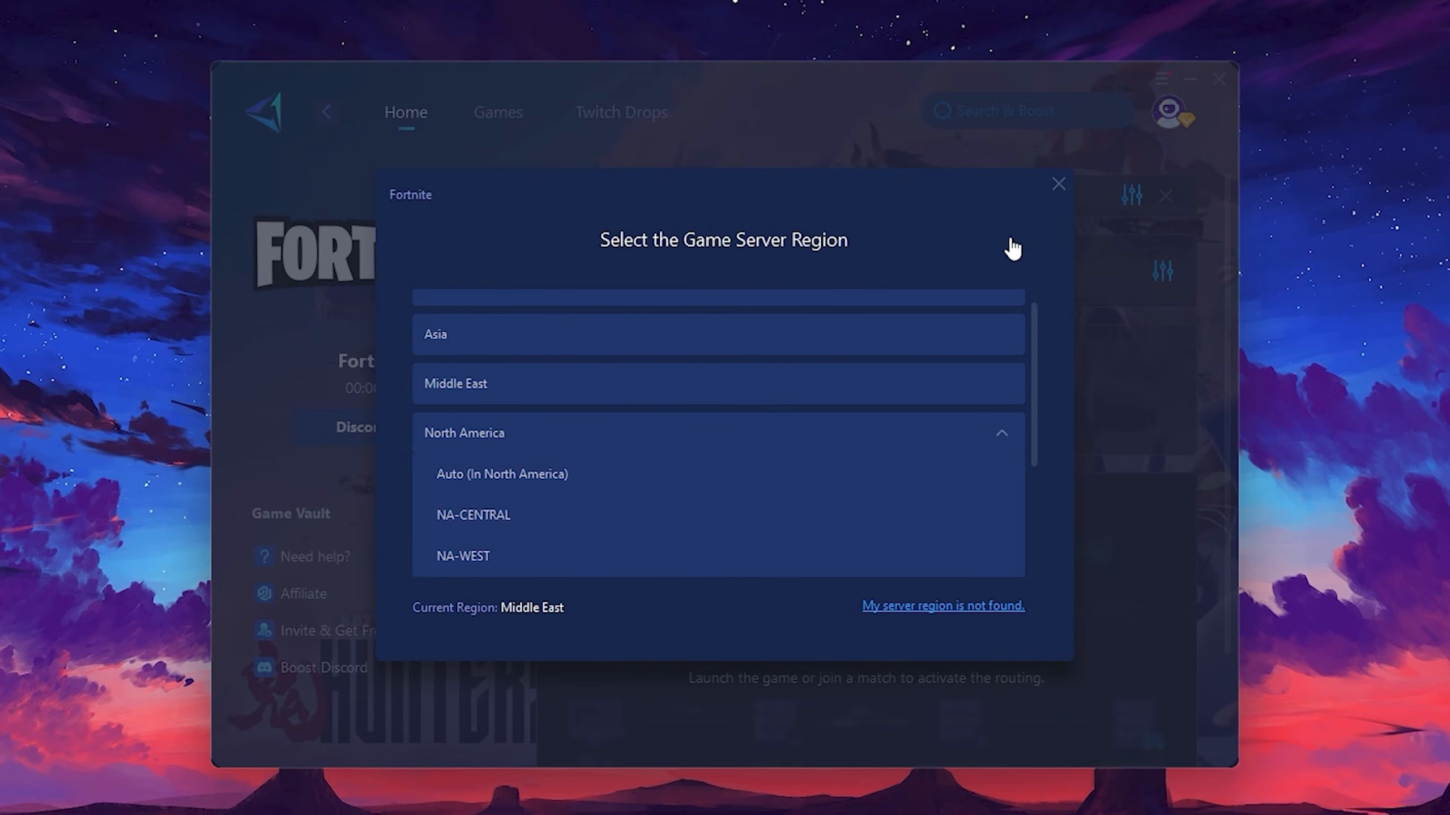
click(1059, 184)
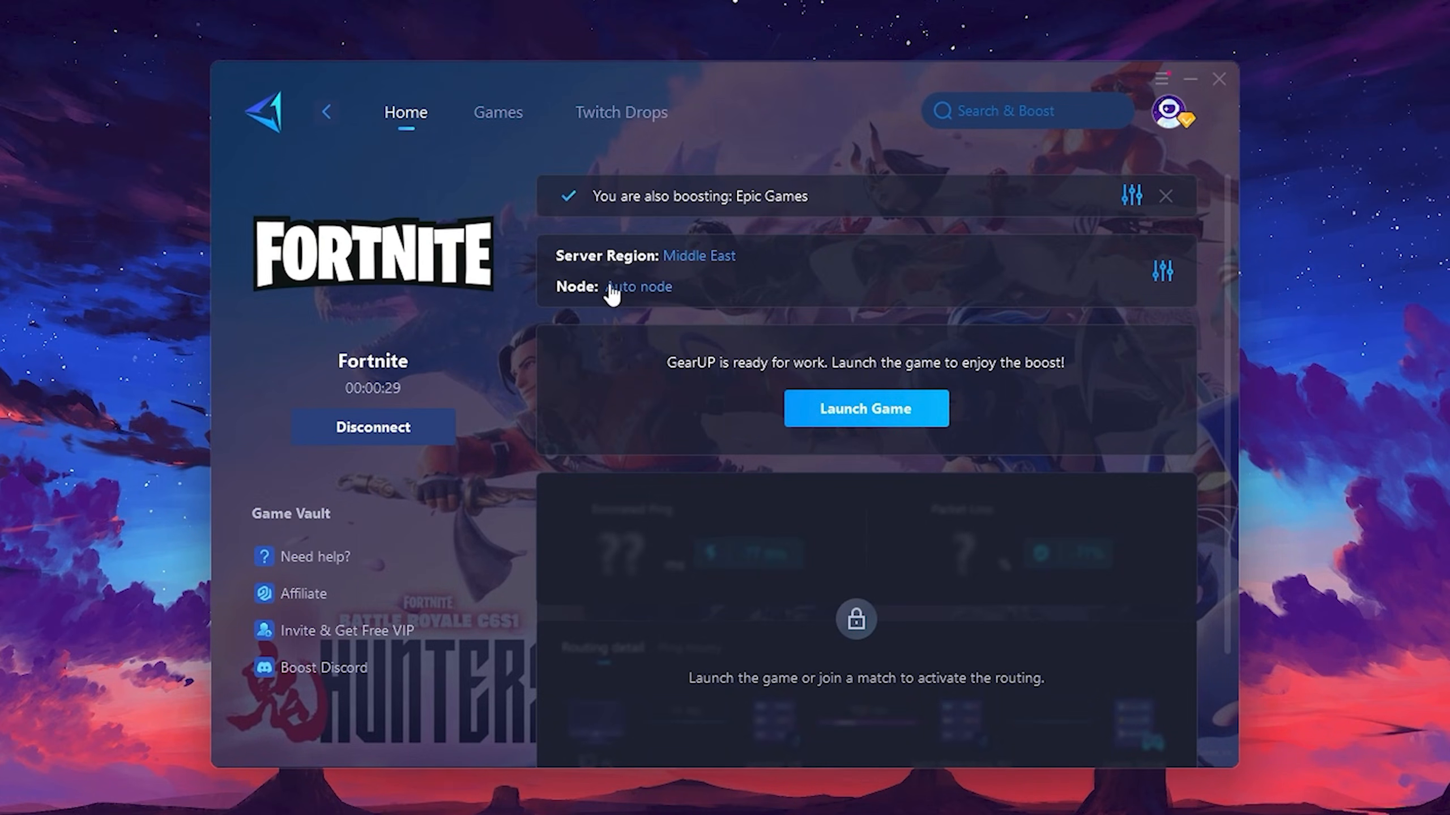
Step: View the available nodes for Fortnite's Middle East game server, then close the node list without choosing another one
click(628, 288)
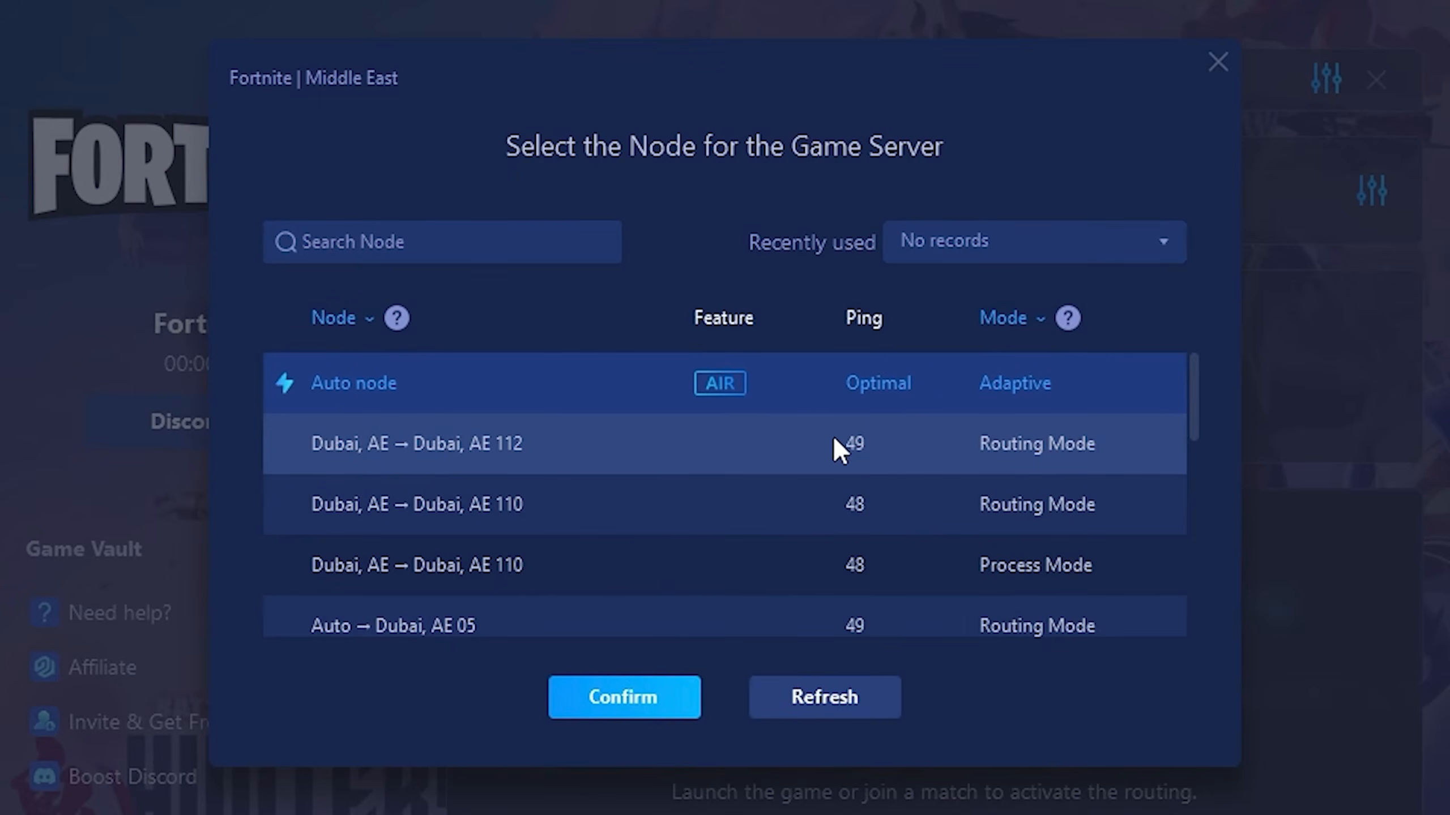
scroll(827, 454, down, 2)
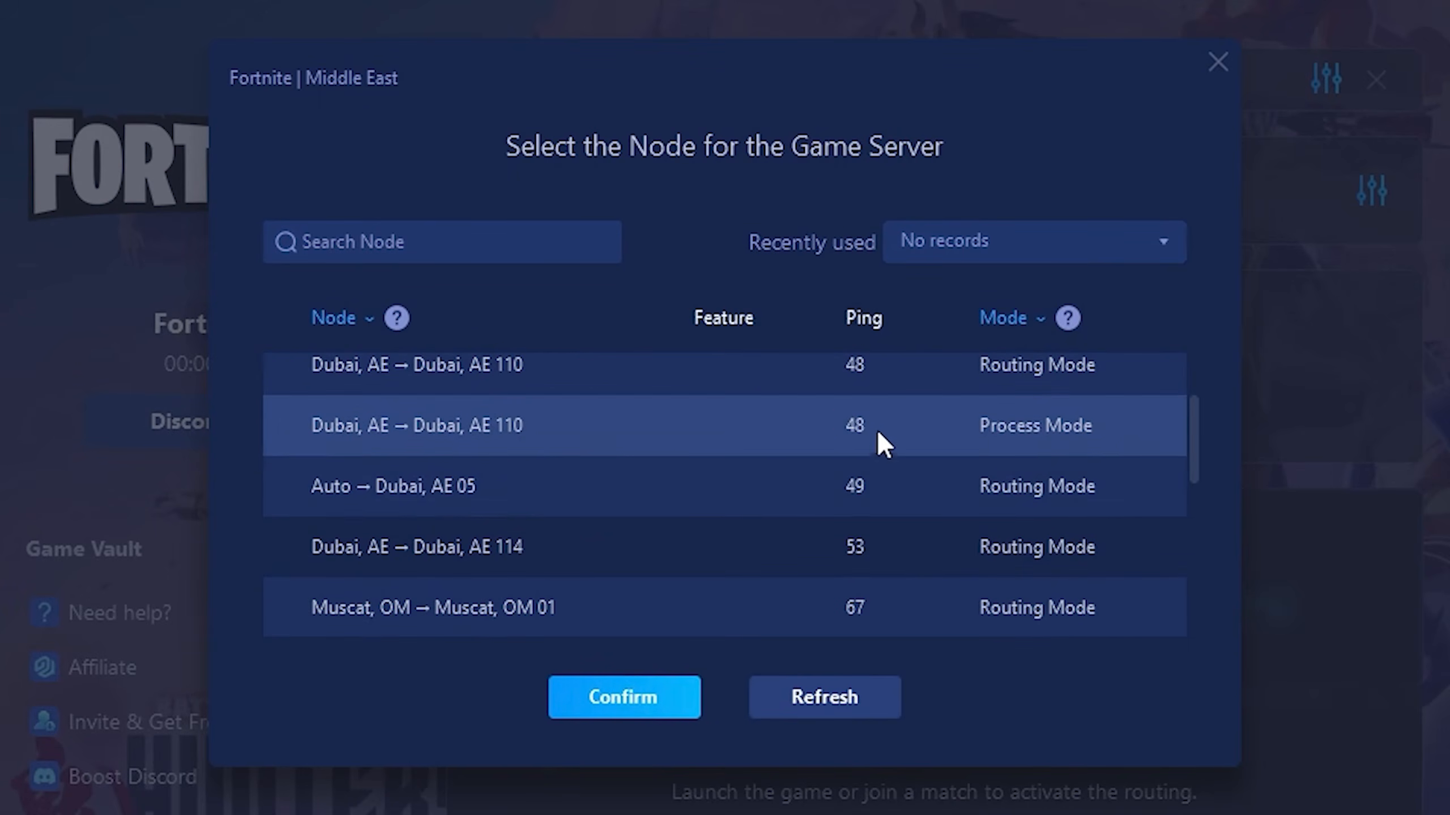
scroll(825, 469, up, 2)
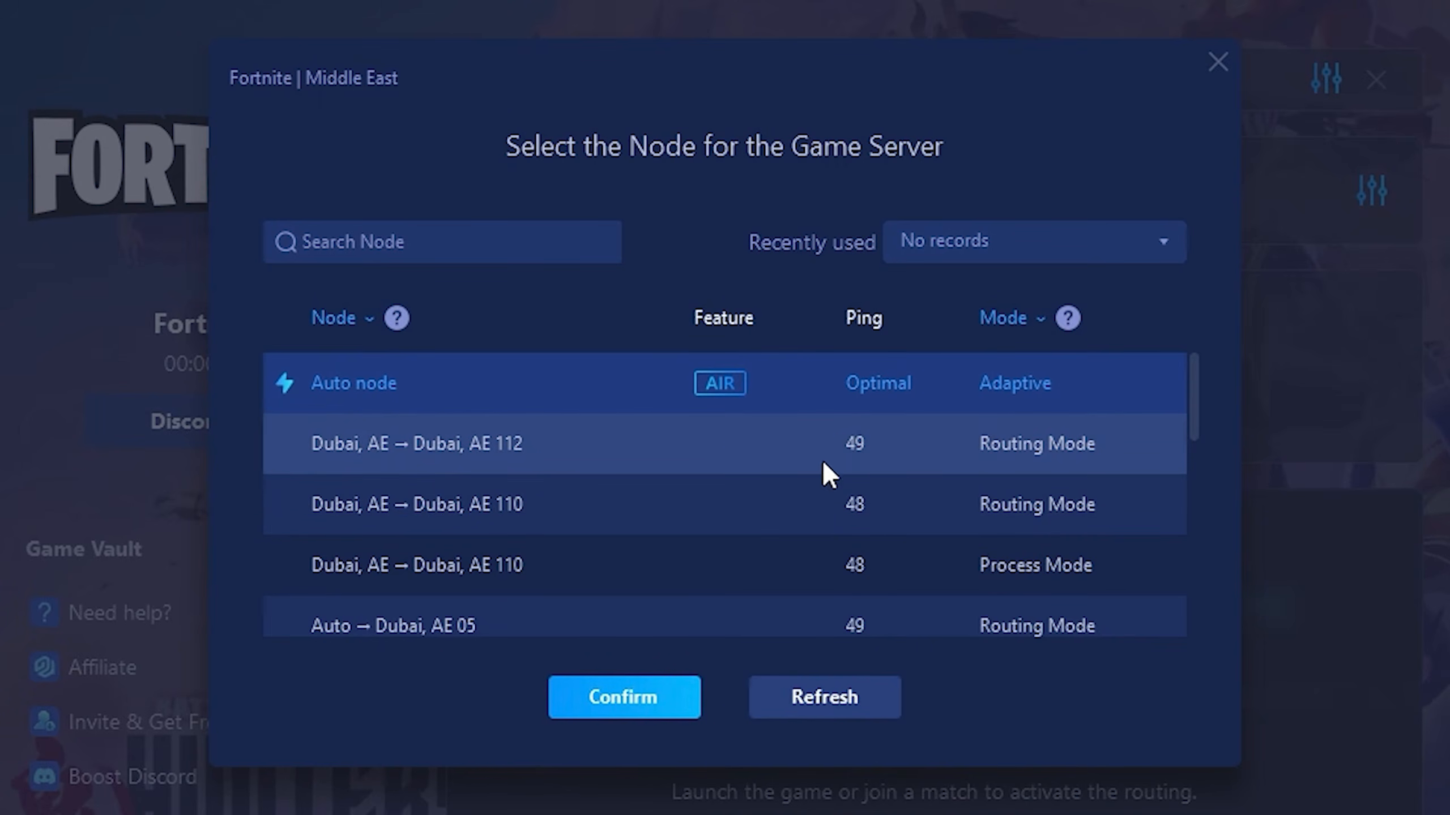
click(1220, 64)
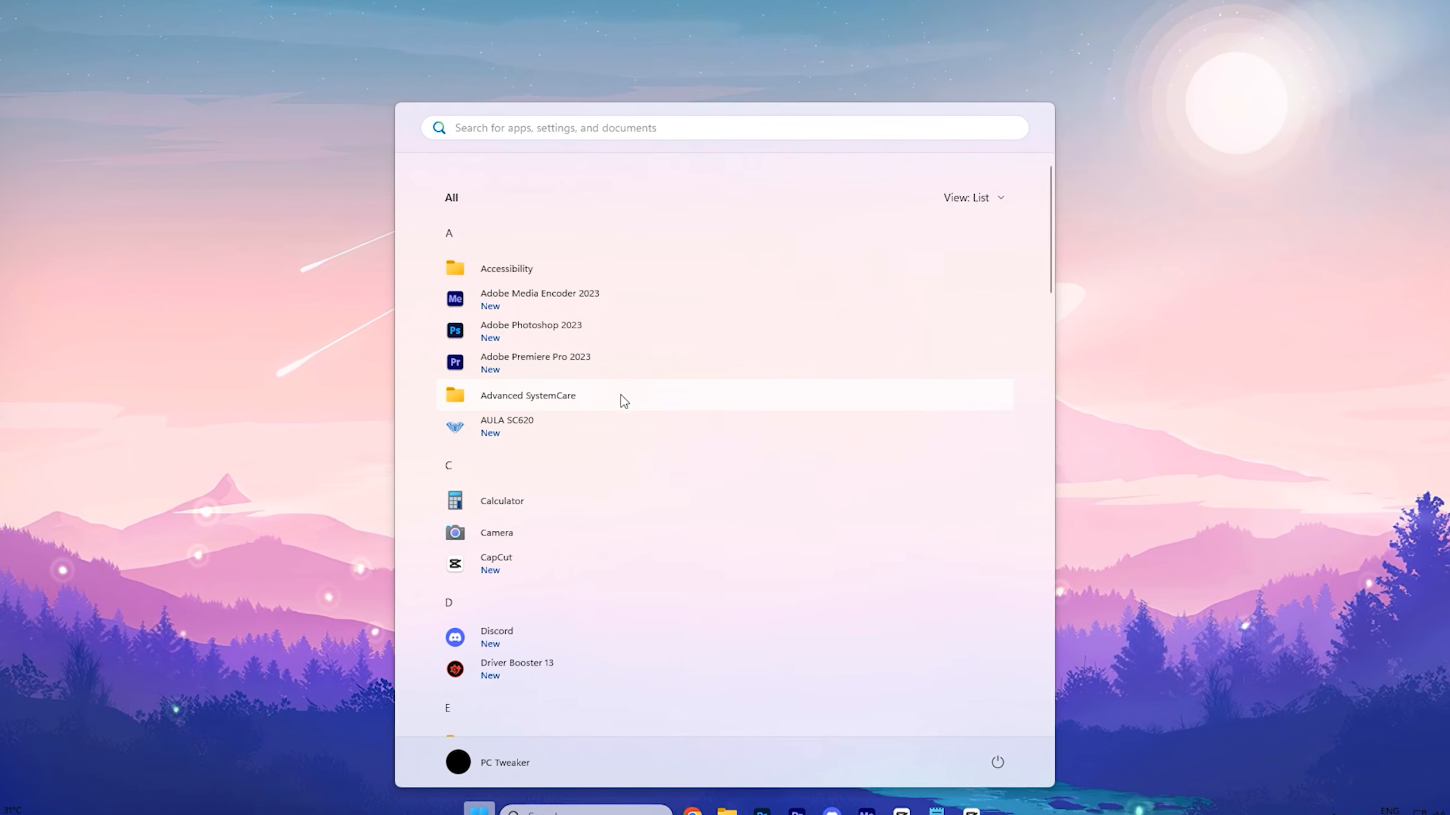
Step: Open the power button settings in Control Panel's Power Options and unlock the currently unavailable settings
text(control Panel)
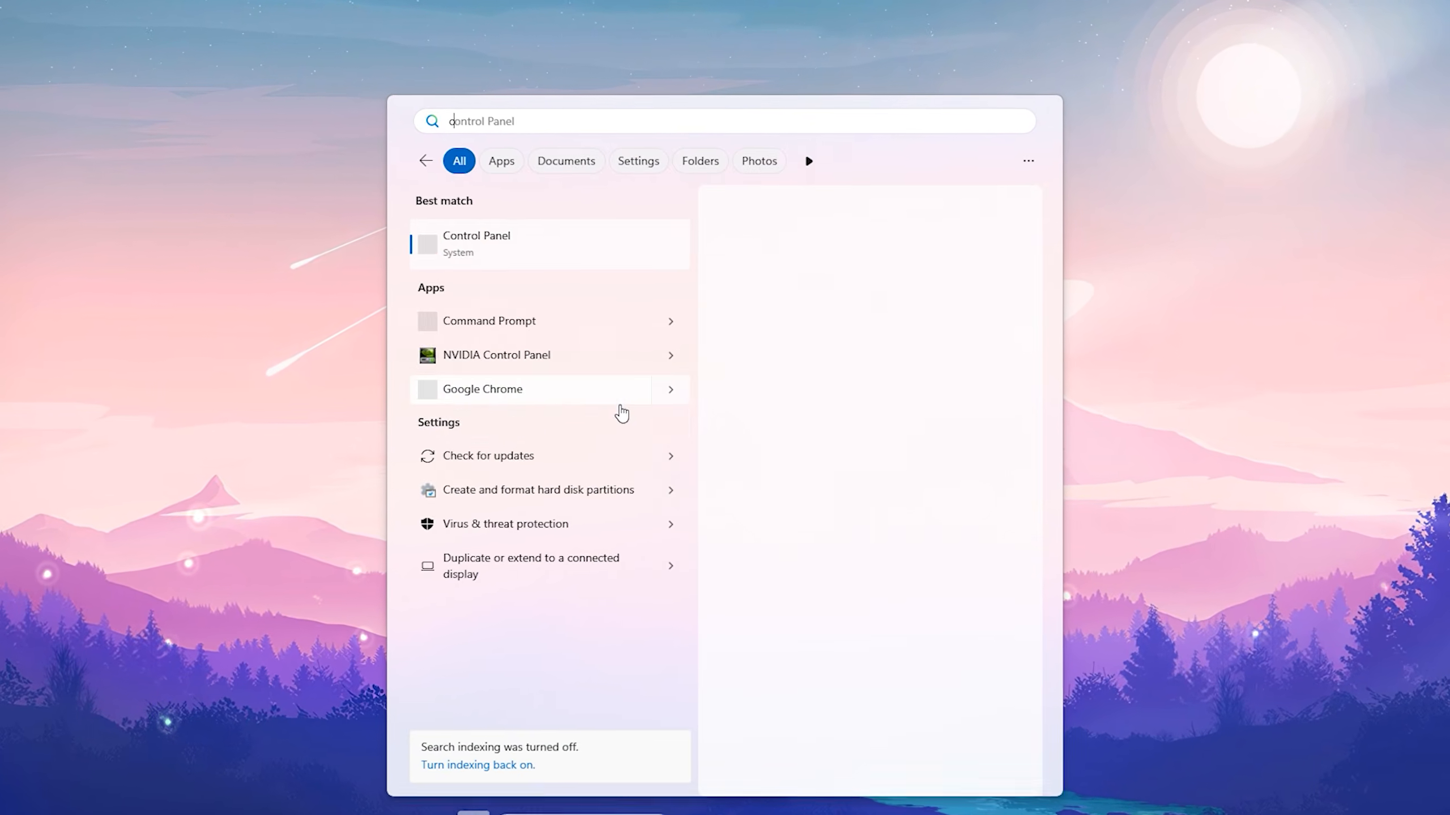
click(556, 247)
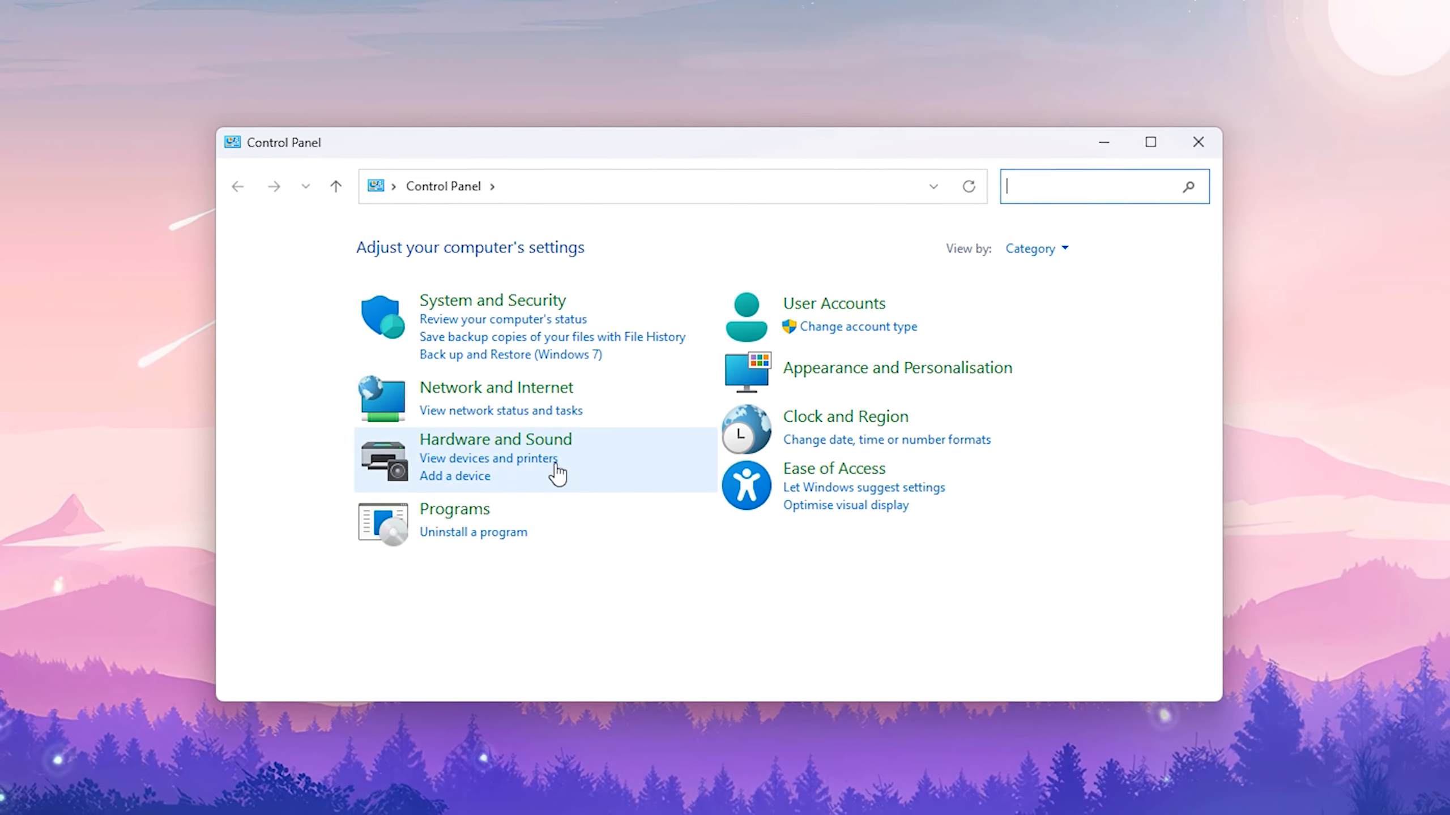
click(457, 440)
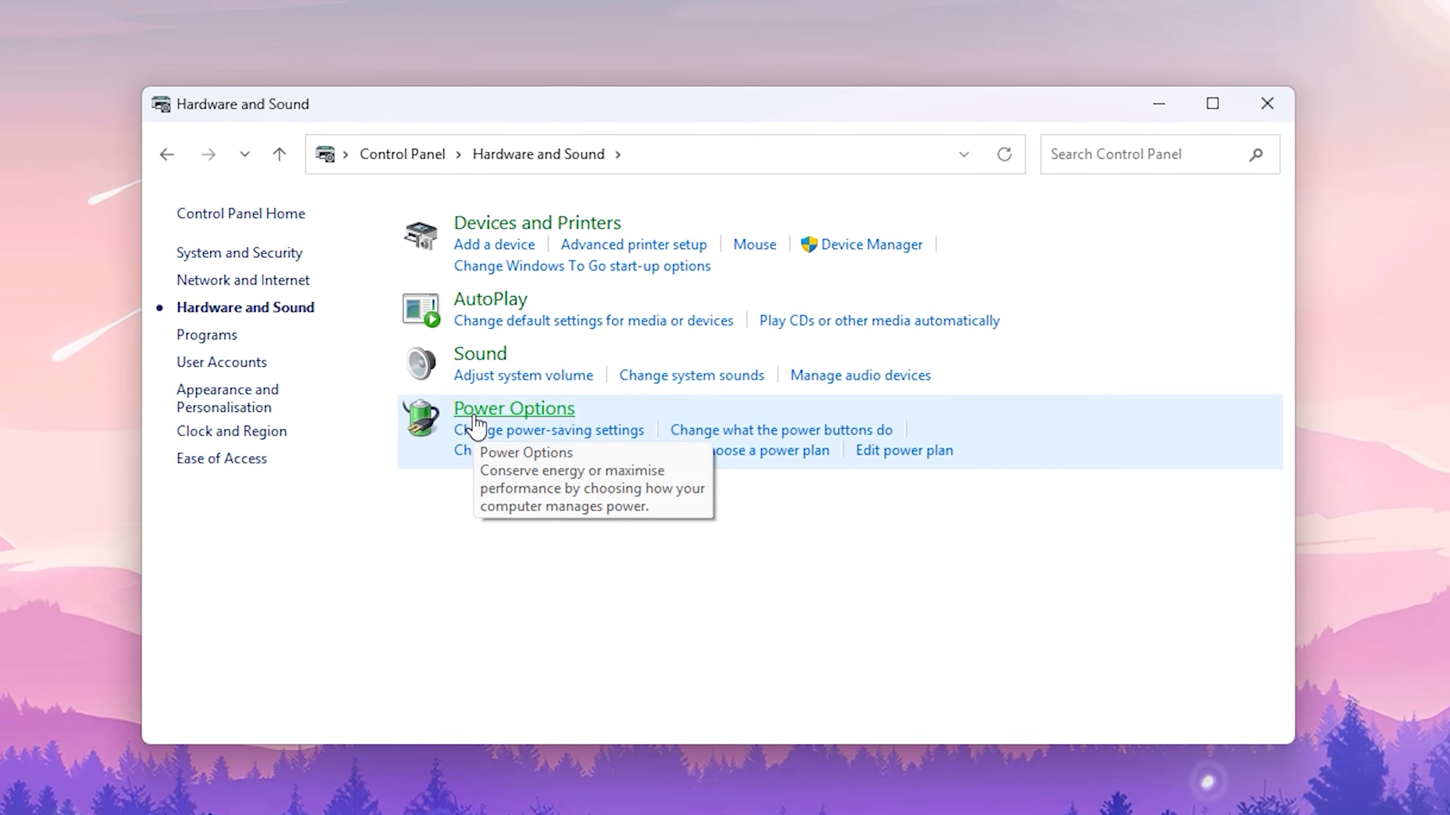
click(545, 411)
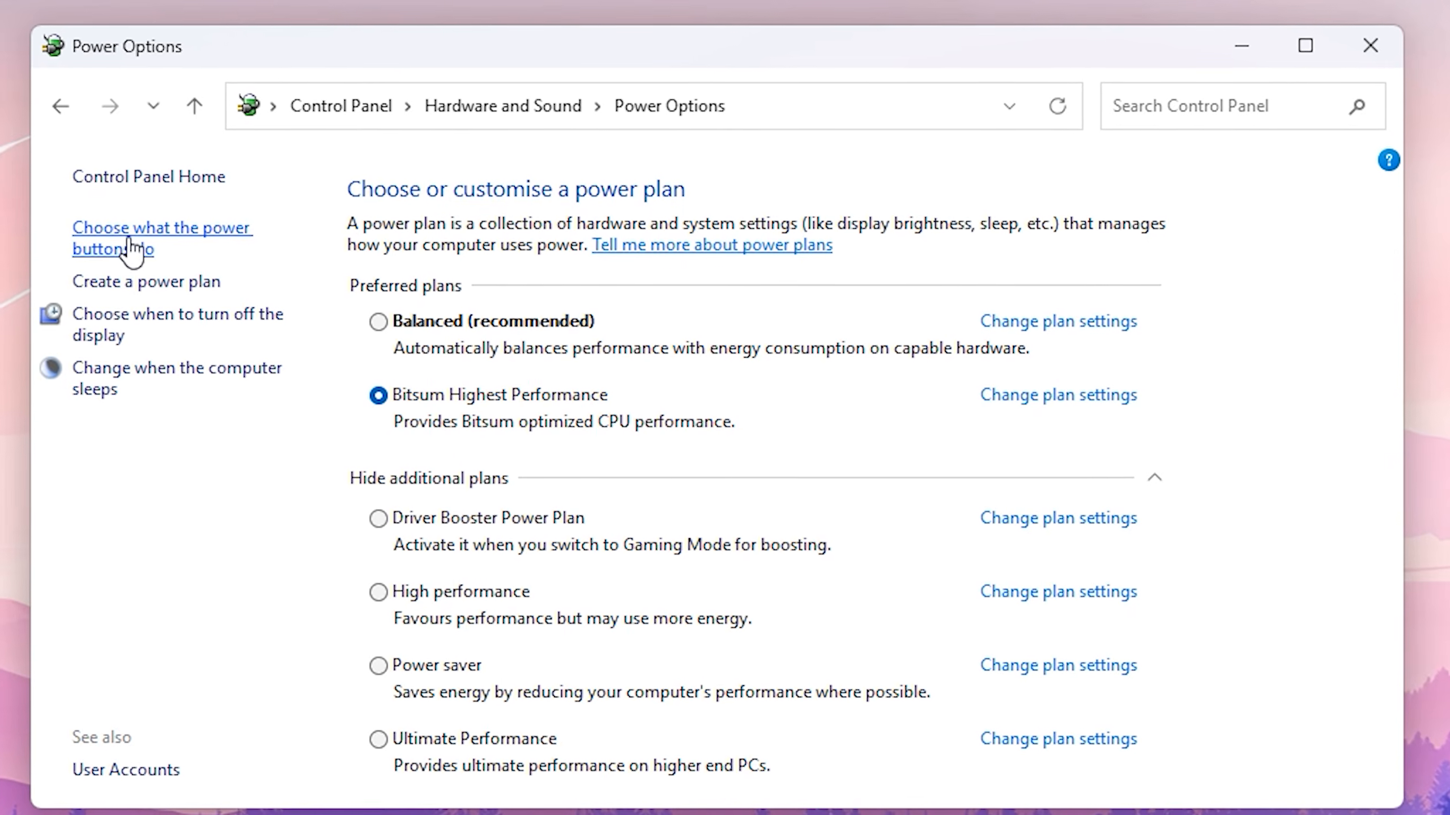
click(83, 244)
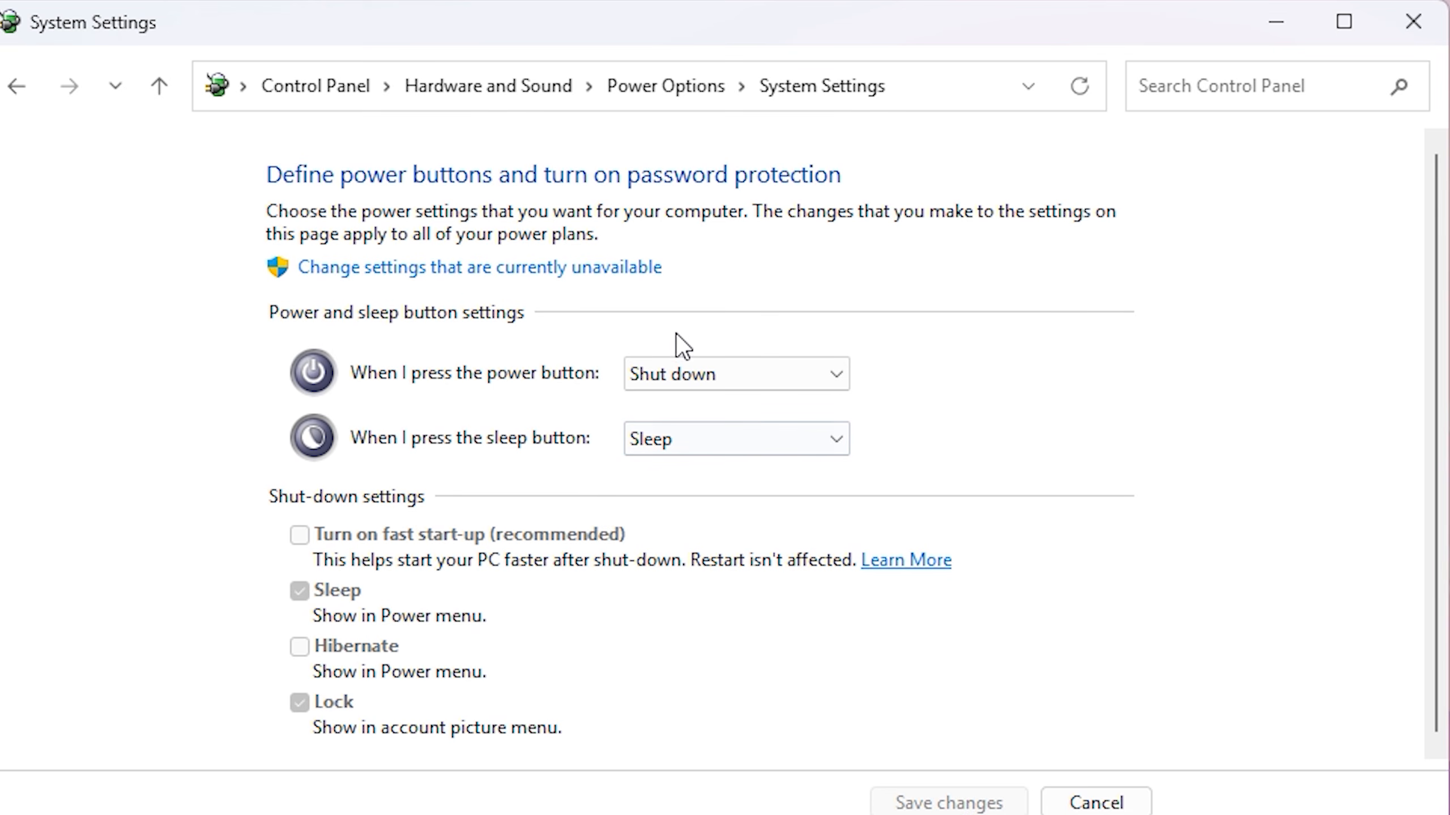
click(420, 268)
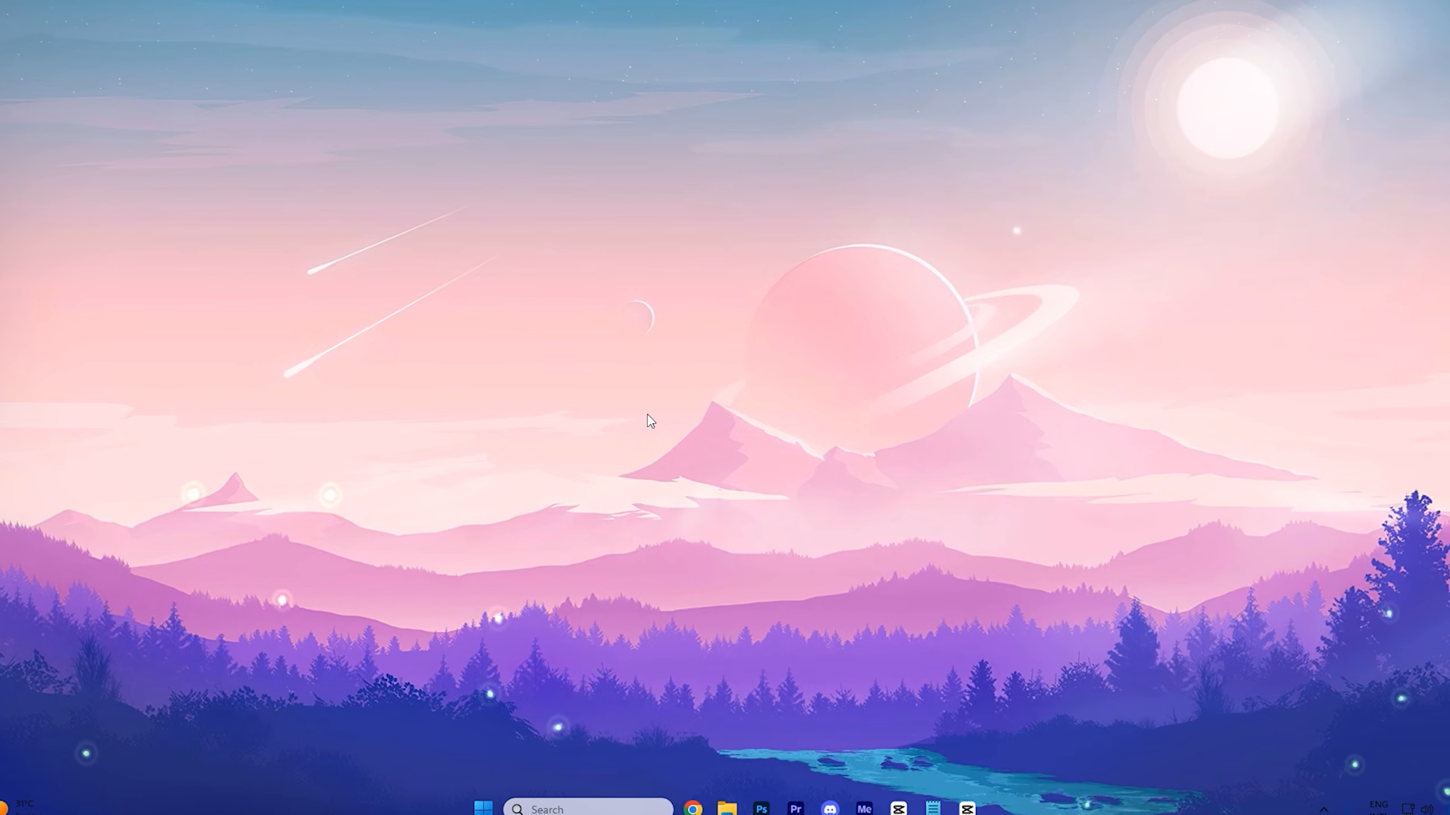
Step: Run Registry Editor as administrator and highlight the path of the Windows NT\CurrentVersion\Multimedia\SystemProfile key
key(super)
text(reg)
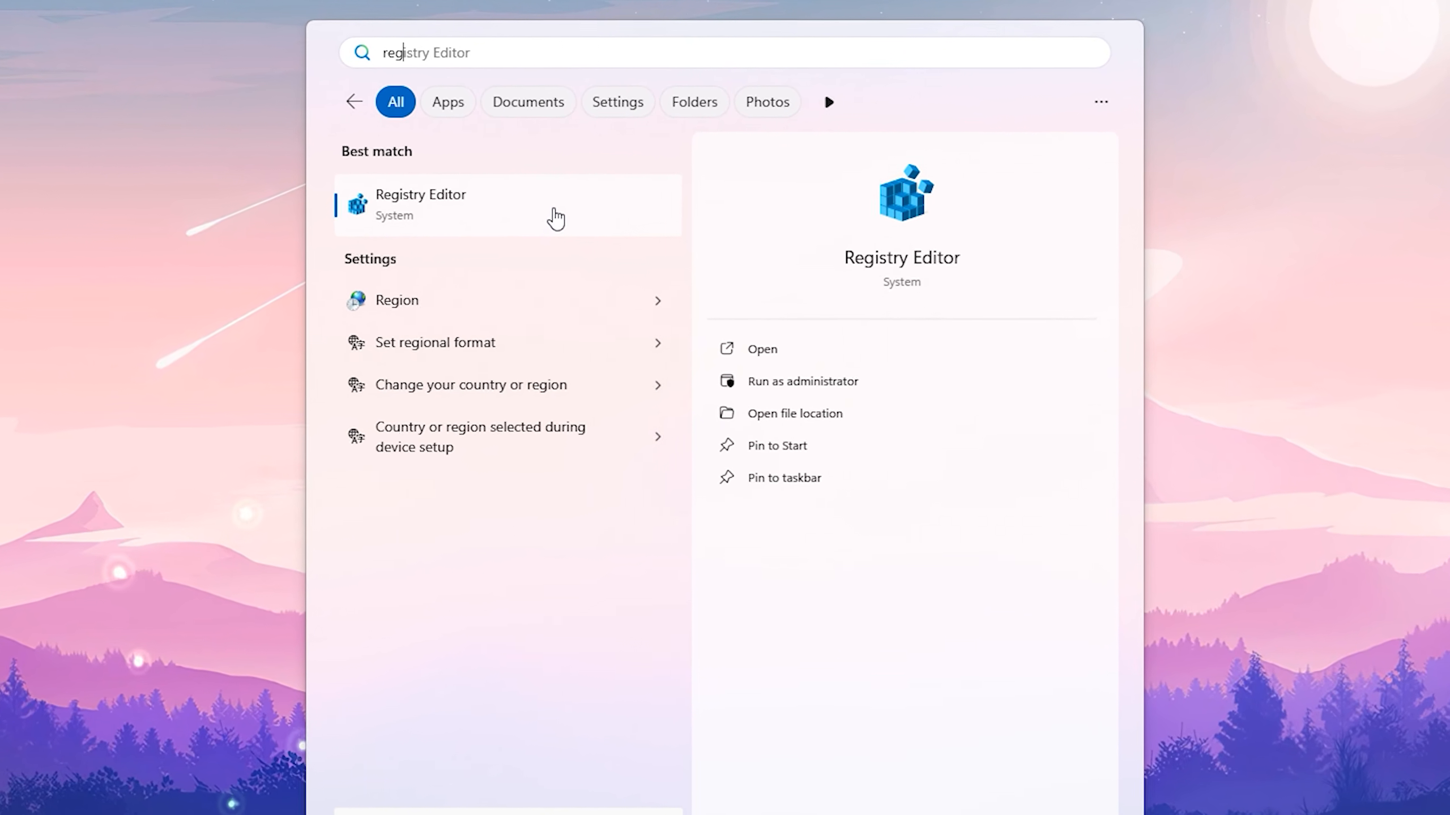
right_click(546, 206)
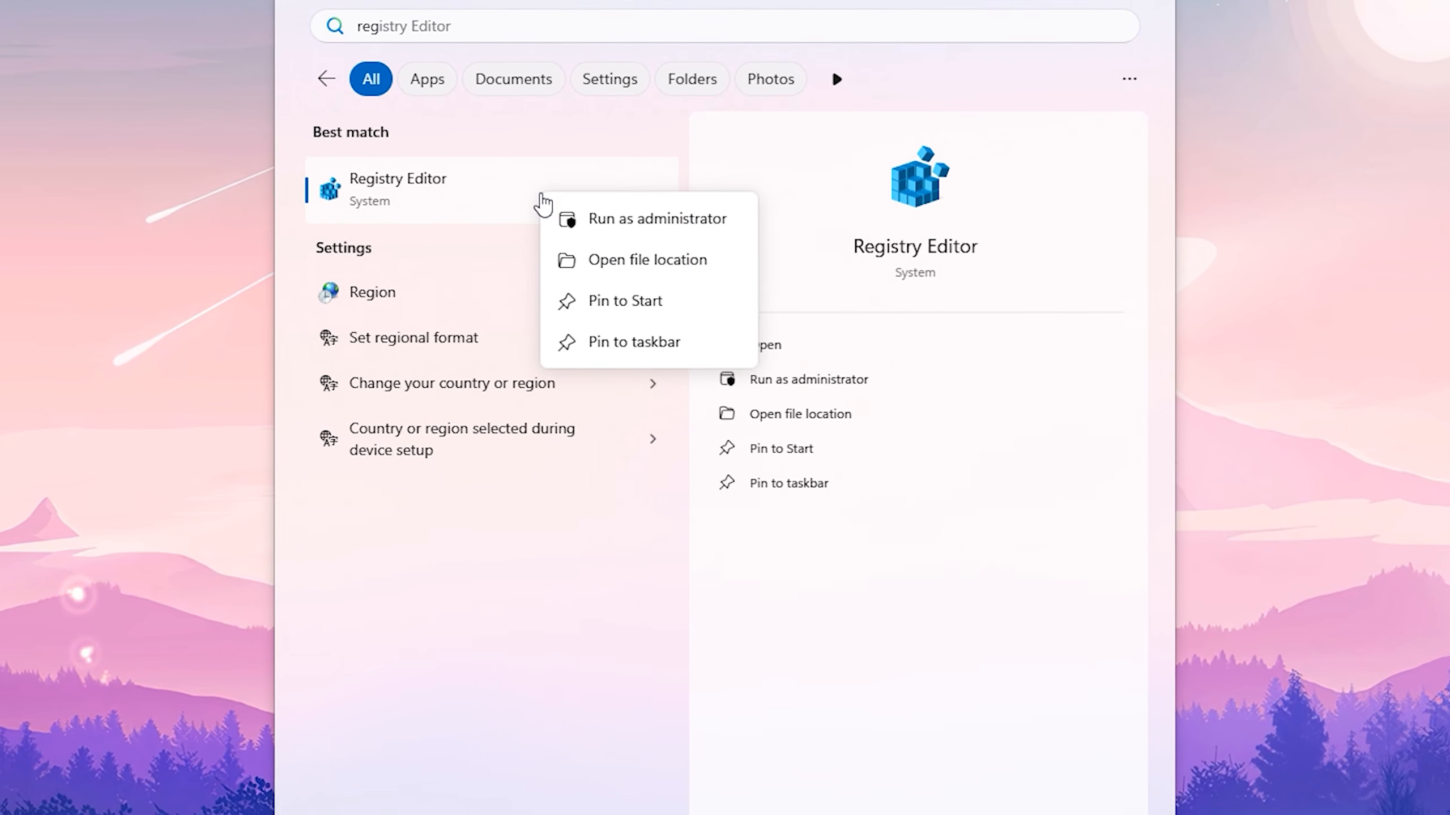
click(623, 217)
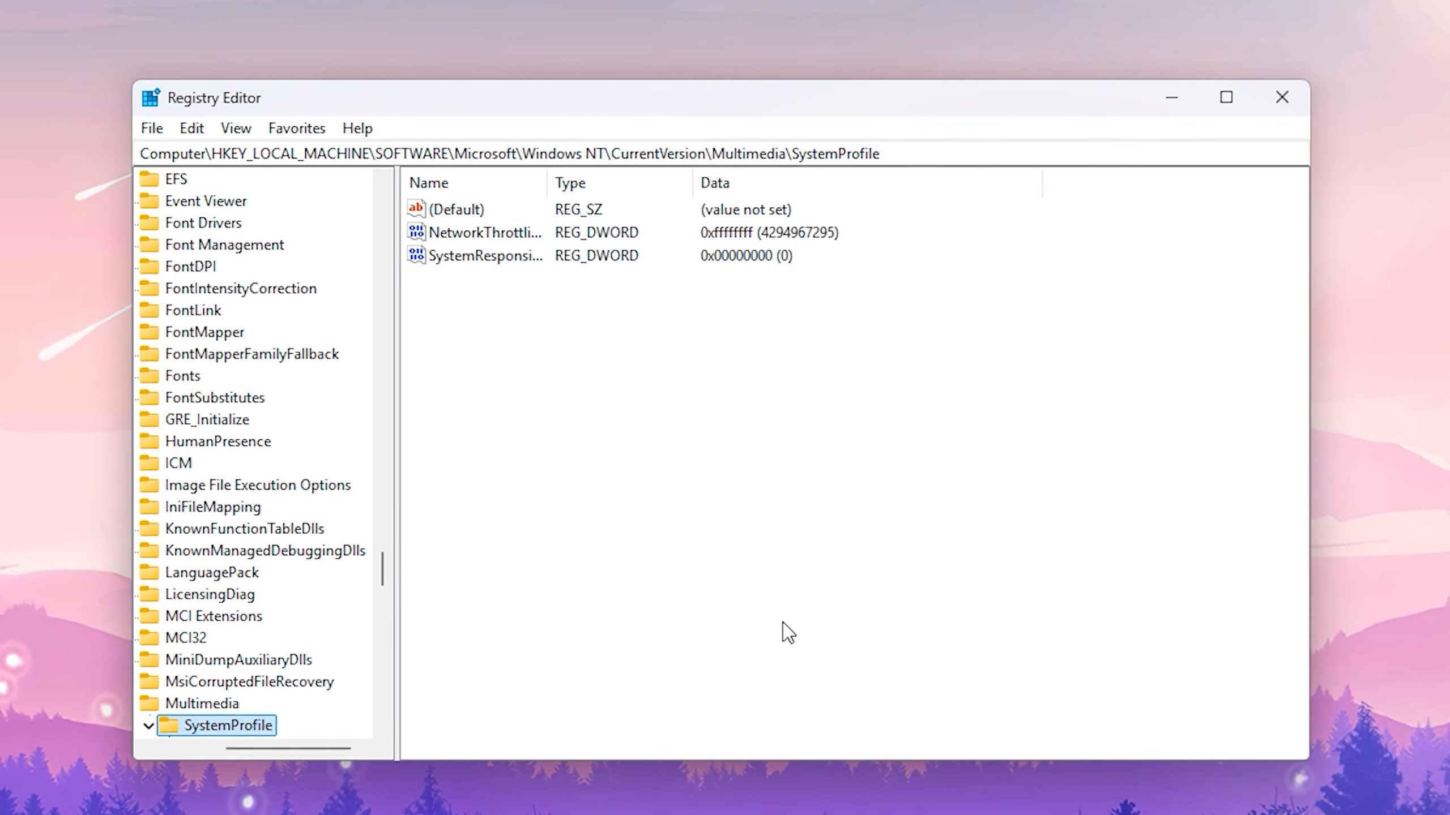
click(518, 467)
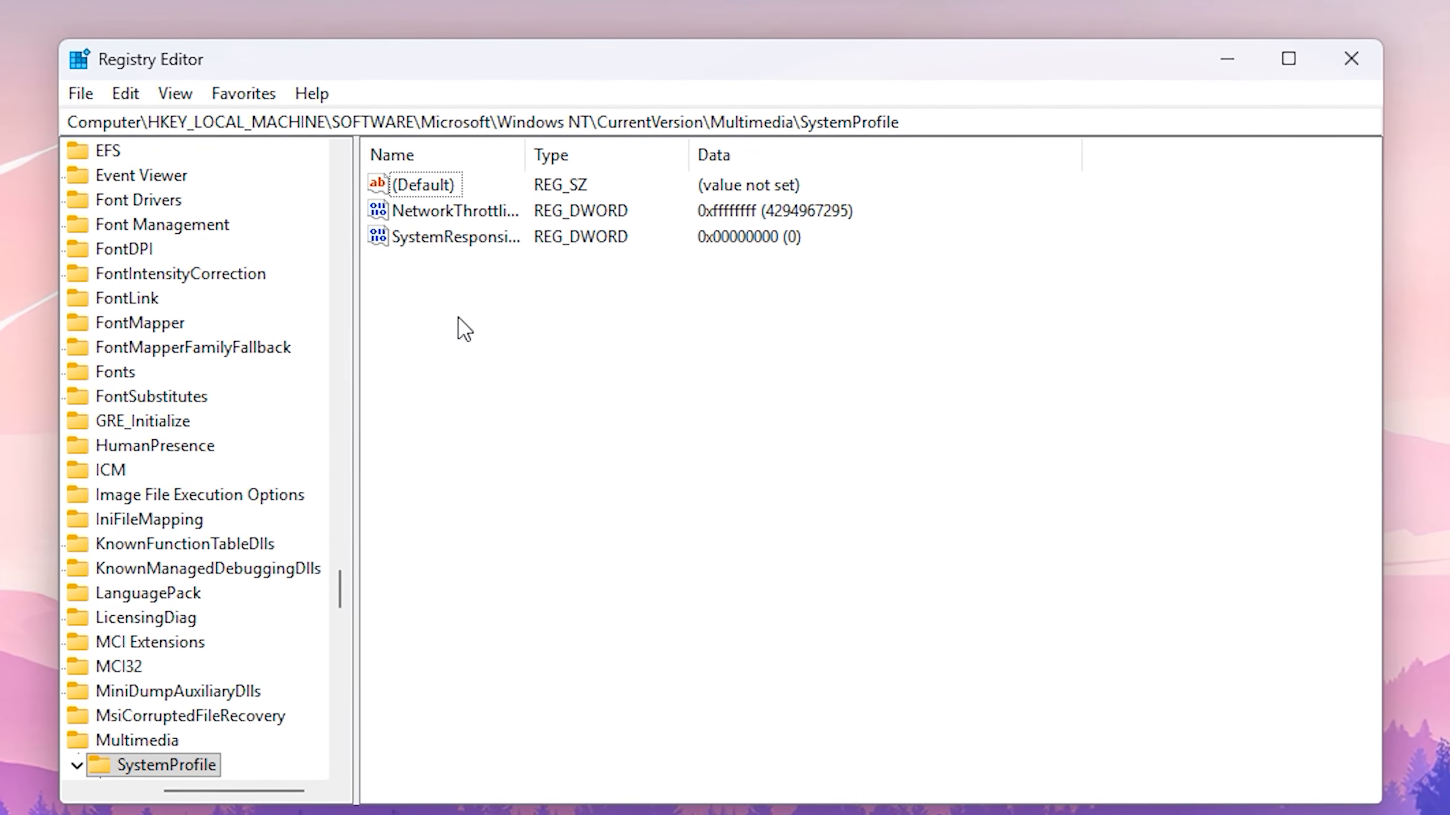
drag(936, 122, 28, 96)
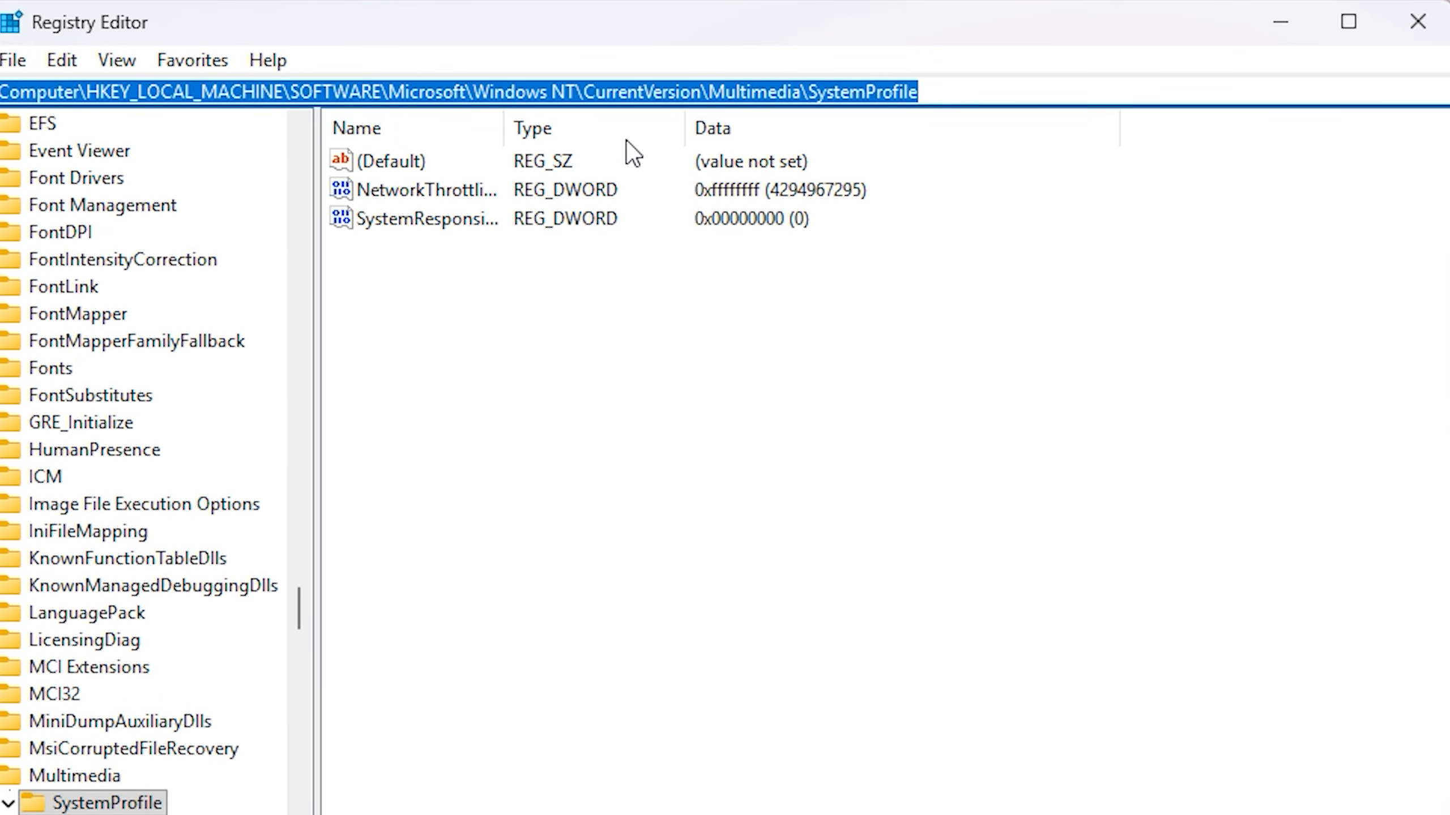
click(478, 301)
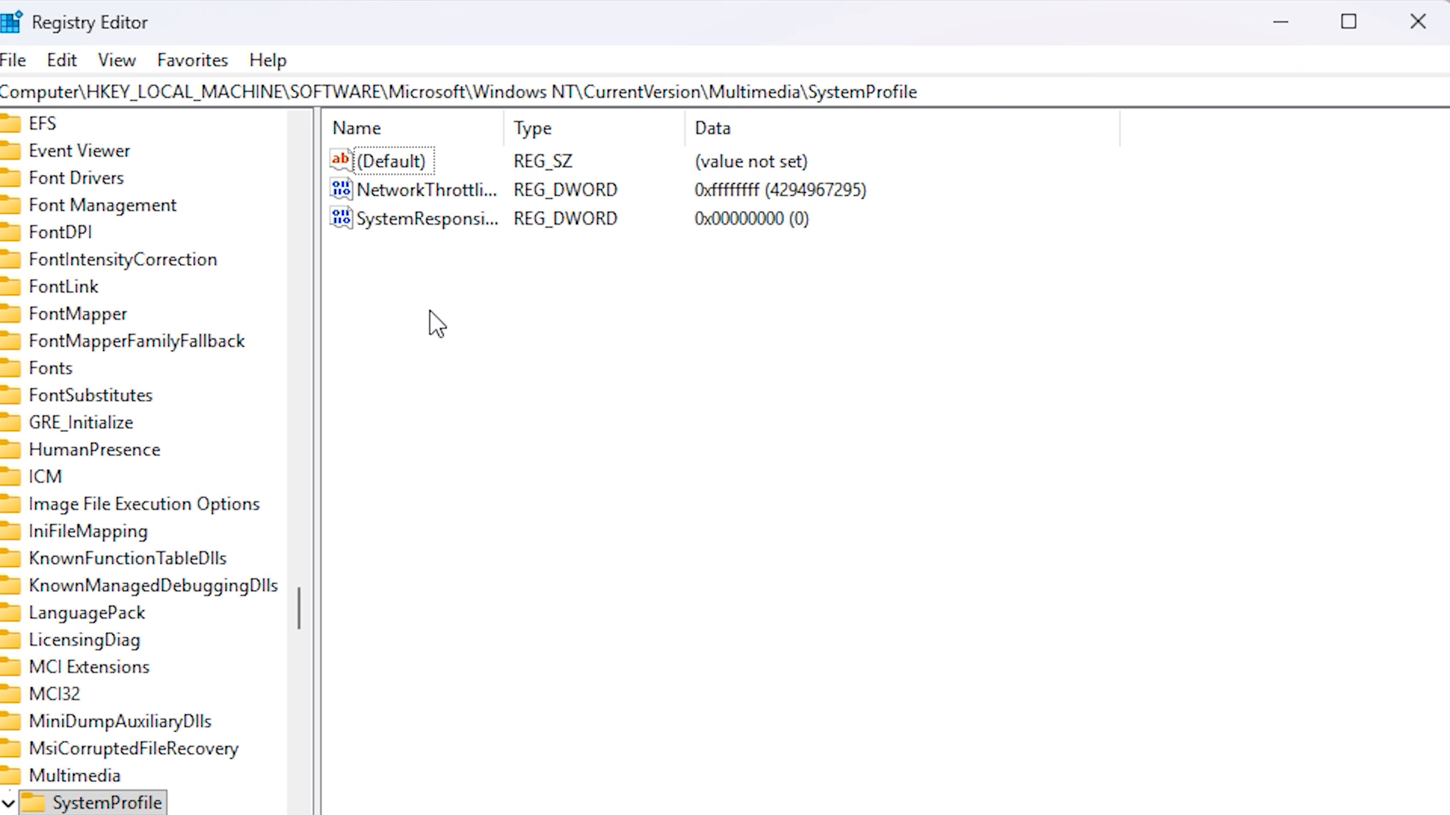
Step: Set the NetworkThrottlingIndex value in the SystemProfile key to hexadecimal ffffffff and confirm it
click(445, 194)
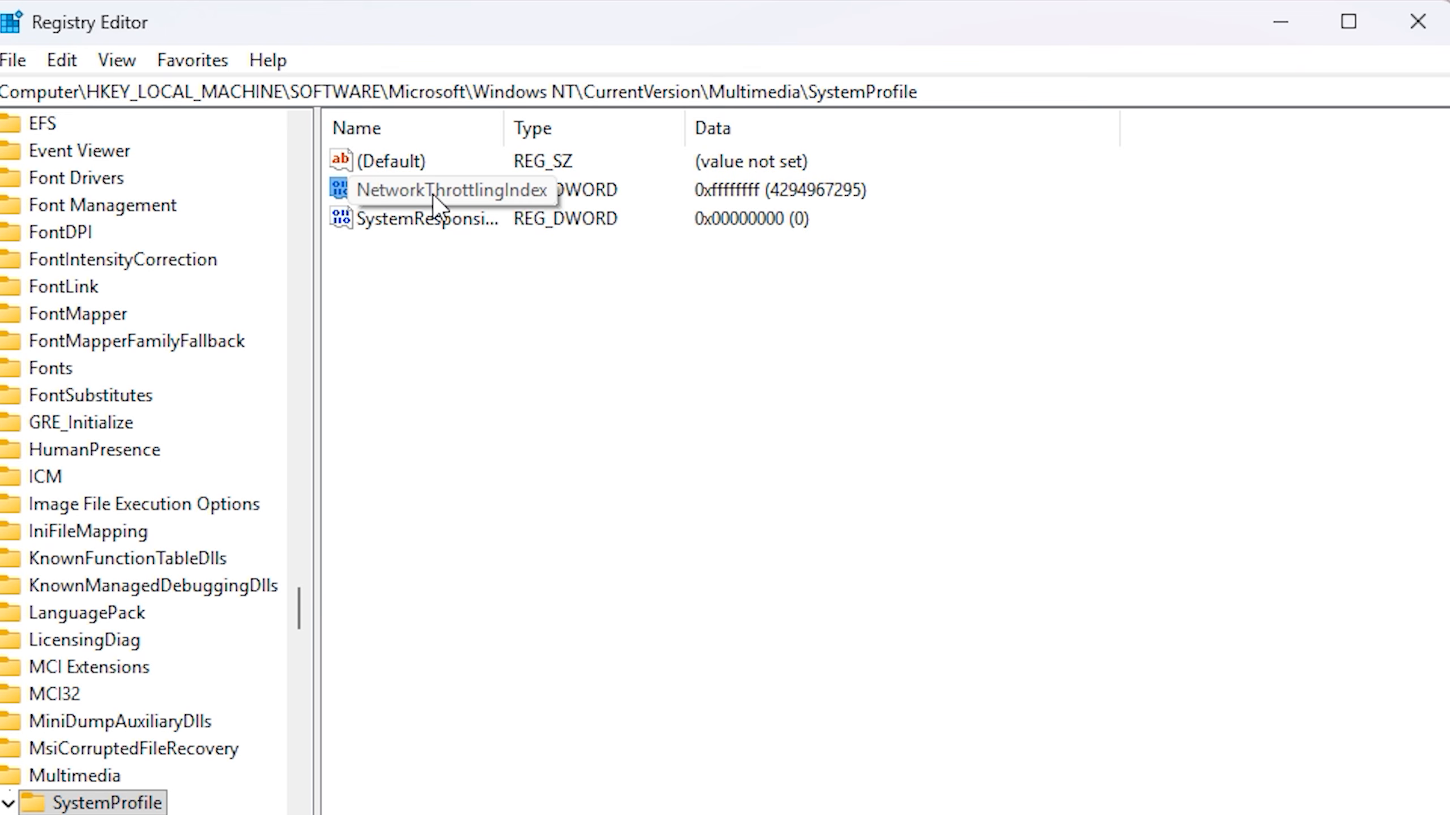
double_click(397, 194)
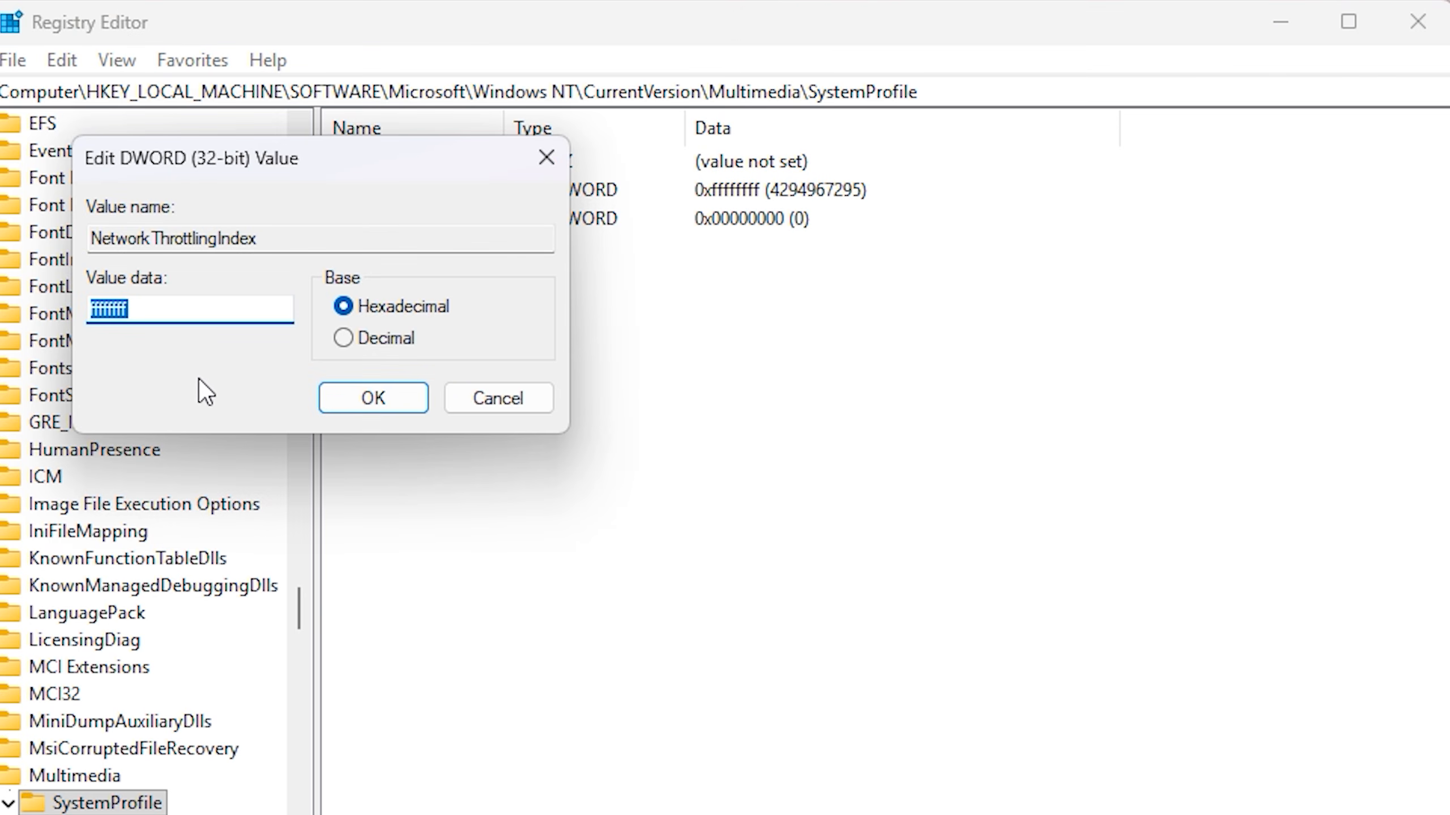
click(163, 304)
drag(166, 311, 67, 313)
click(136, 313)
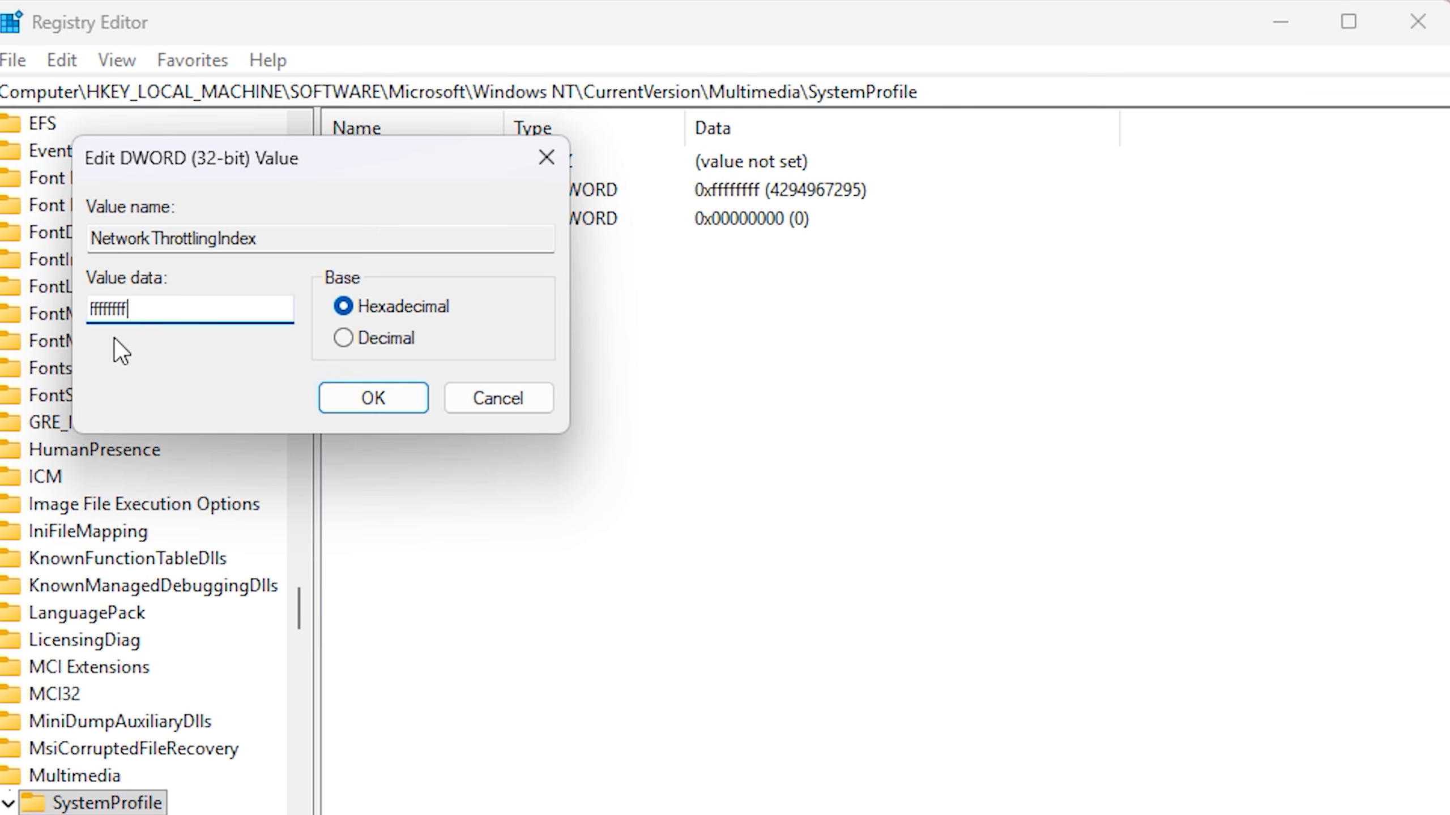
click(373, 398)
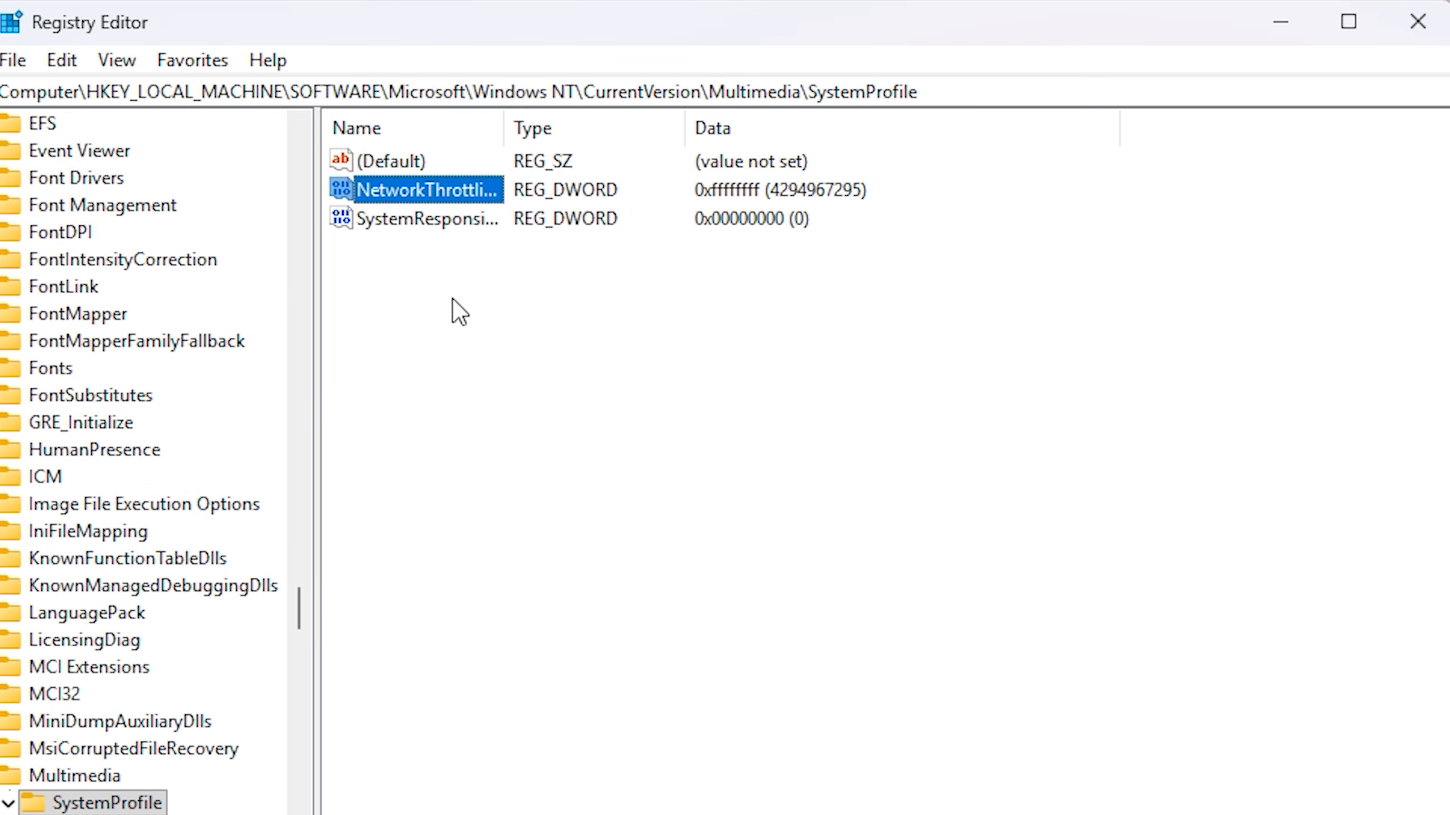
click(453, 299)
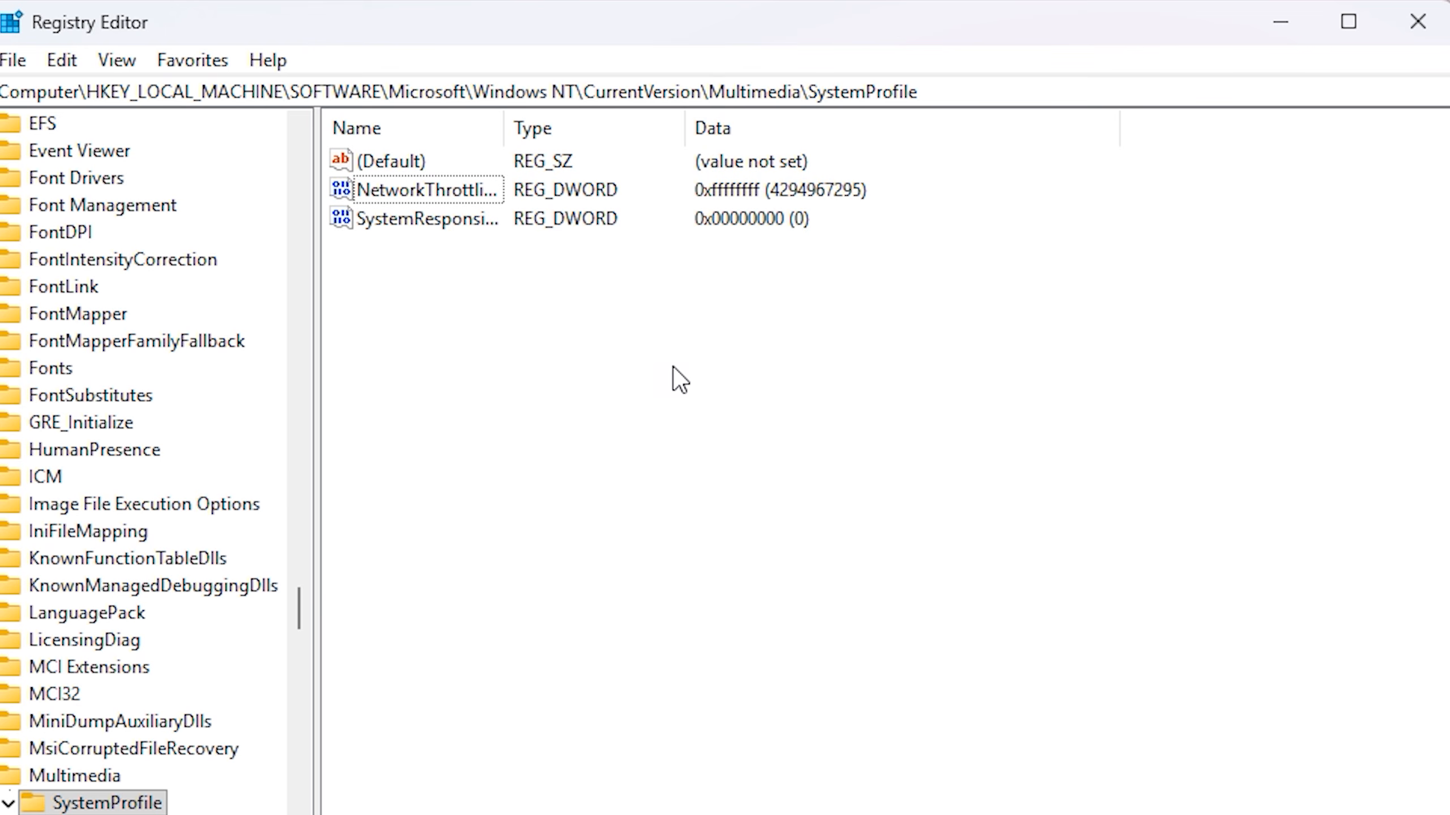
click(479, 192)
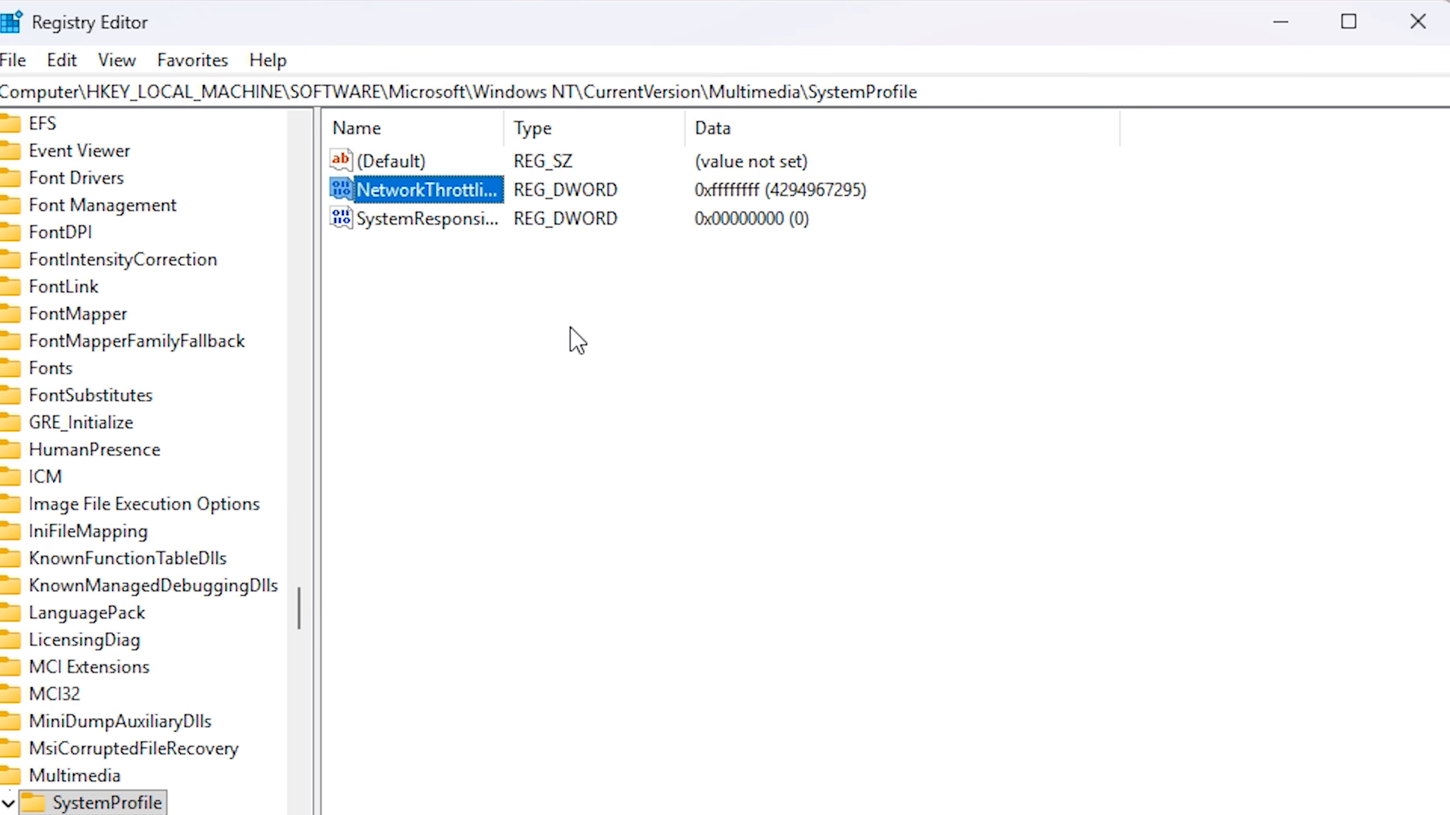
click(648, 345)
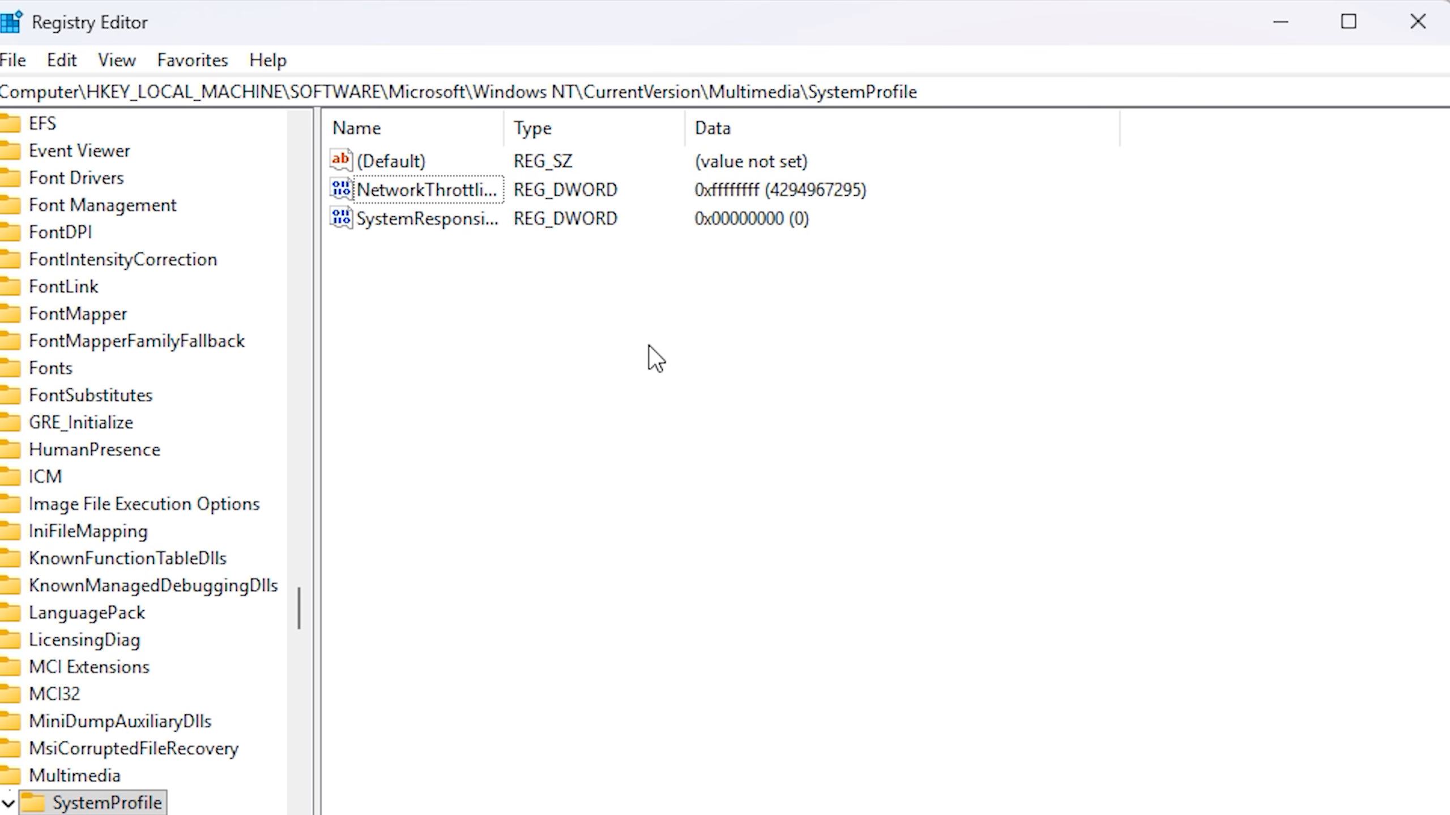